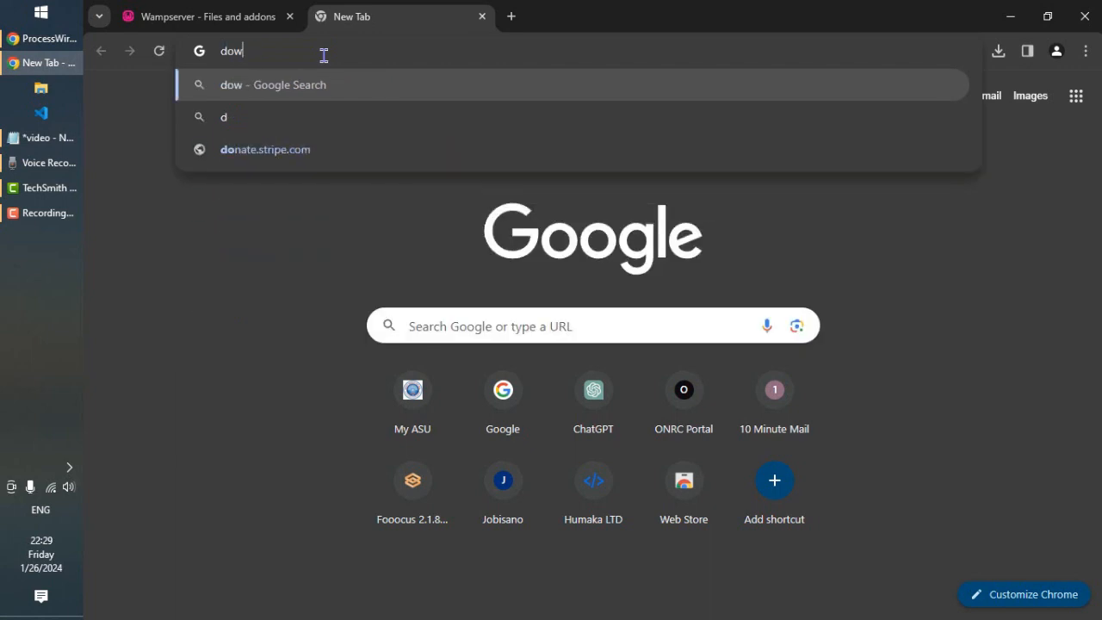
# Search the web for "download wamop server".
pyautogui.write('server')
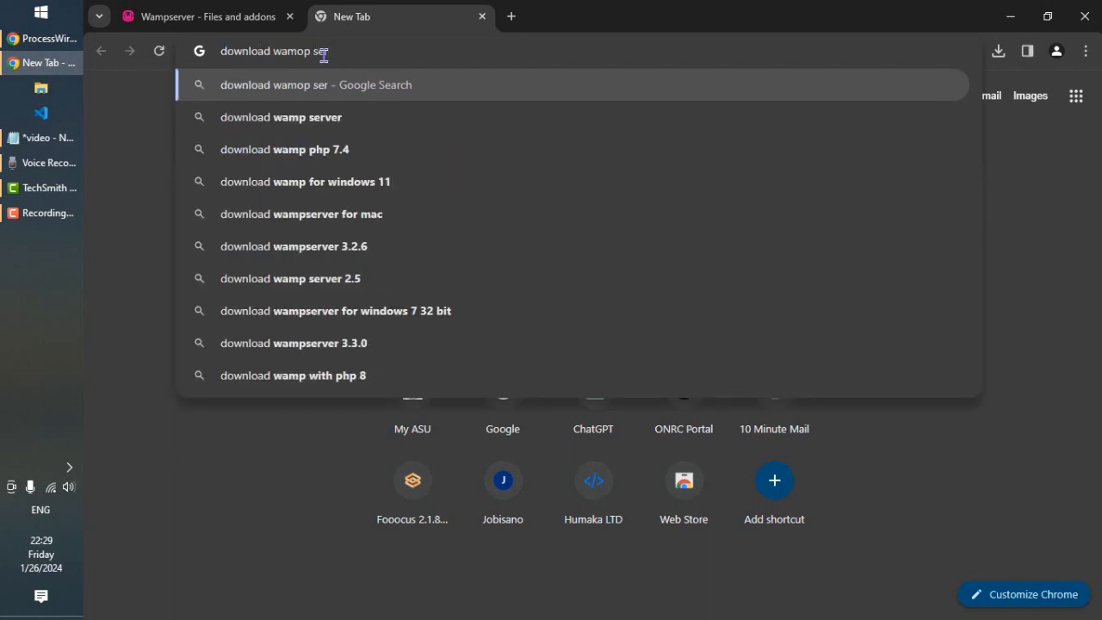
pyautogui.press('BackSpace')
pyautogui.press('BackSpace')
pyautogui.press('BackSpace')
pyautogui.write('ver')
pyautogui.press('Return')
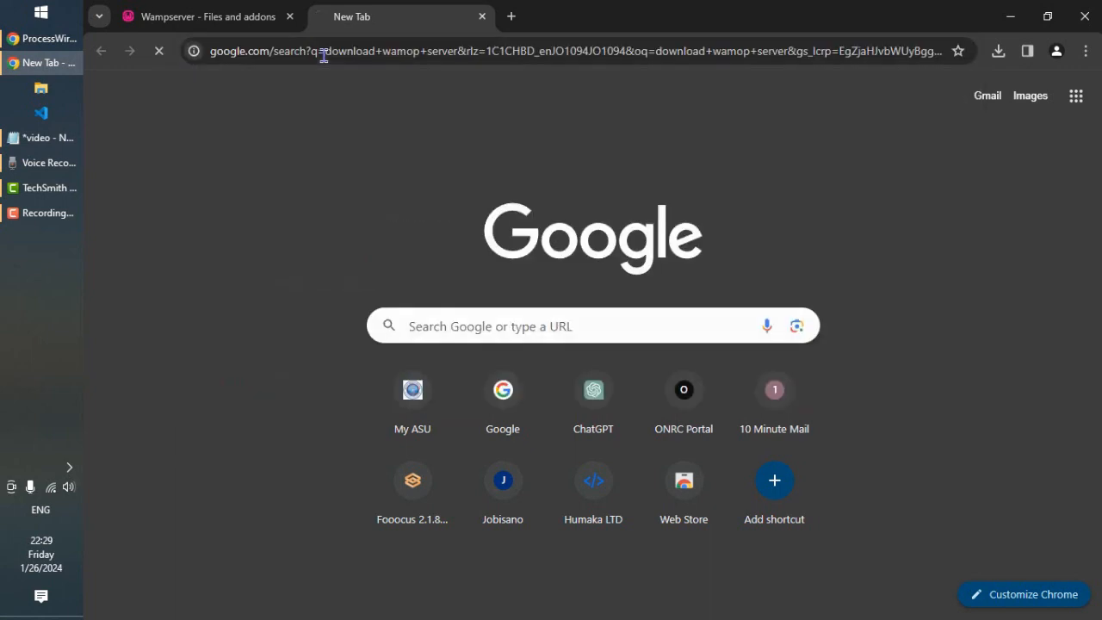
# Open the "Wampserver - Files and addons" search result and close its duplicate tab.
pyautogui.scroll(-2, 325, 61)
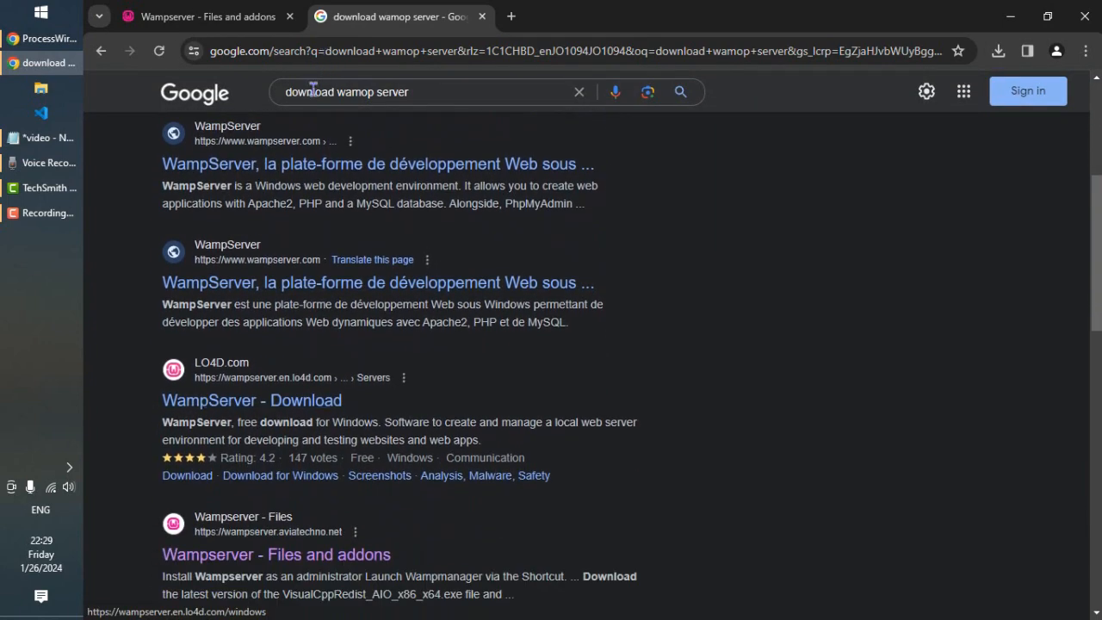
pyautogui.scroll(-1, 289, 345)
pyautogui.click(193, 479)
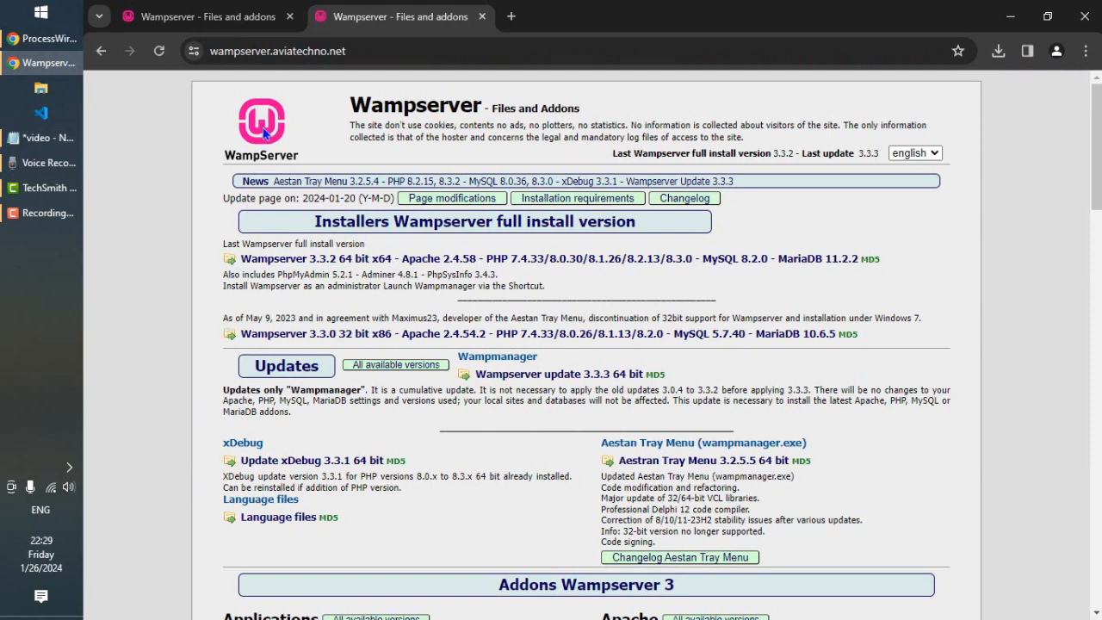
pyautogui.click(482, 16)
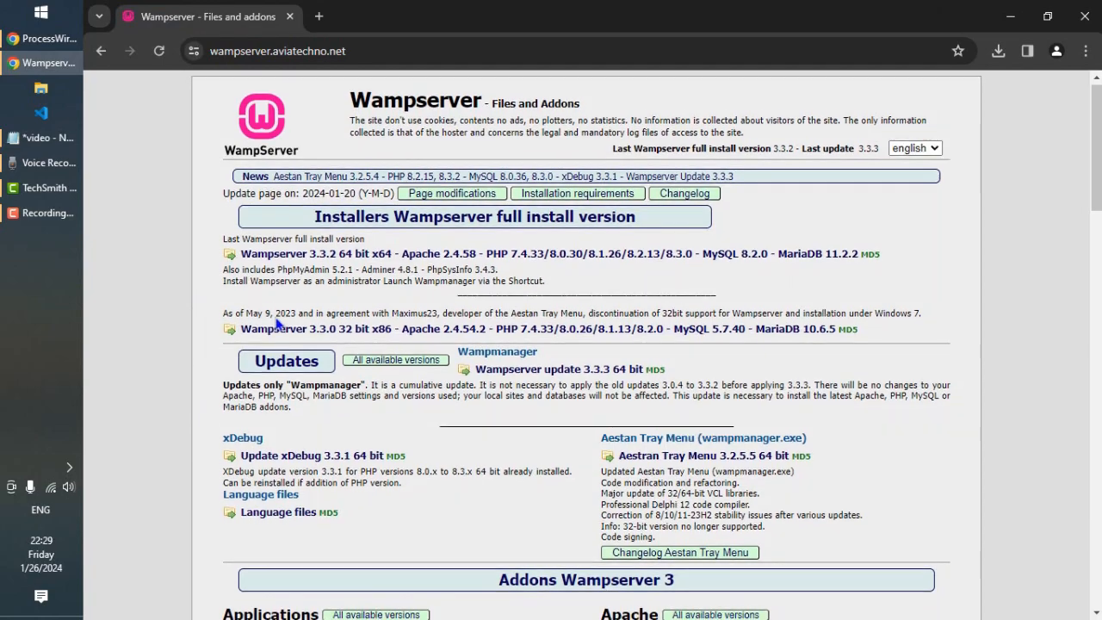
# Download the All VC Redistribuable Packages (x86_x64) (32 & 64bits) zip and check its download progress.
pyautogui.scroll(-10, 330, 340)
pyautogui.scroll(-15, 330, 340)
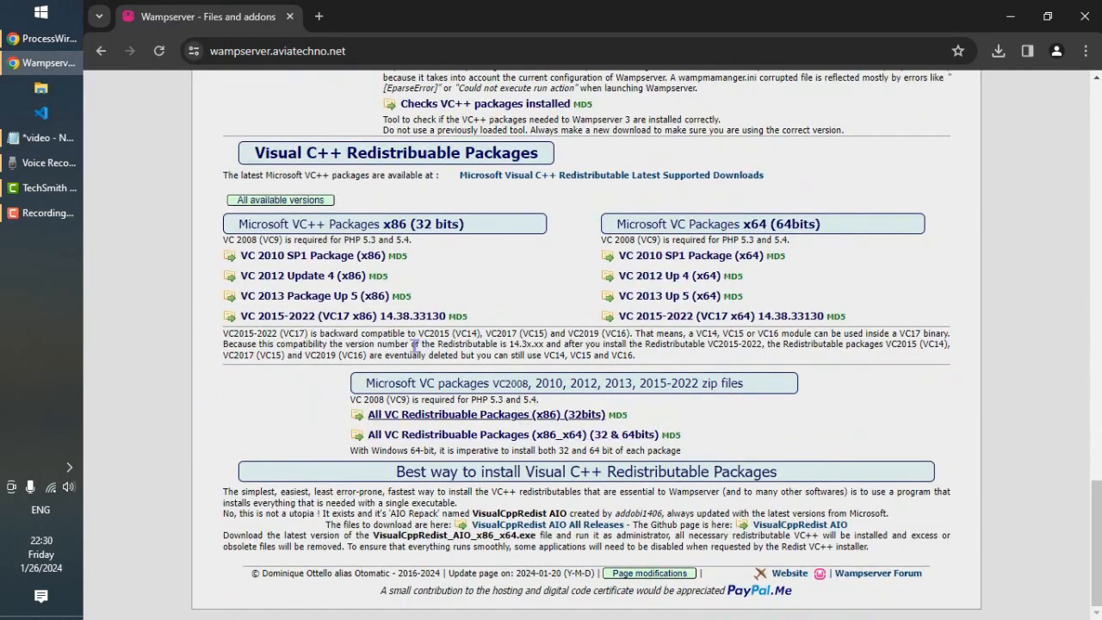
pyautogui.moveTo(365, 383); pyautogui.dragTo(527, 385)
pyautogui.click(527, 396)
pyautogui.moveTo(744, 385); pyautogui.dragTo(365, 385)
pyautogui.click(364, 385)
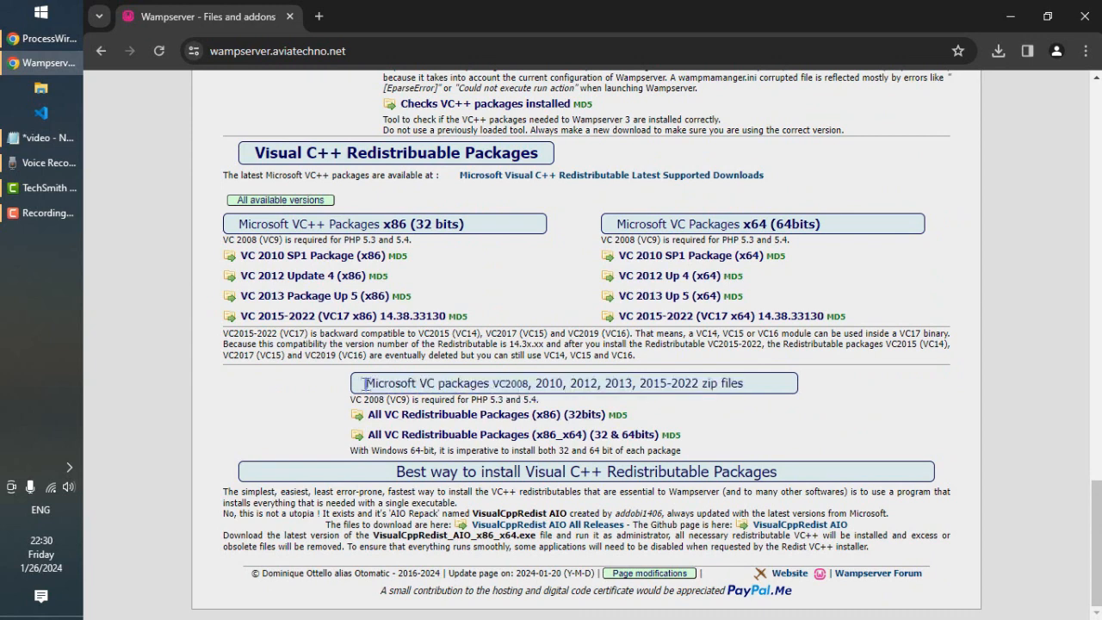
pyautogui.click(560, 446)
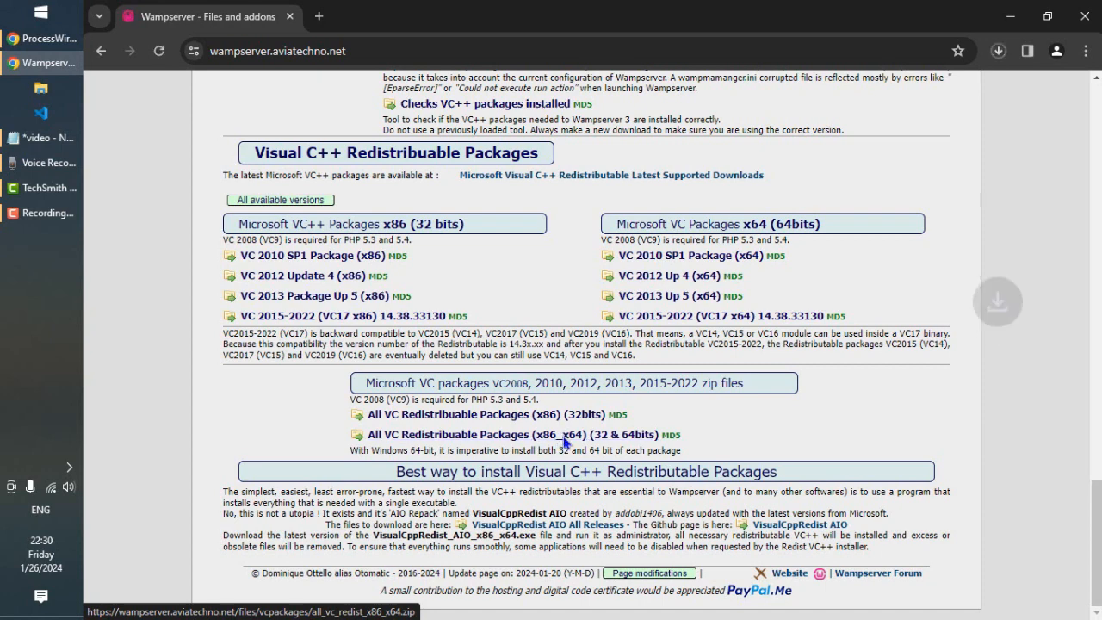
pyautogui.click(999, 51)
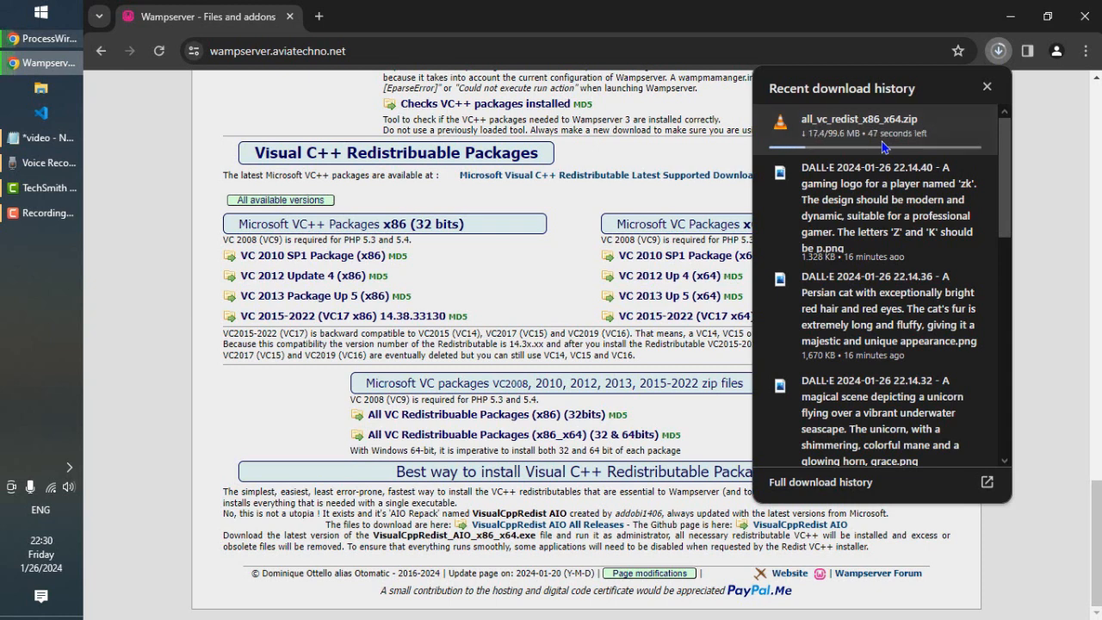
pyautogui.click(230, 357)
# Download the Wampserver 3.3.2 64 bit x64 full installer and minimize the browser.
pyautogui.scroll(20, 379, 379)
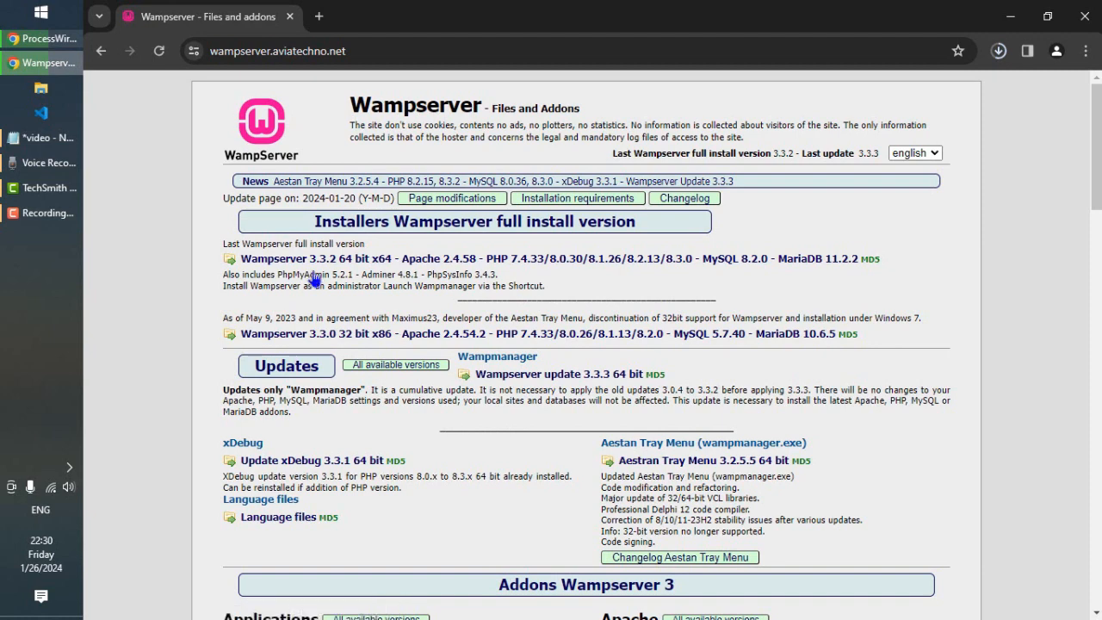
pyautogui.click(415, 263)
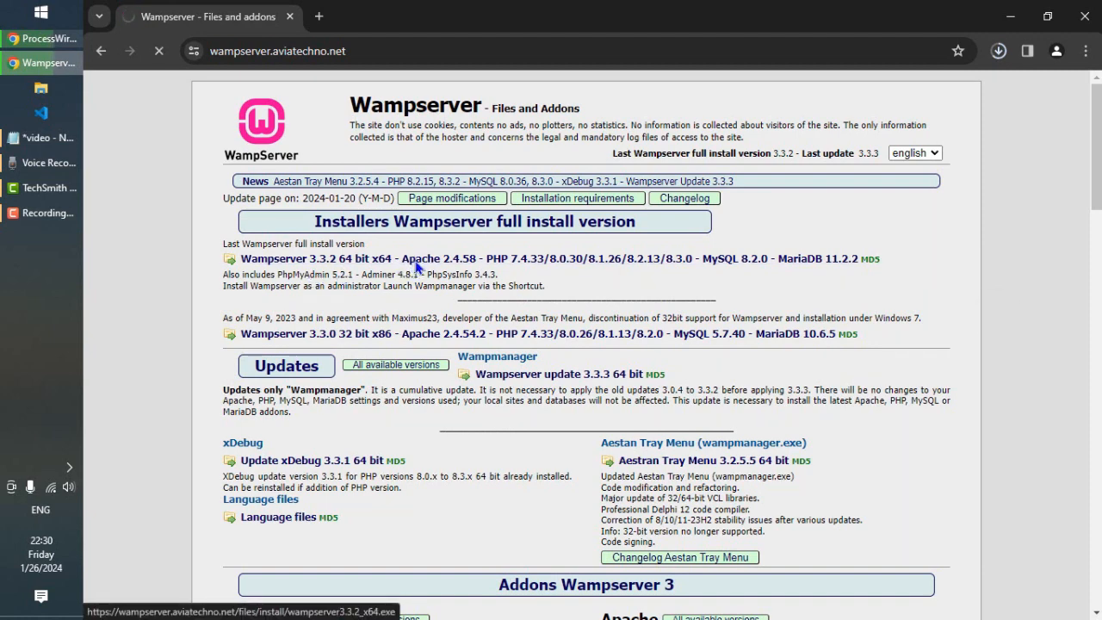
pyautogui.click(1008, 11)
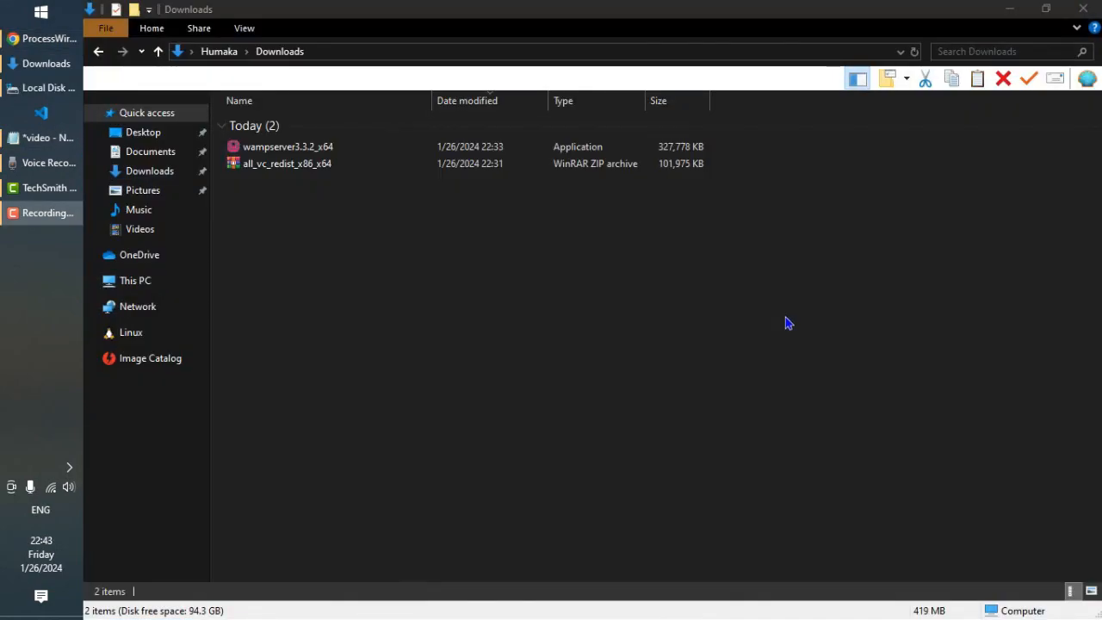
# Open the downloaded all_vc_redist_x86_x64 archive and widen its Name column to view the packages.
pyautogui.doubleClick(313, 175)
pyautogui.moveTo(485, 98); pyautogui.dragTo(544, 99)
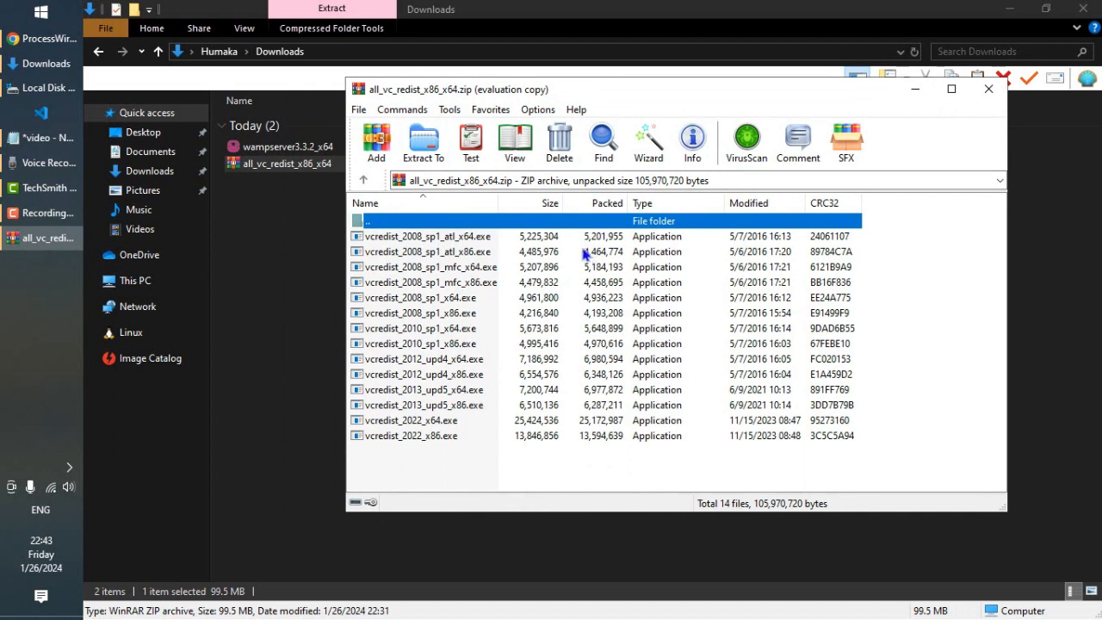
pyautogui.moveTo(499, 203); pyautogui.dragTo(516, 203)
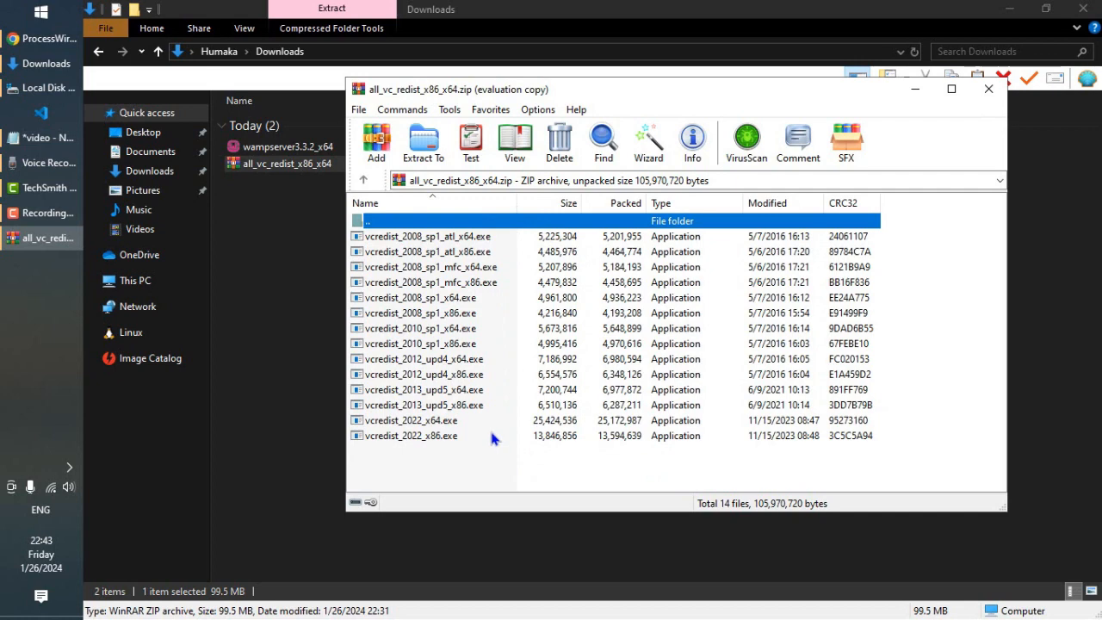
# Run vcredist_2008_sp1_atl_x64.exe from the archive, cancel its setup, and close the archive.
pyautogui.doubleClick(483, 238)
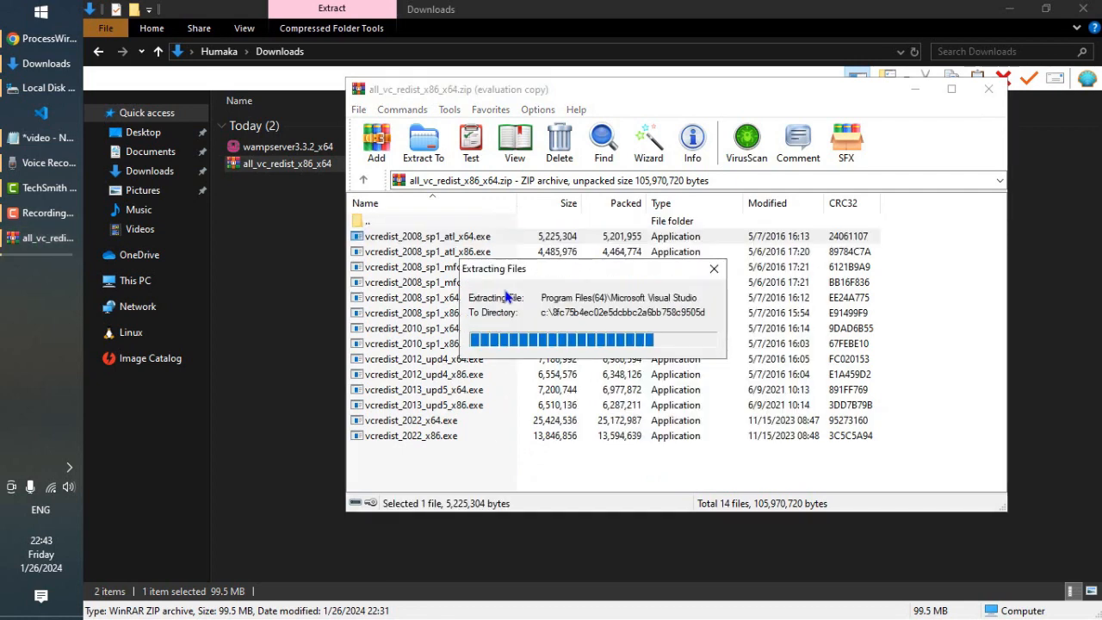
pyautogui.moveTo(574, 148); pyautogui.dragTo(693, 144)
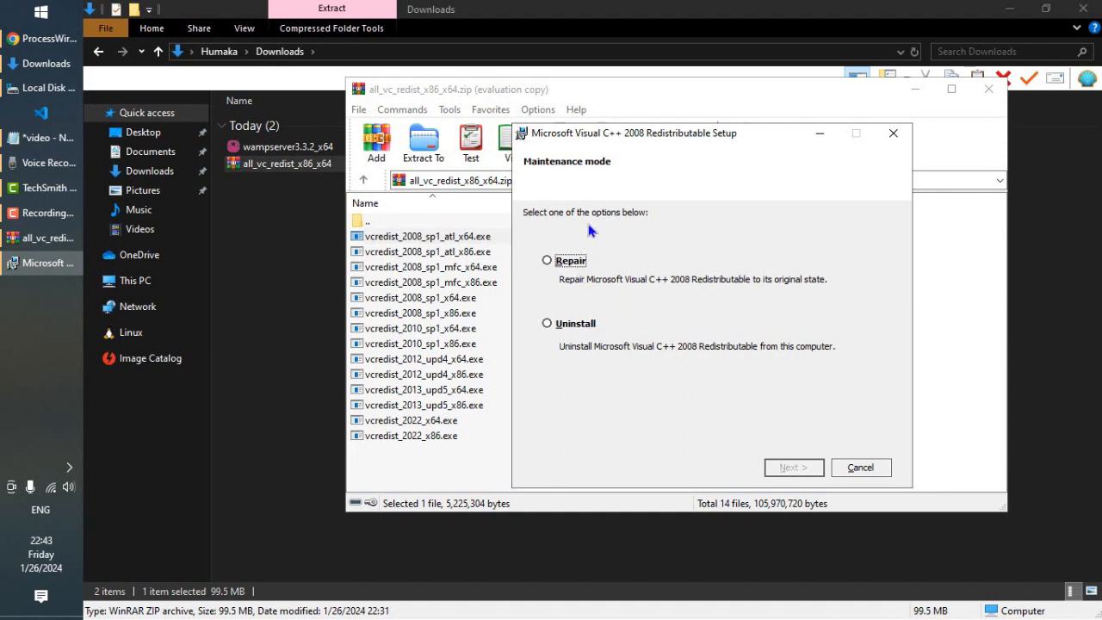
pyautogui.click(858, 470)
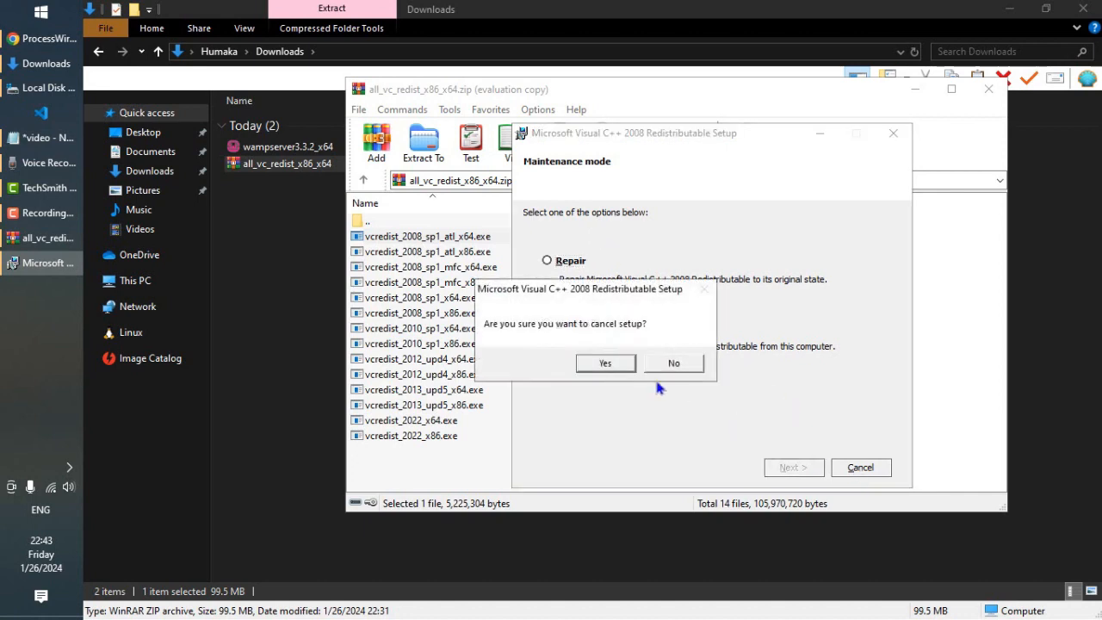
pyautogui.click(613, 366)
pyautogui.click(859, 469)
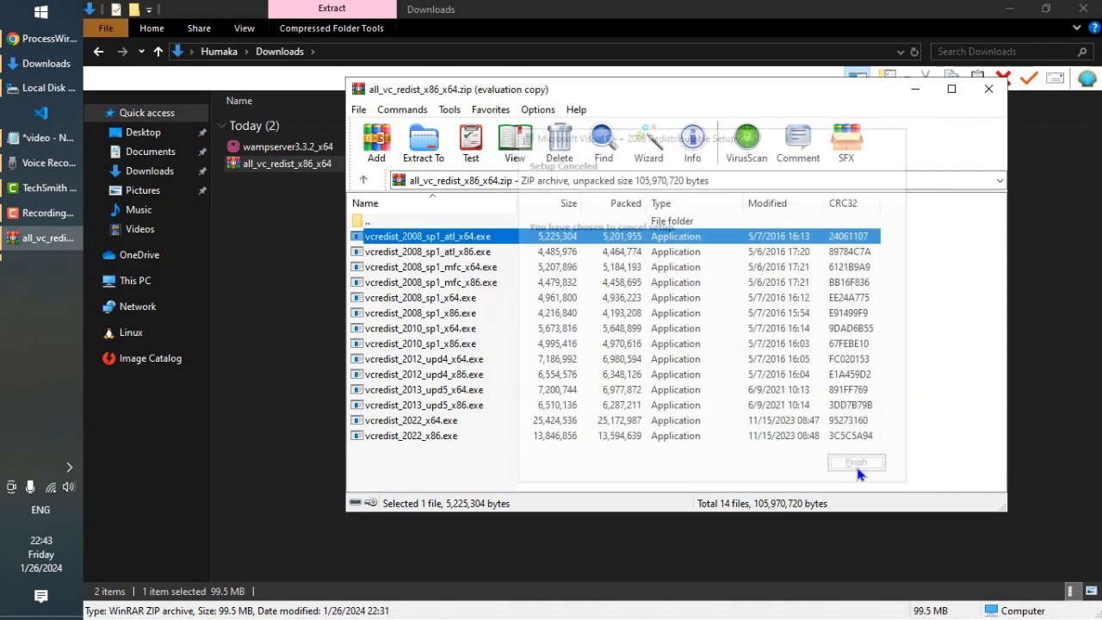
pyautogui.moveTo(483, 457); pyautogui.dragTo(472, 246)
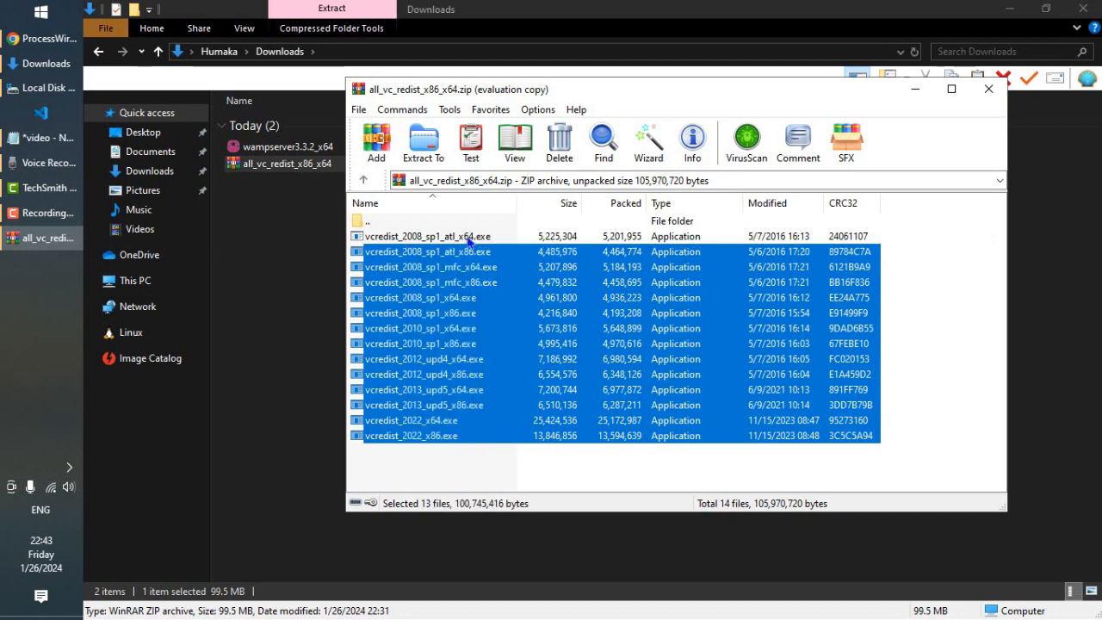
pyautogui.click(988, 89)
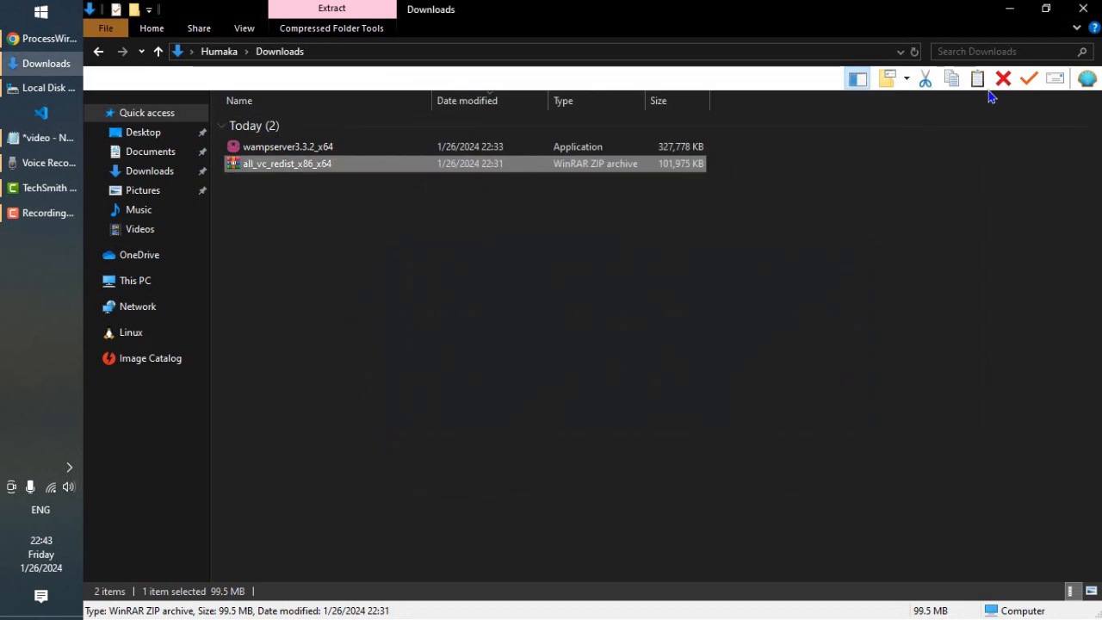
# Start the wampserver3.3.2_x64 setup in English, accept the license agreement, and continue past the information page.
pyautogui.doubleClick(361, 151)
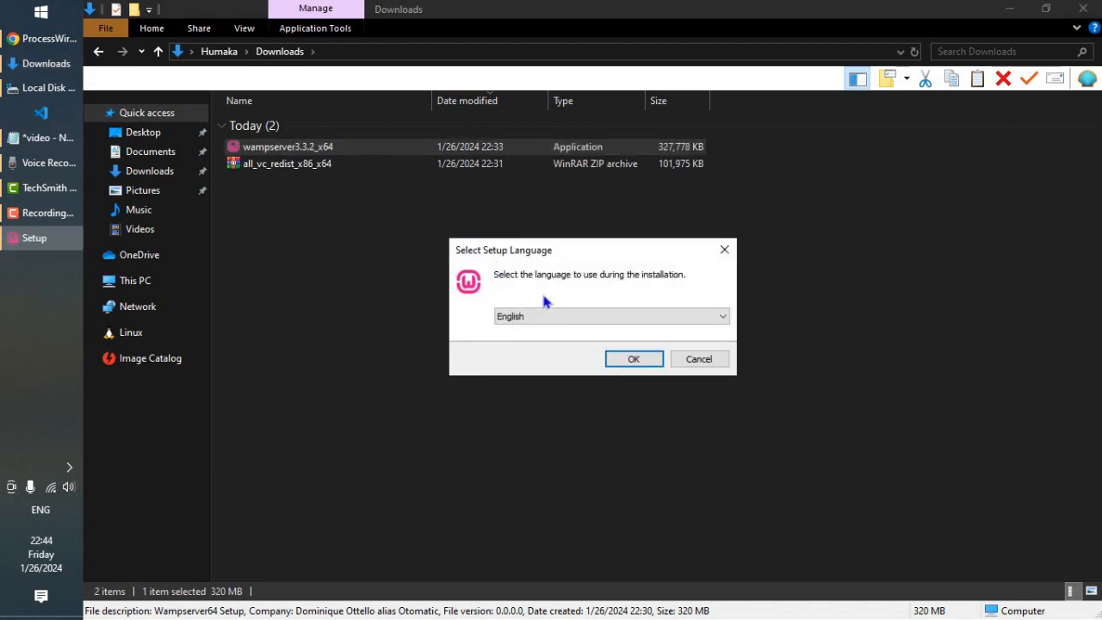
pyautogui.click(632, 360)
pyautogui.click(476, 429)
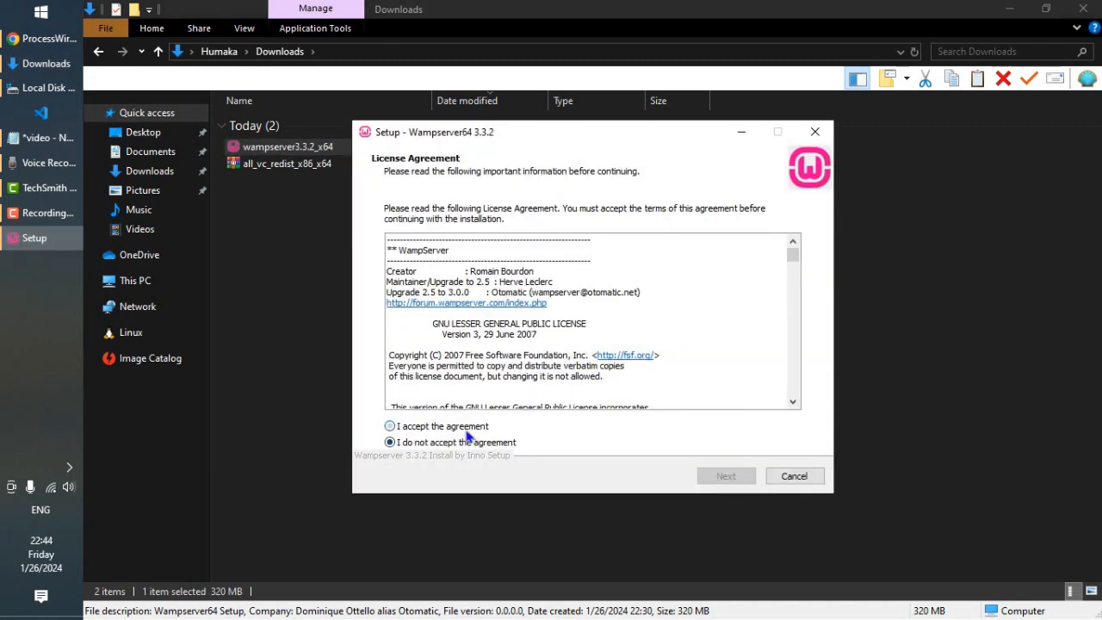
pyautogui.click(710, 484)
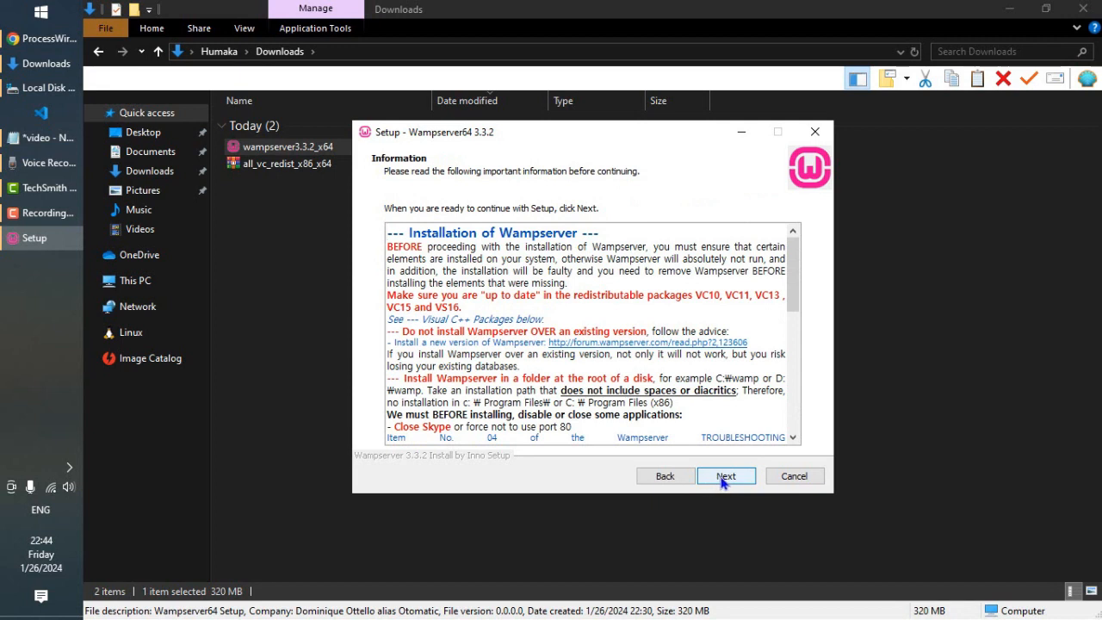
pyautogui.click(722, 481)
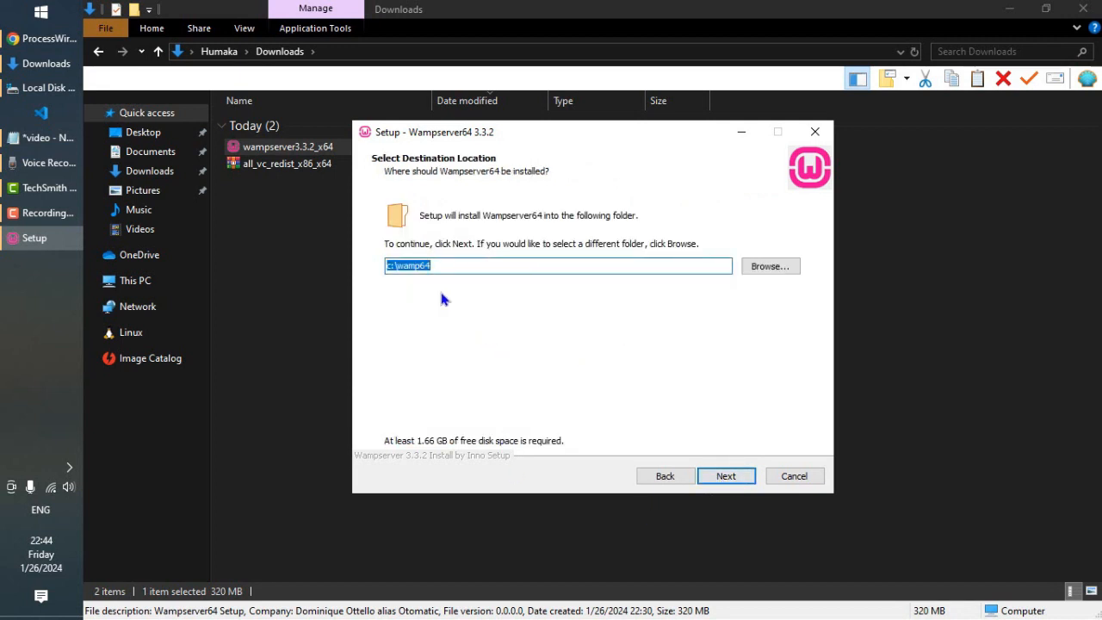
# Review the Wampserver64 destination folder path and proceed with the installation.
pyautogui.click(458, 270)
pyautogui.moveTo(441, 268); pyautogui.dragTo(387, 268)
pyautogui.click(405, 267)
pyautogui.doubleClick(453, 268)
pyautogui.click(481, 267)
pyautogui.moveTo(420, 268); pyautogui.dragTo(492, 277)
pyautogui.press('BackSpace')
pyautogui.doubleClick(455, 268)
pyautogui.click(726, 476)
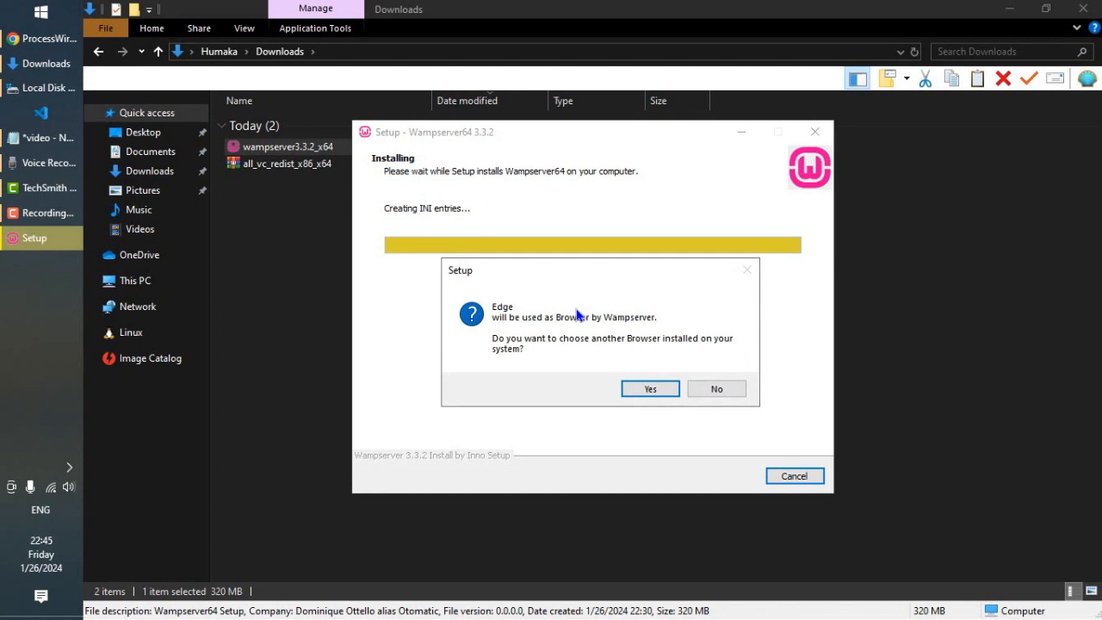
# Opt to choose another browser for Wampserver and go to the Program Files (x86) folder.
pyautogui.moveTo(588, 276); pyautogui.dragTo(593, 280)
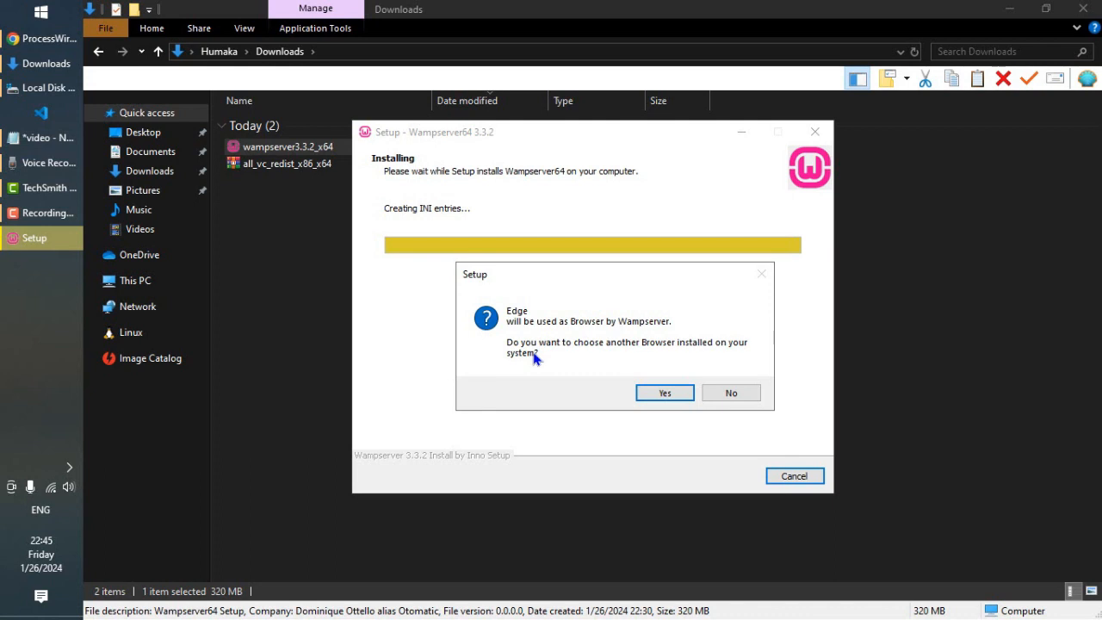
pyautogui.click(652, 393)
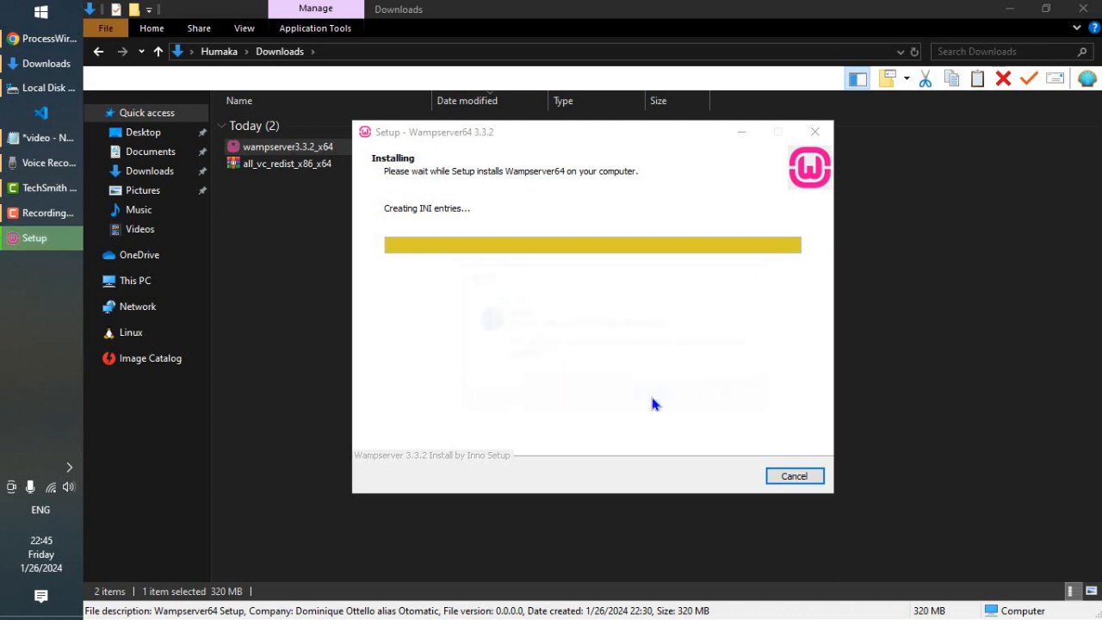
pyautogui.click(495, 182)
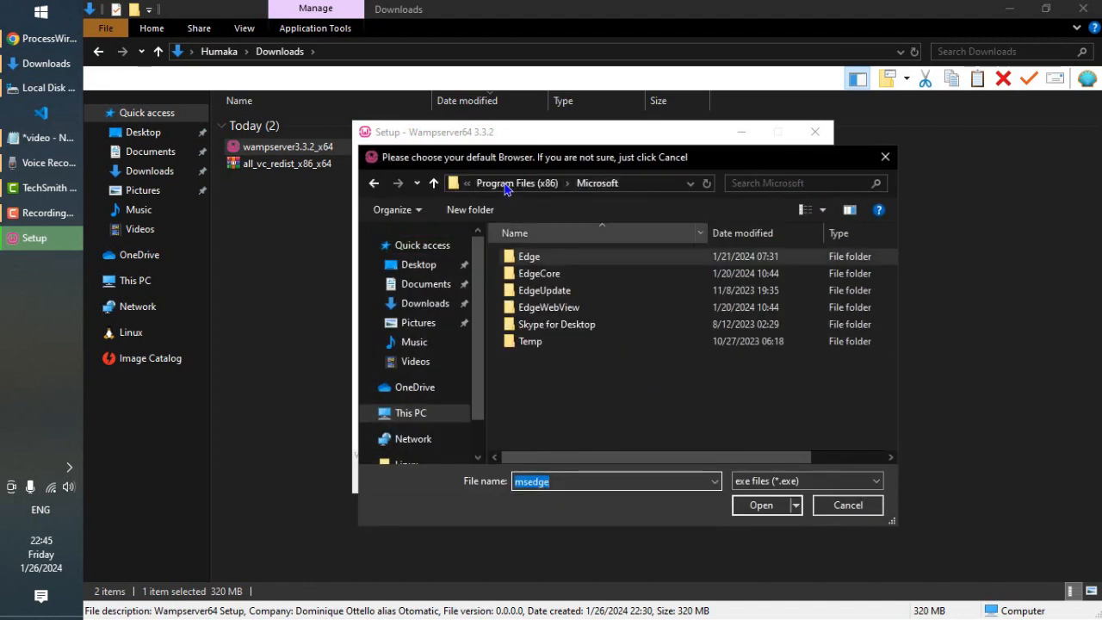
pyautogui.click(514, 185)
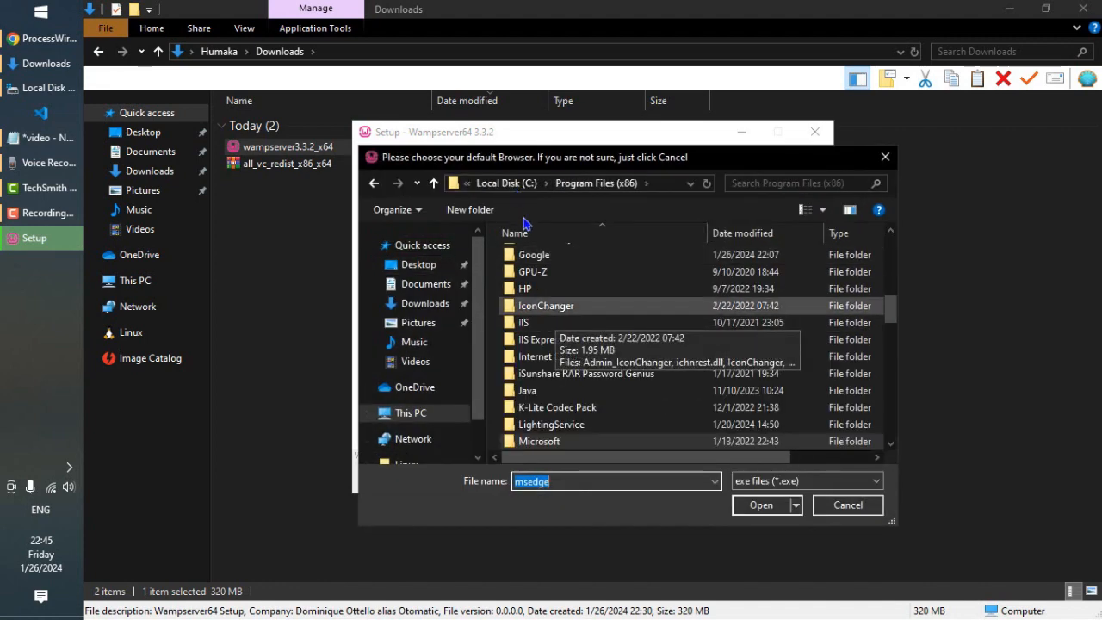
# Choose chrome from the Google > Chrome > Application folder as Wampserver's browser and keep Notepad as its text editor.
pyautogui.scroll(-2, 585, 414)
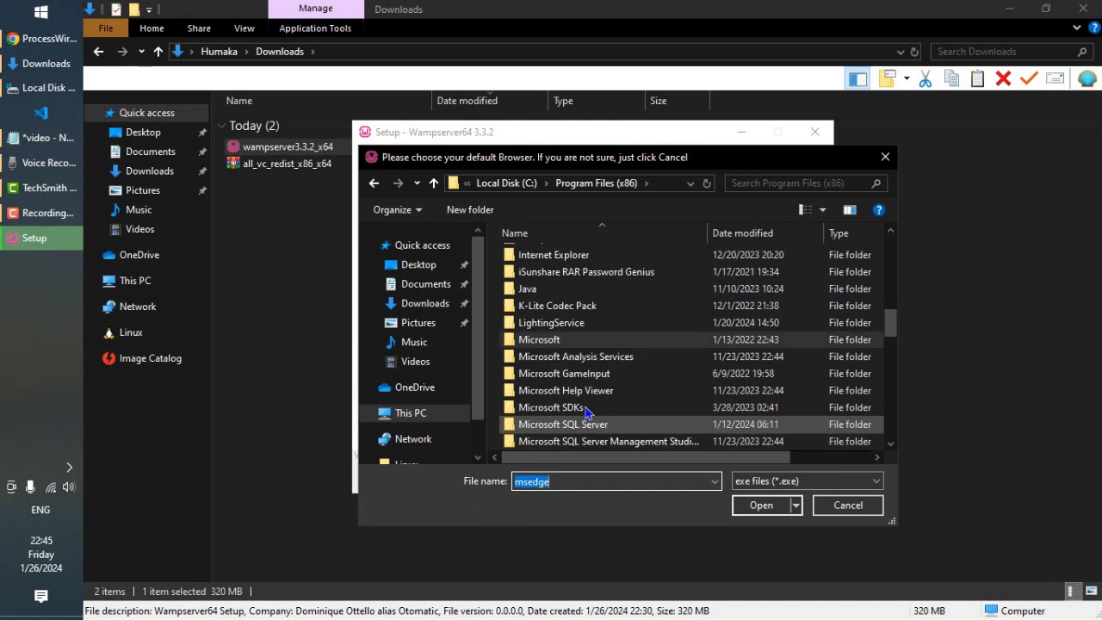
pyautogui.scroll(-2, 586, 414)
pyautogui.scroll(-4, 586, 414)
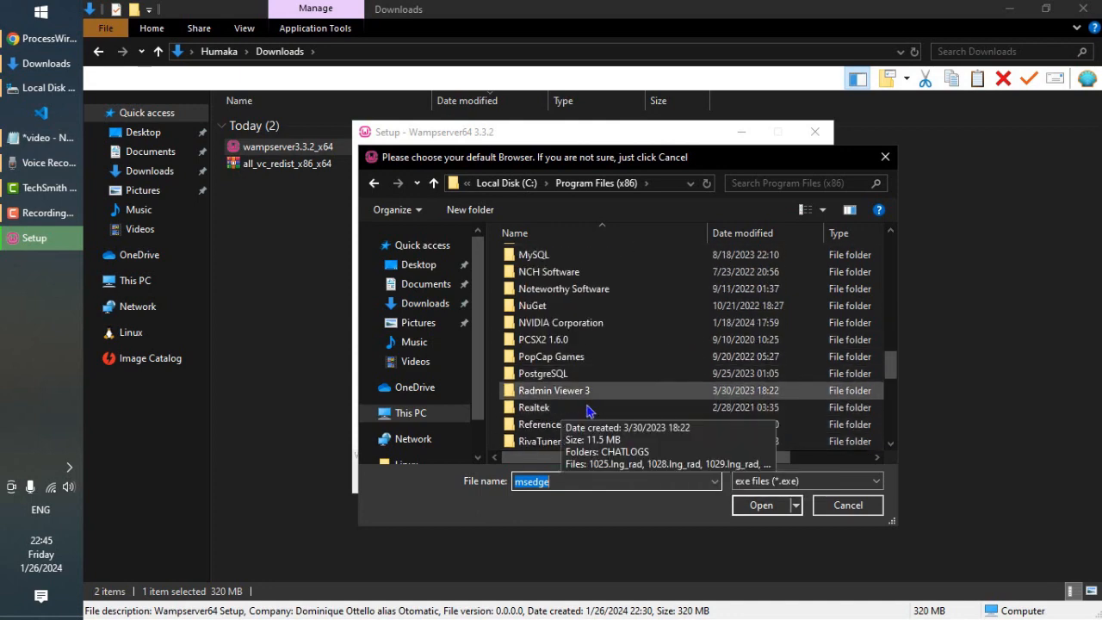
pyautogui.scroll(-7, 594, 405)
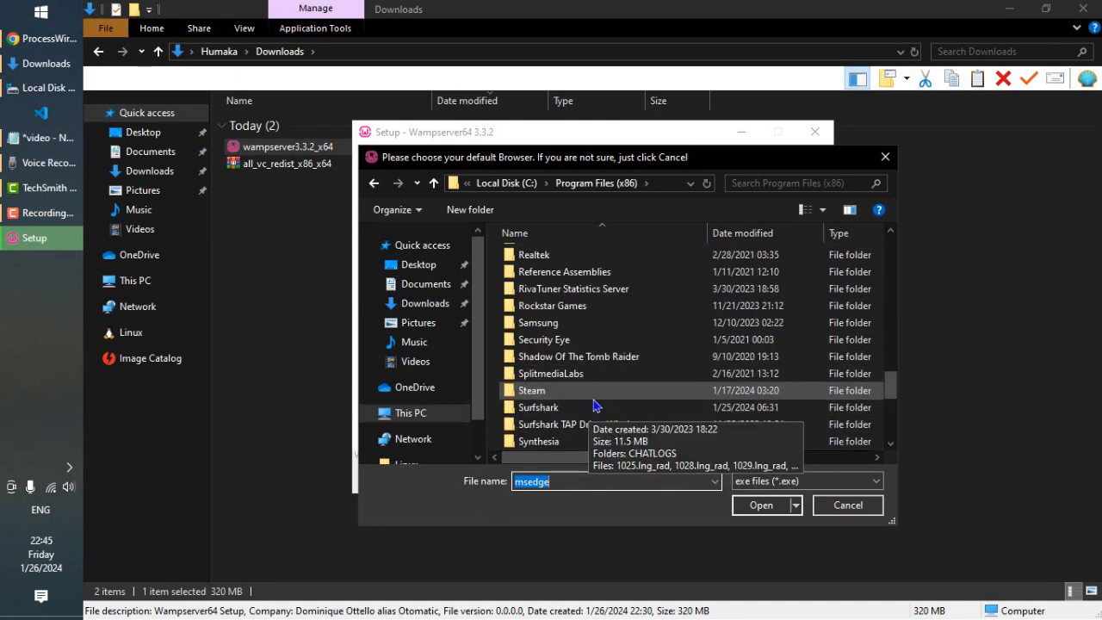
pyautogui.scroll(13, 586, 271)
pyautogui.doubleClick(586, 268)
pyautogui.doubleClick(534, 256)
pyautogui.doubleClick(534, 256)
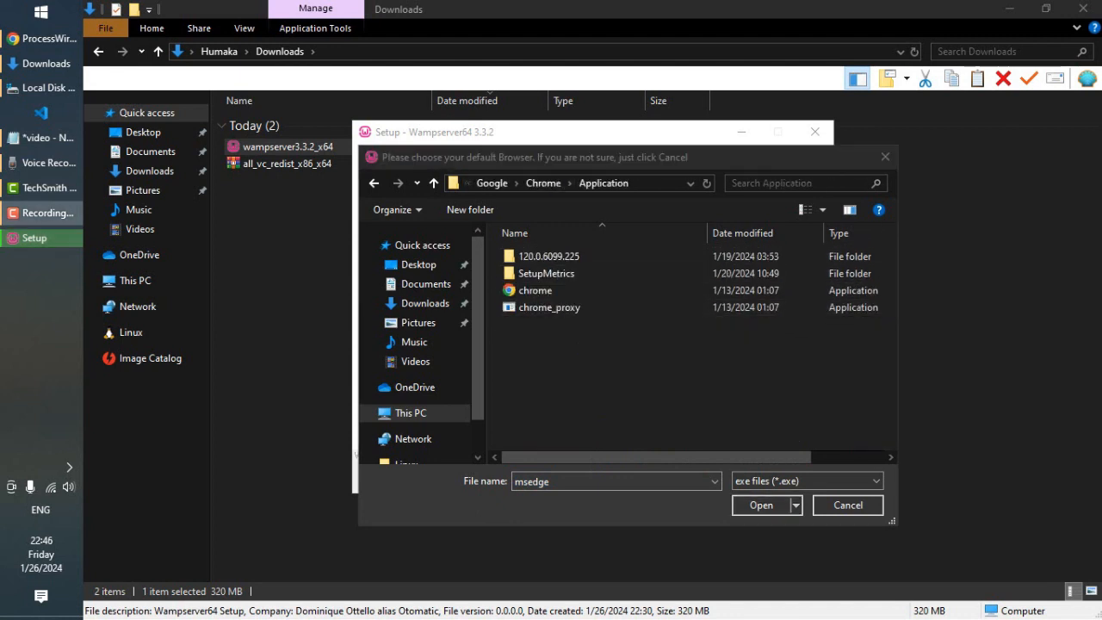
pyautogui.click(535, 290)
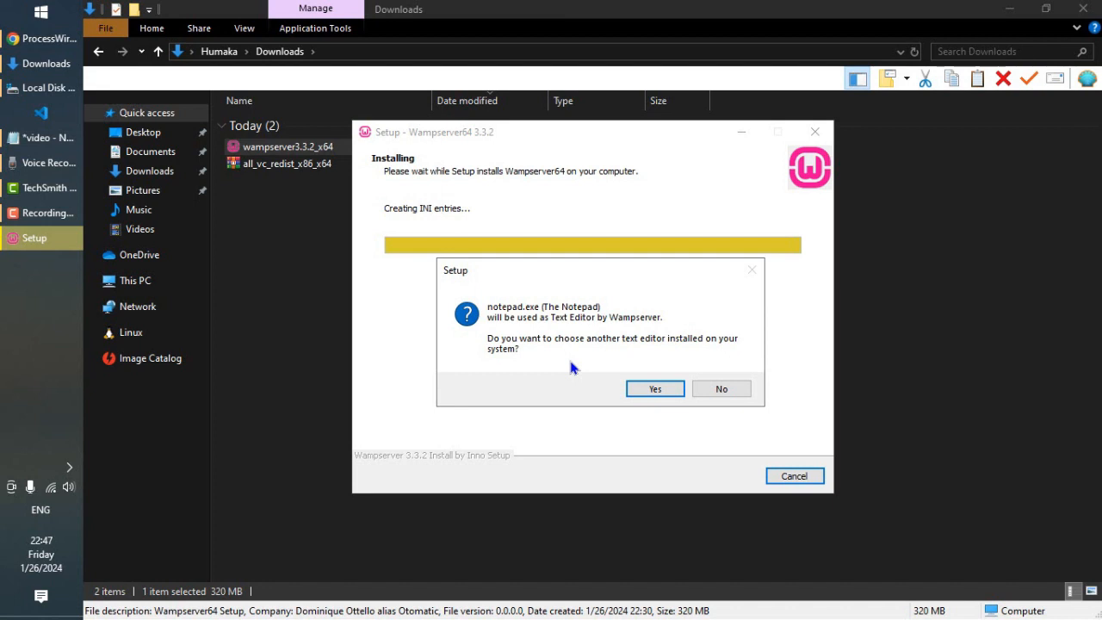
pyautogui.click(718, 391)
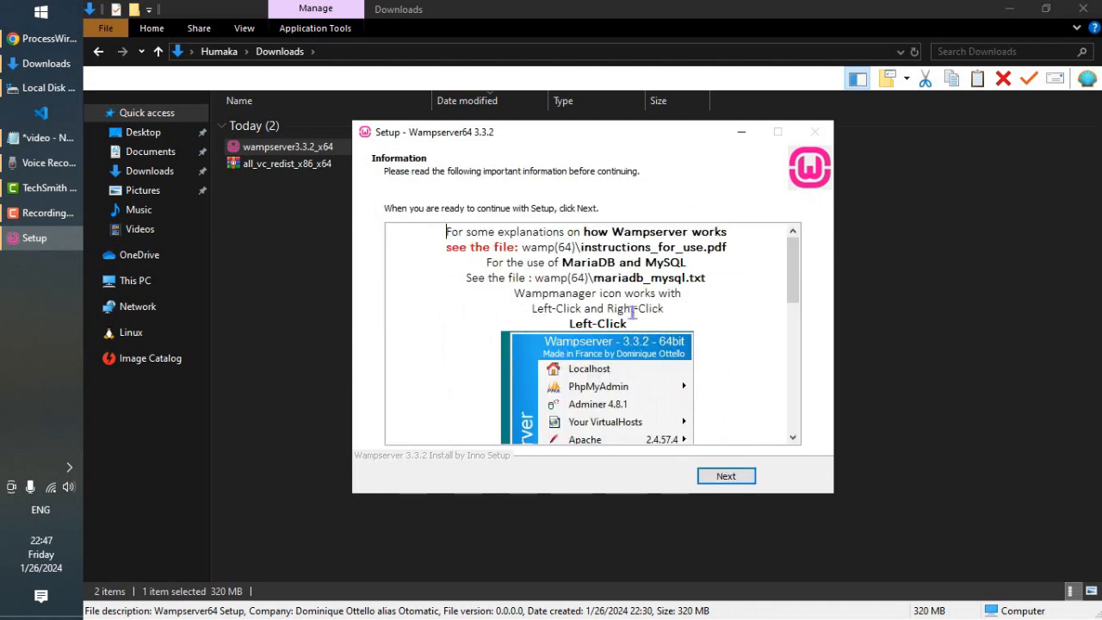
# Read through the setup's closing Wampserver information page to its end and finish the installation.
pyautogui.scroll(-5, 633, 312)
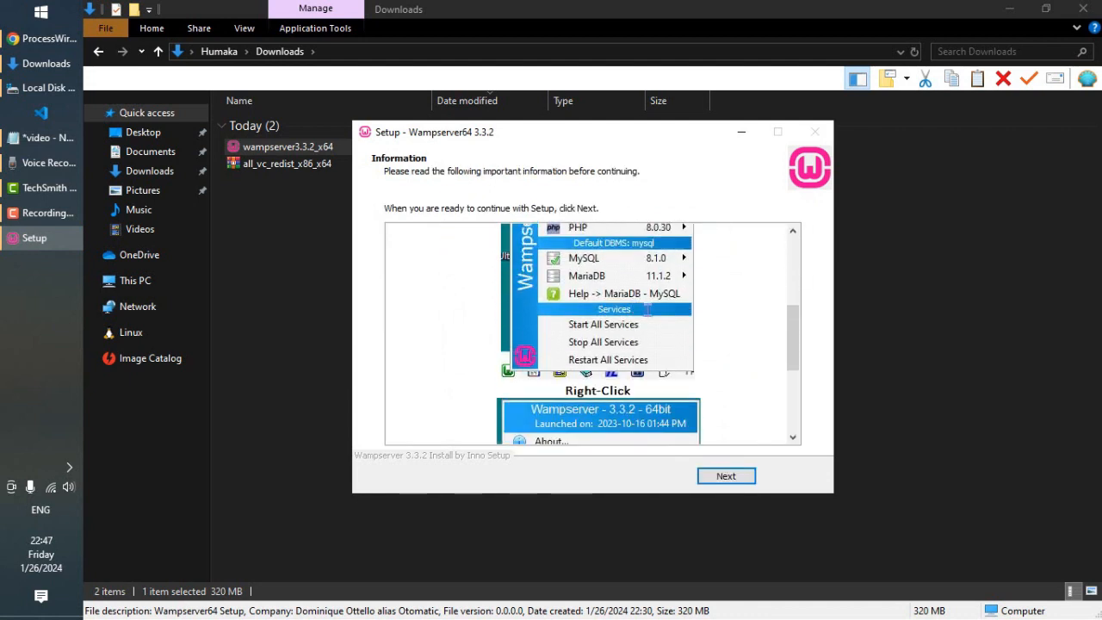
pyautogui.moveTo(794, 345); pyautogui.dragTo(789, 445)
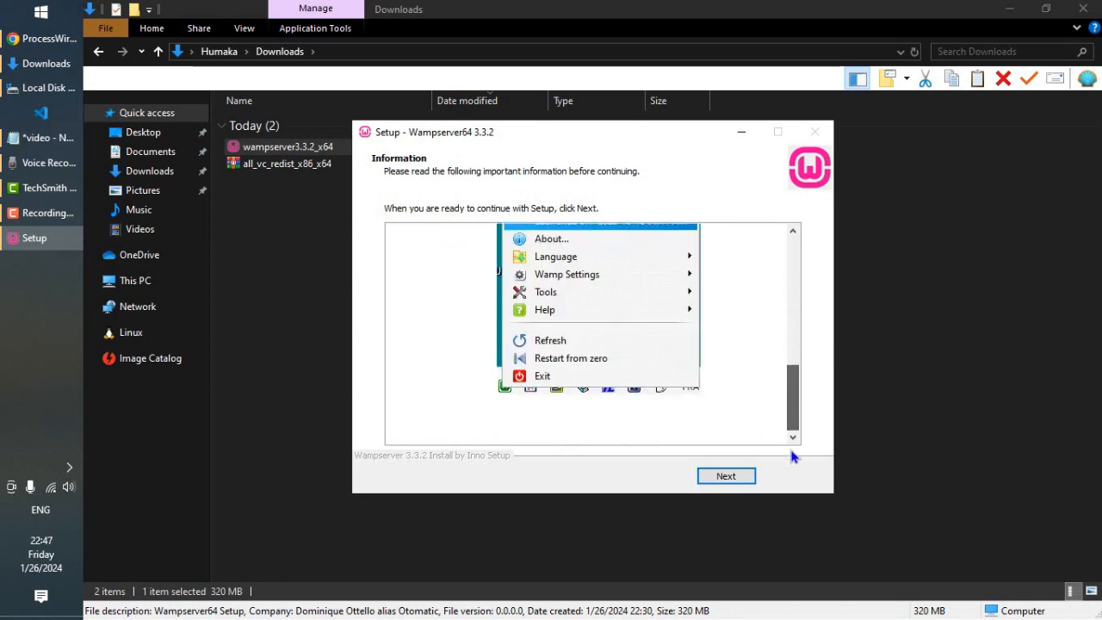
pyautogui.click(729, 482)
pyautogui.click(733, 483)
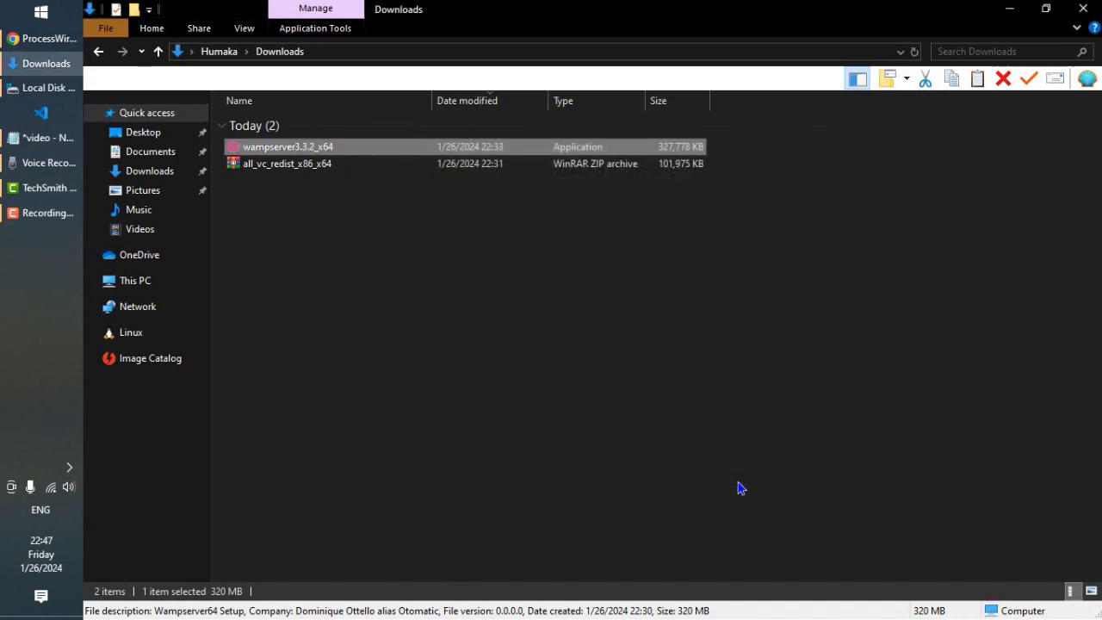
# Check the hidden notification icons for Wampserver, find Wampserver64 by searching for "wamp", and launch it.
pyautogui.click(69, 468)
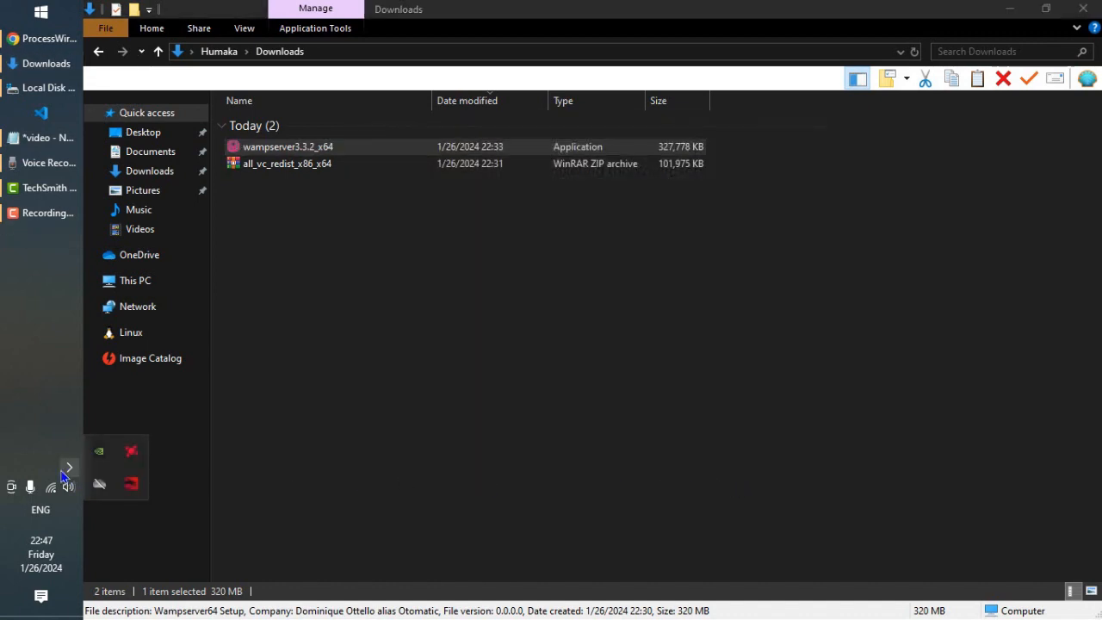
pyautogui.click(376, 376)
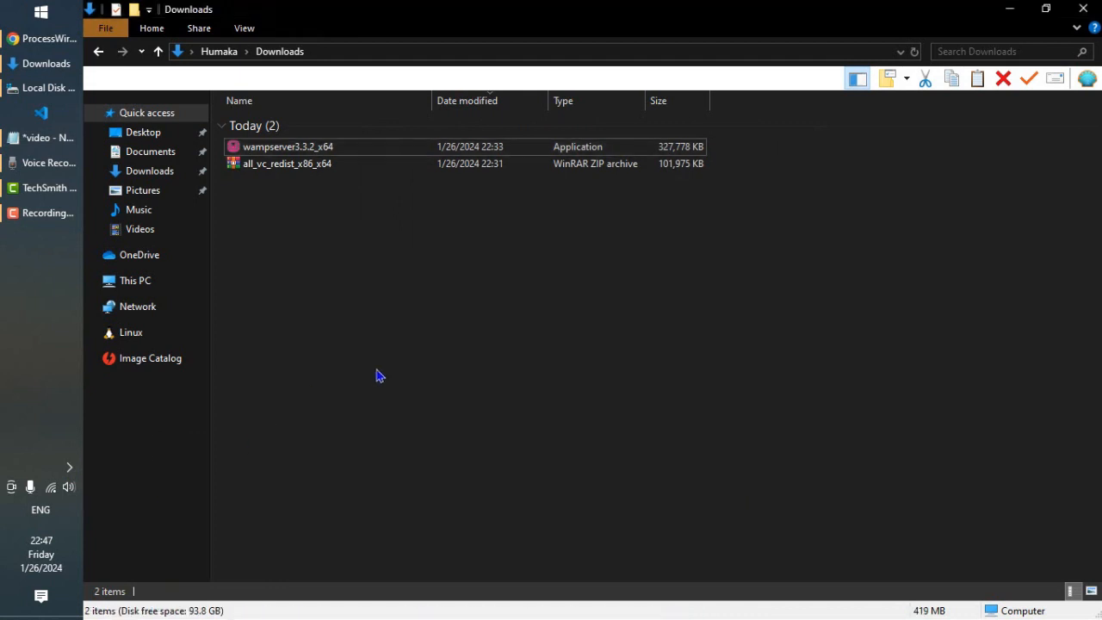
pyautogui.press('super')
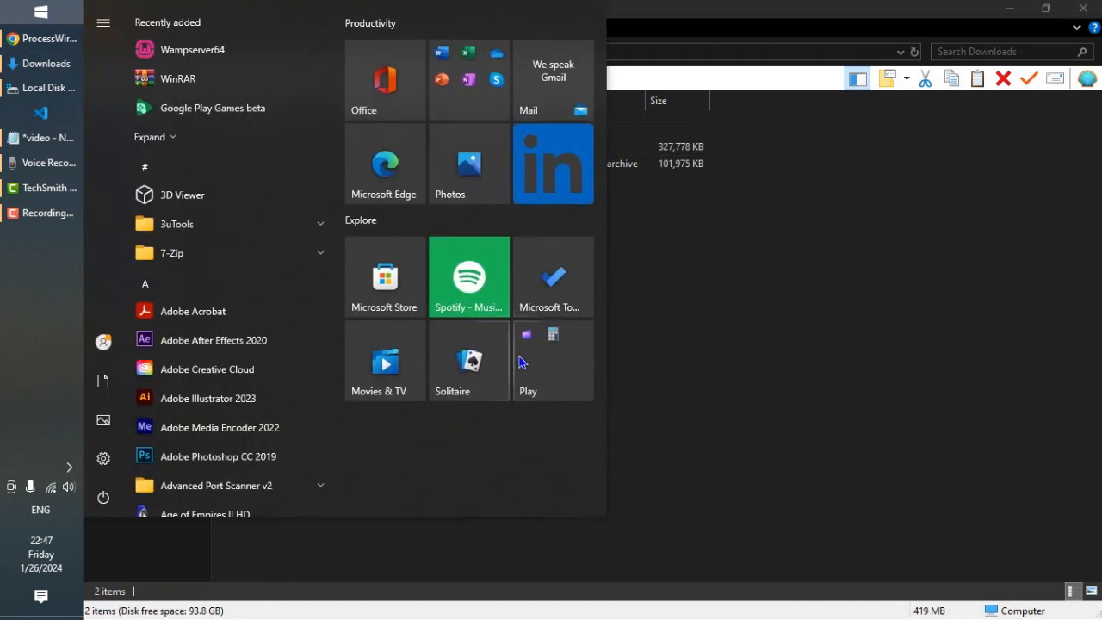
pyautogui.write('wamp')
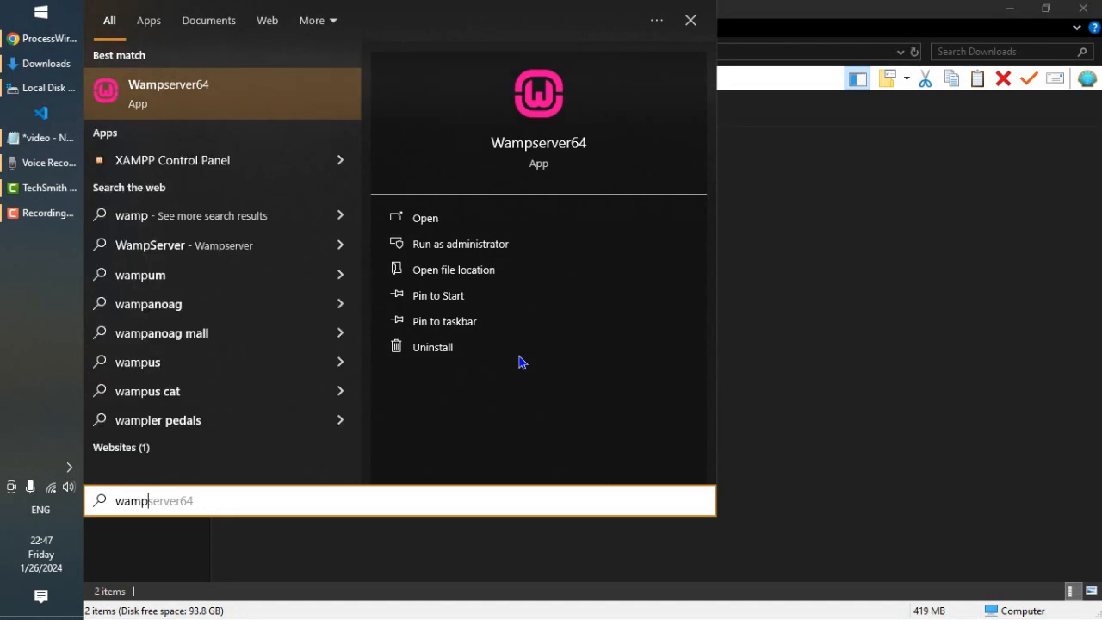
pyautogui.press('Return')
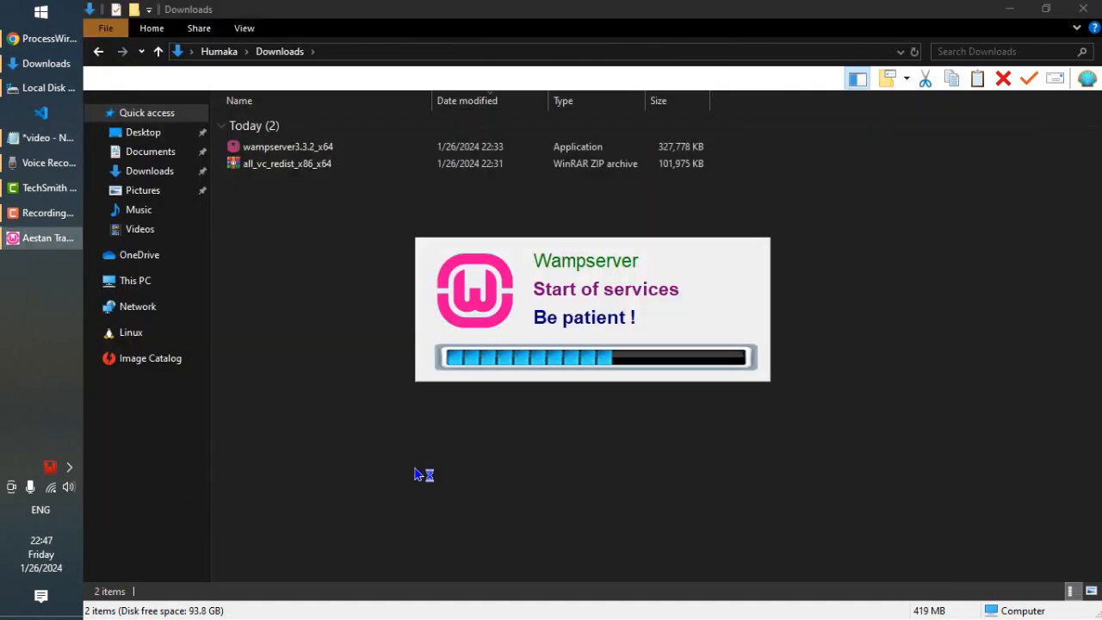
# Close the Downloads folder window and clear the remaining open window away to reveal the desktop.
pyautogui.click(1084, 8)
pyautogui.rightClick(806, 203)
pyautogui.click(848, 263)
pyautogui.click(1010, 9)
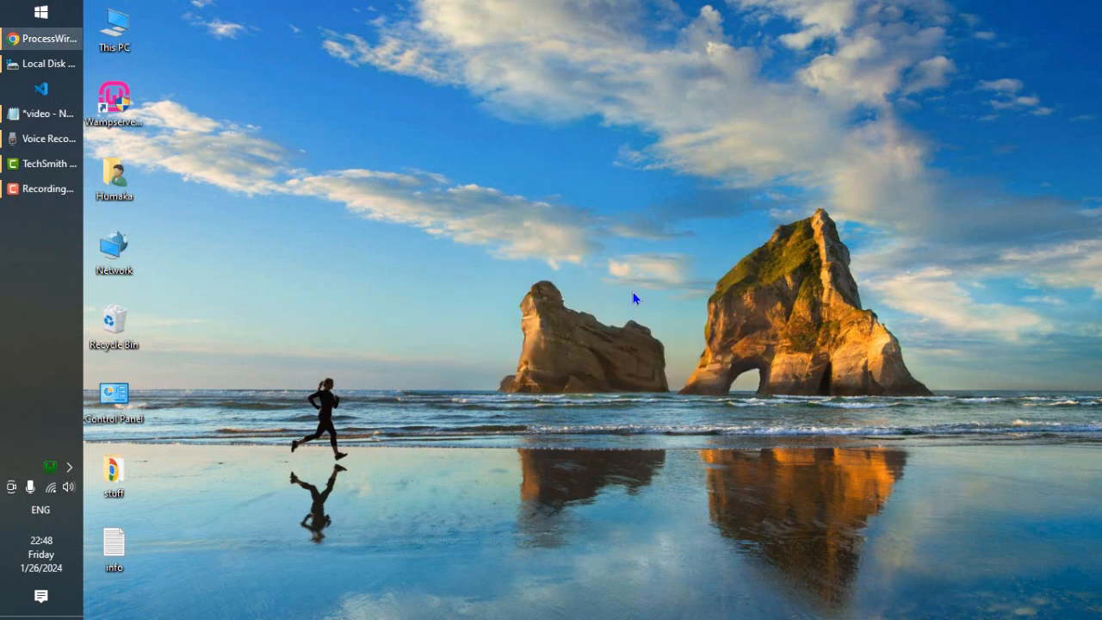
# Switch to Chrome, load localhost in a new window, and look over the Wampserver homepage.
pyautogui.click(66, 42)
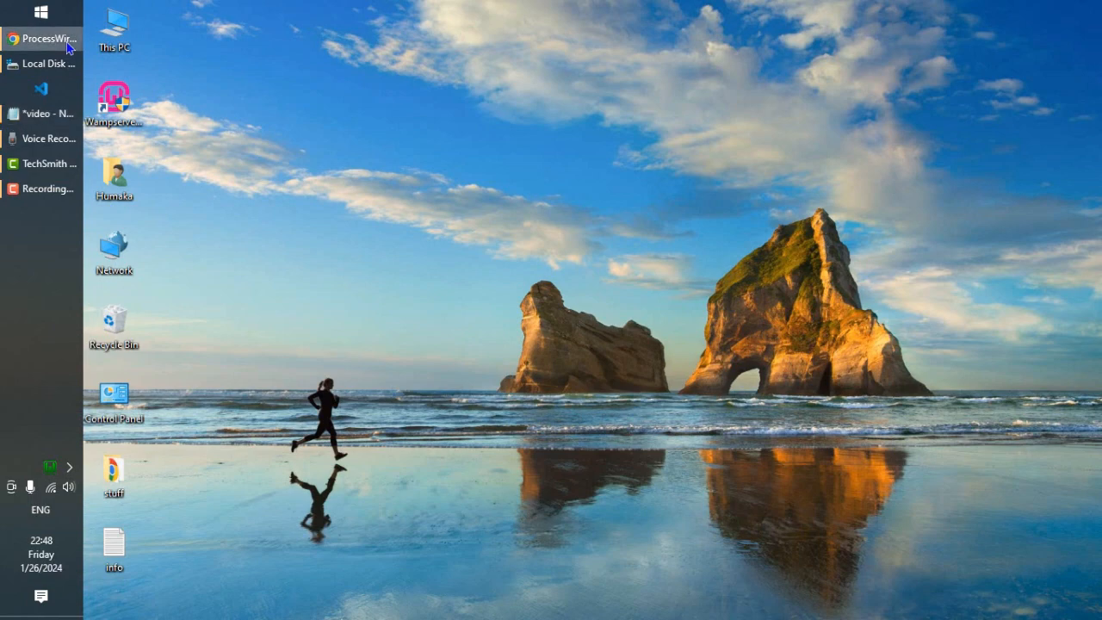
pyautogui.hotkey('ctrl', 't')
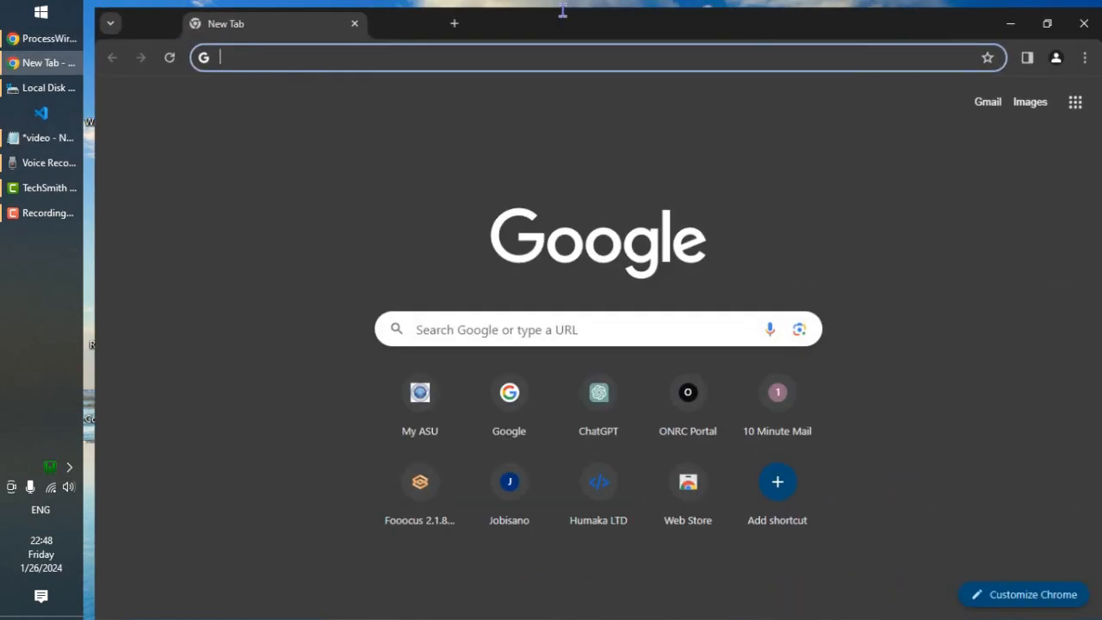
pyautogui.click(545, 50)
pyautogui.write('localhost')
pyautogui.press('Return')
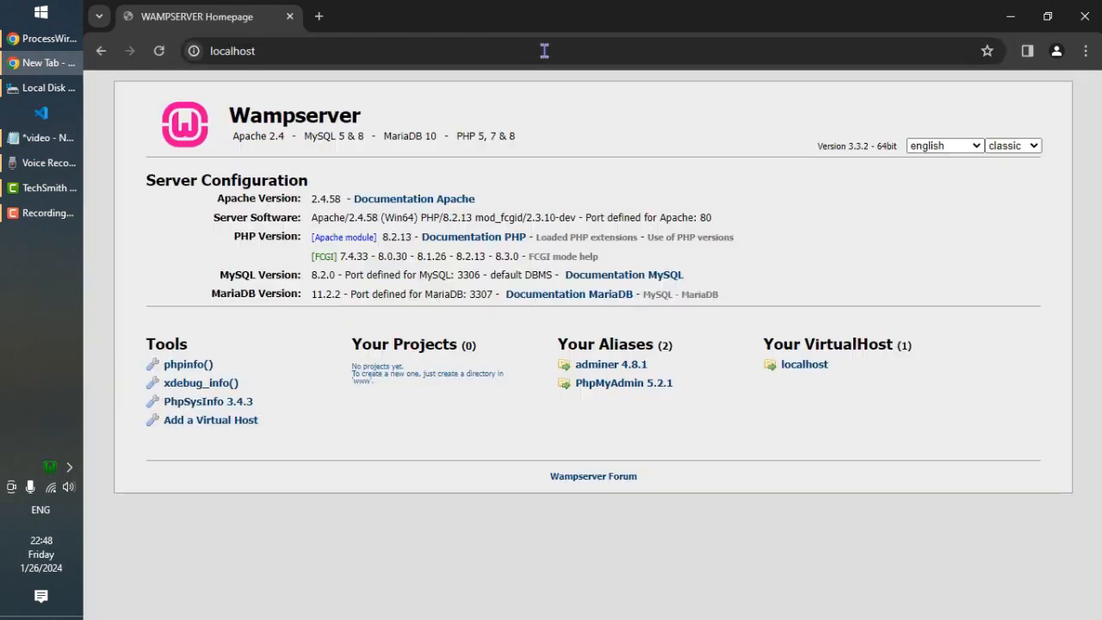
pyautogui.moveTo(866, 512); pyautogui.dragTo(131, 94)
pyautogui.click(174, 172)
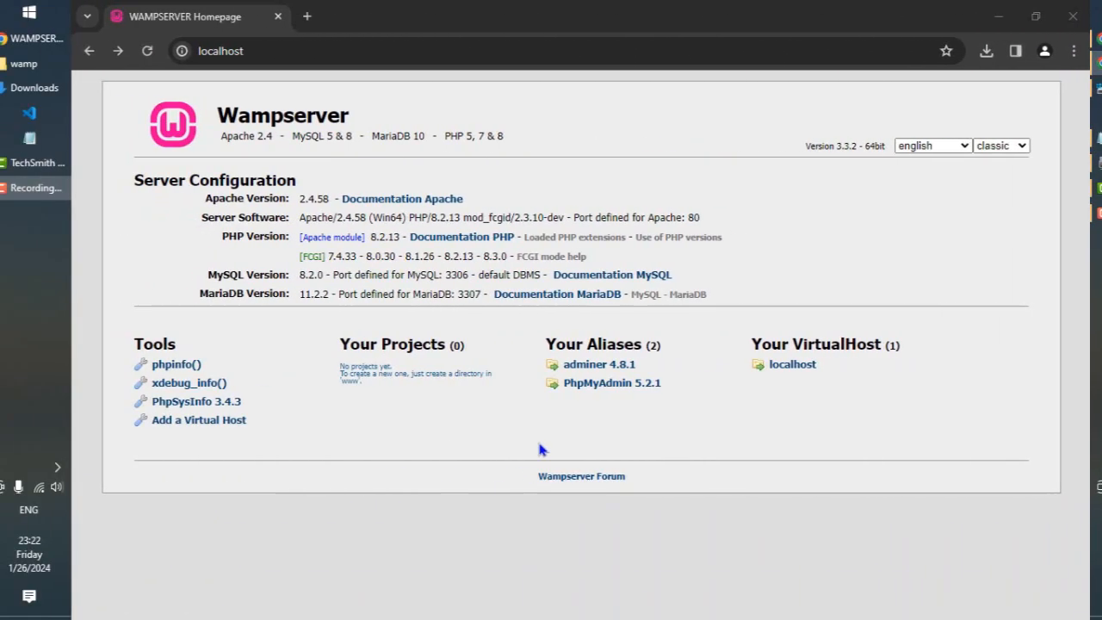
pyautogui.moveTo(784, 542); pyautogui.dragTo(207, 166)
pyautogui.click(181, 264)
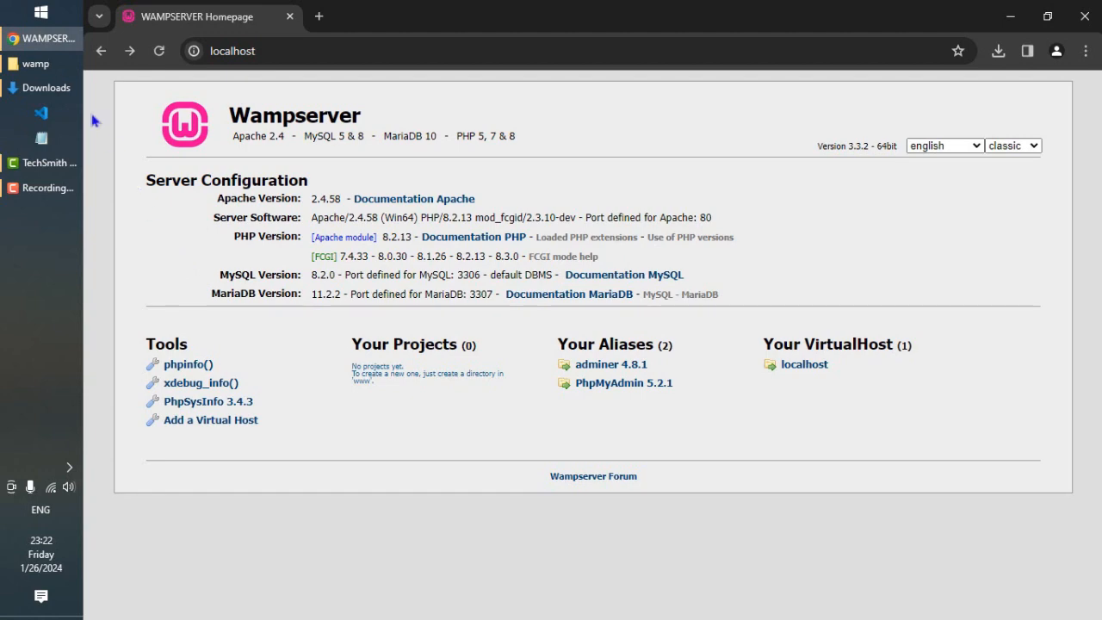
# Switch to File Explorer, open the wamp folder on Local Disk (C:), and review its path and contents.
pyautogui.click(35, 63)
pyautogui.click(277, 52)
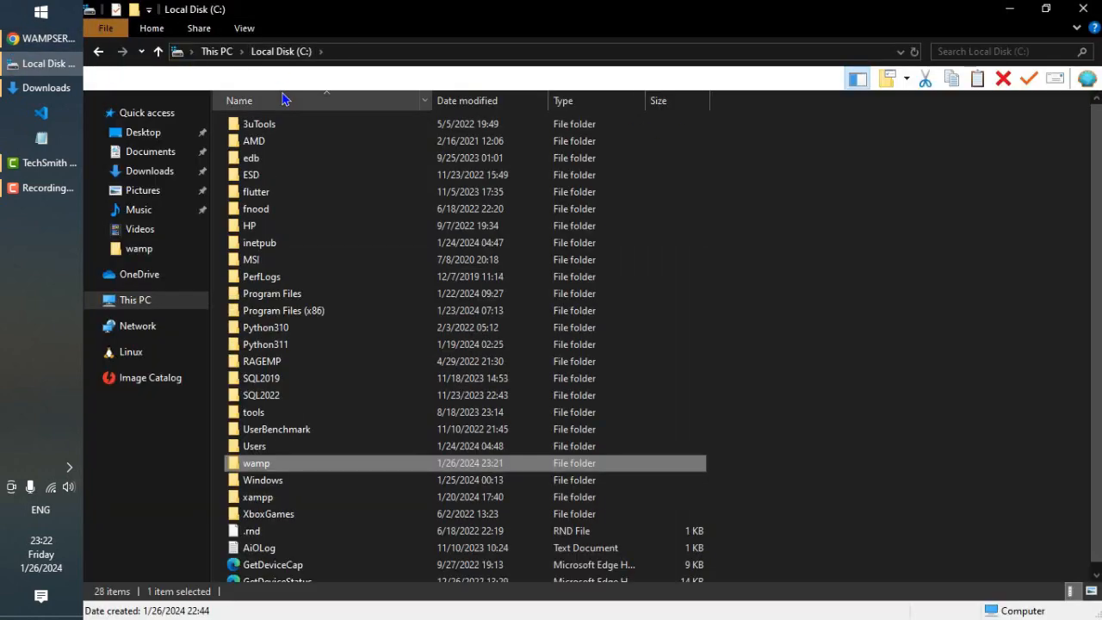
pyautogui.doubleClick(289, 464)
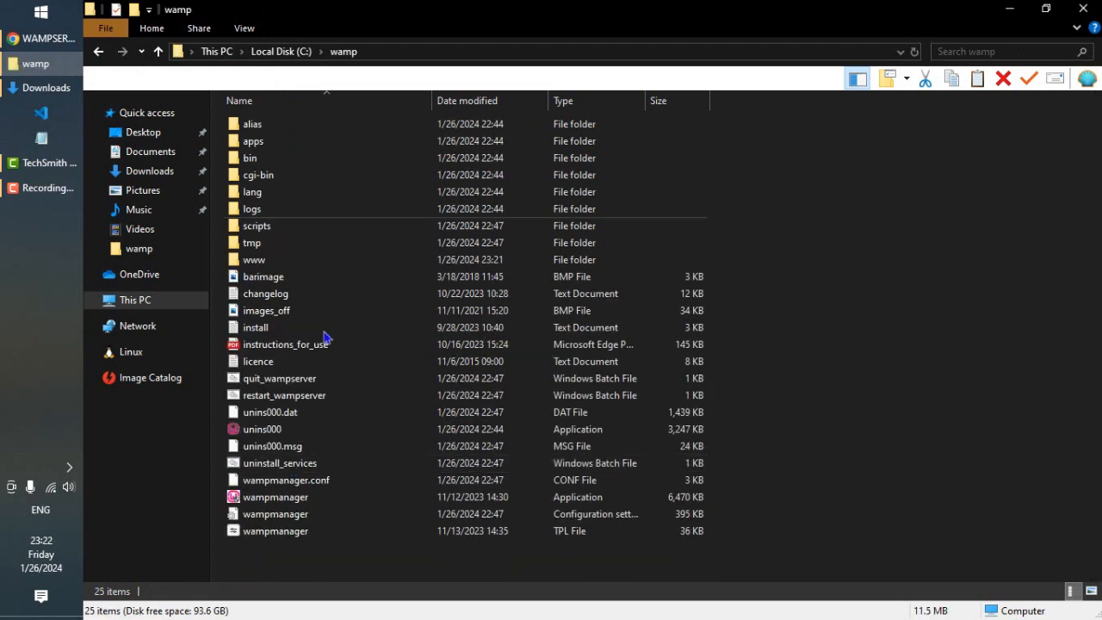
pyautogui.click(391, 50)
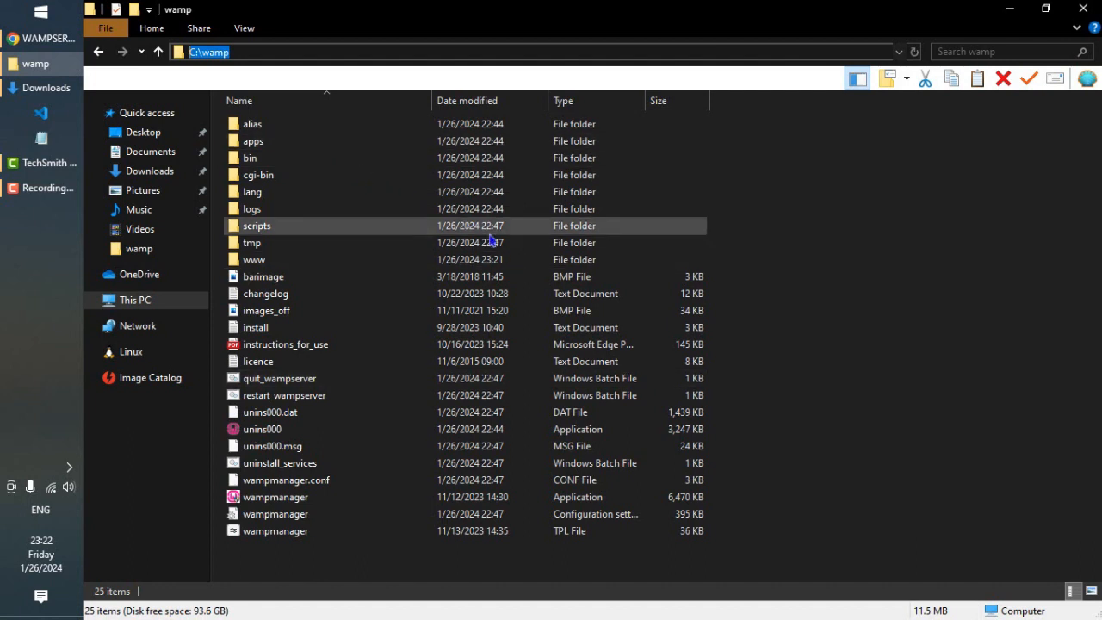
pyautogui.click(781, 390)
pyautogui.moveTo(748, 551); pyautogui.dragTo(290, 125)
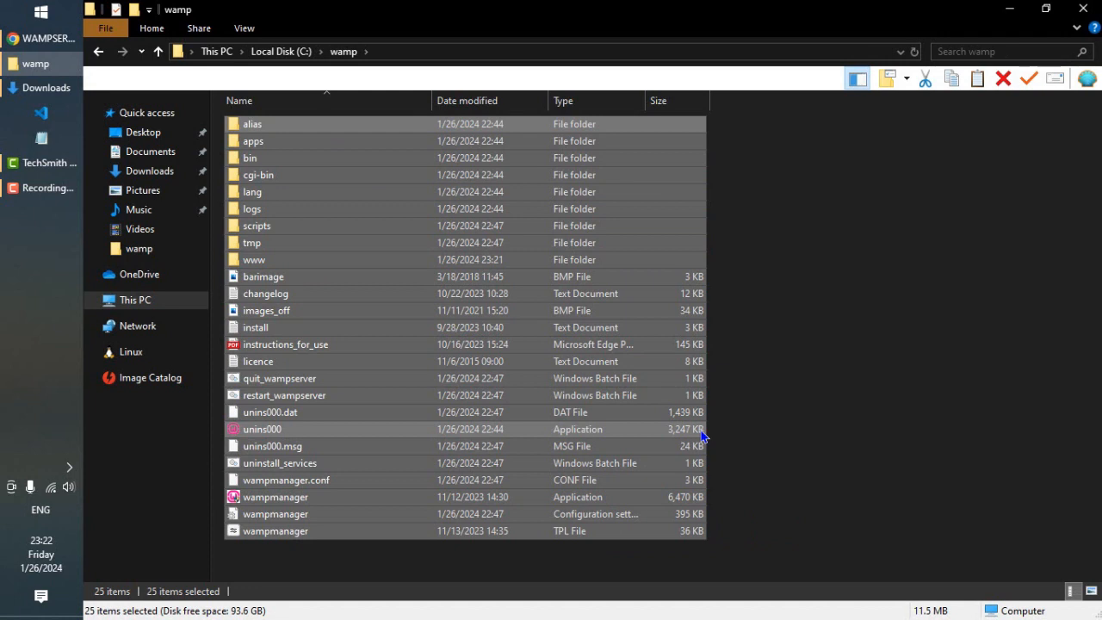
# Open instructions_for_use from the wamp folder, read through both pages, and close the document.
pyautogui.doubleClick(376, 346)
pyautogui.scroll(-10, 377, 346)
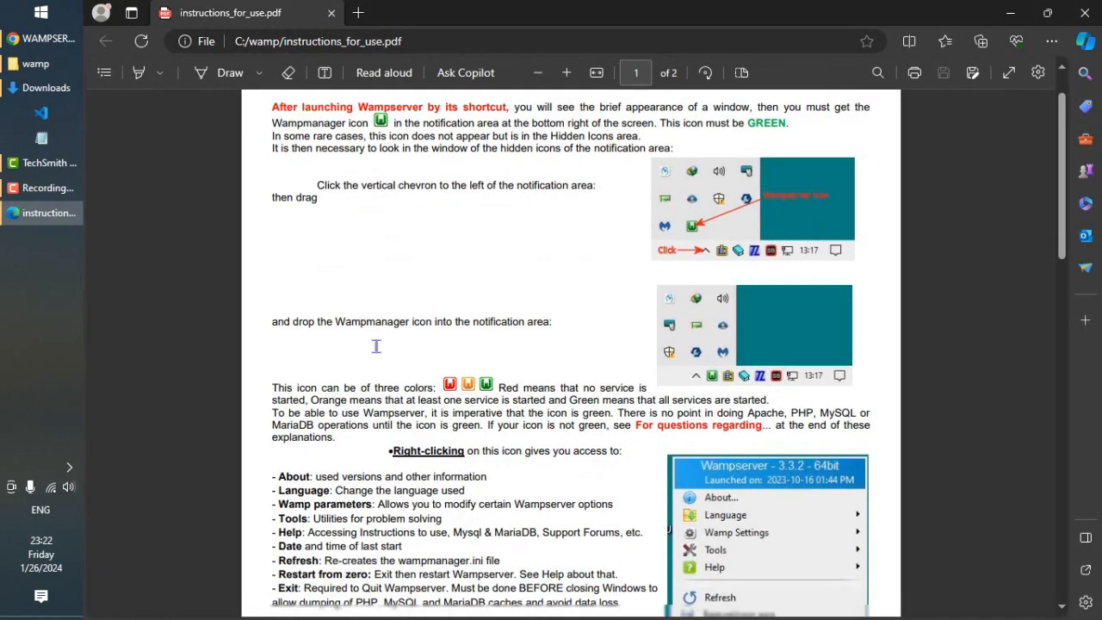
pyautogui.scroll(-5, 376, 352)
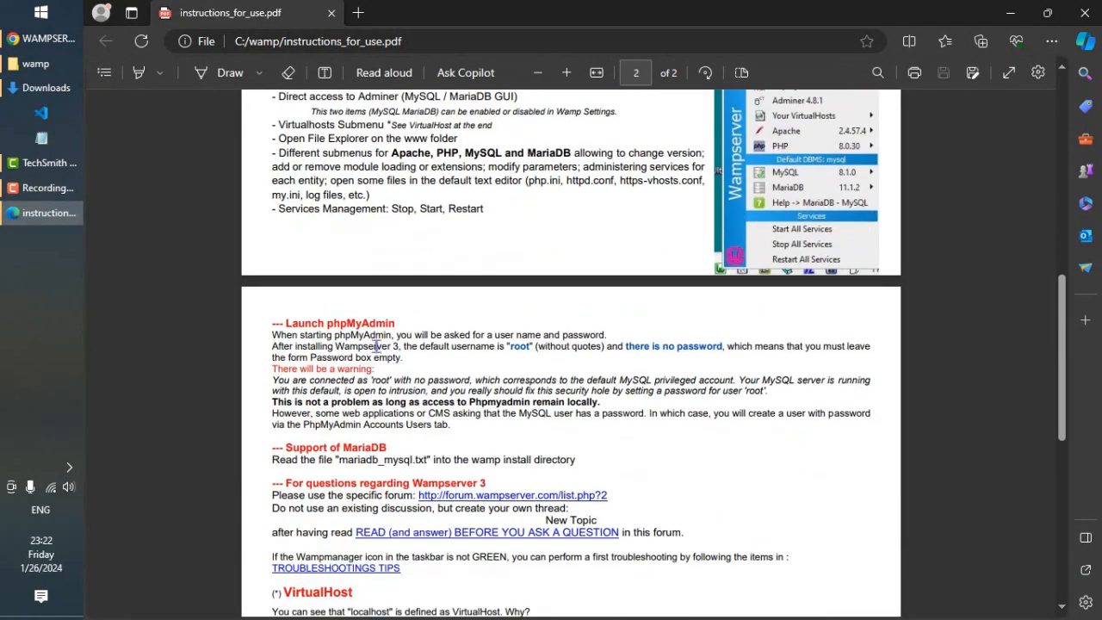
pyautogui.scroll(-6, 377, 352)
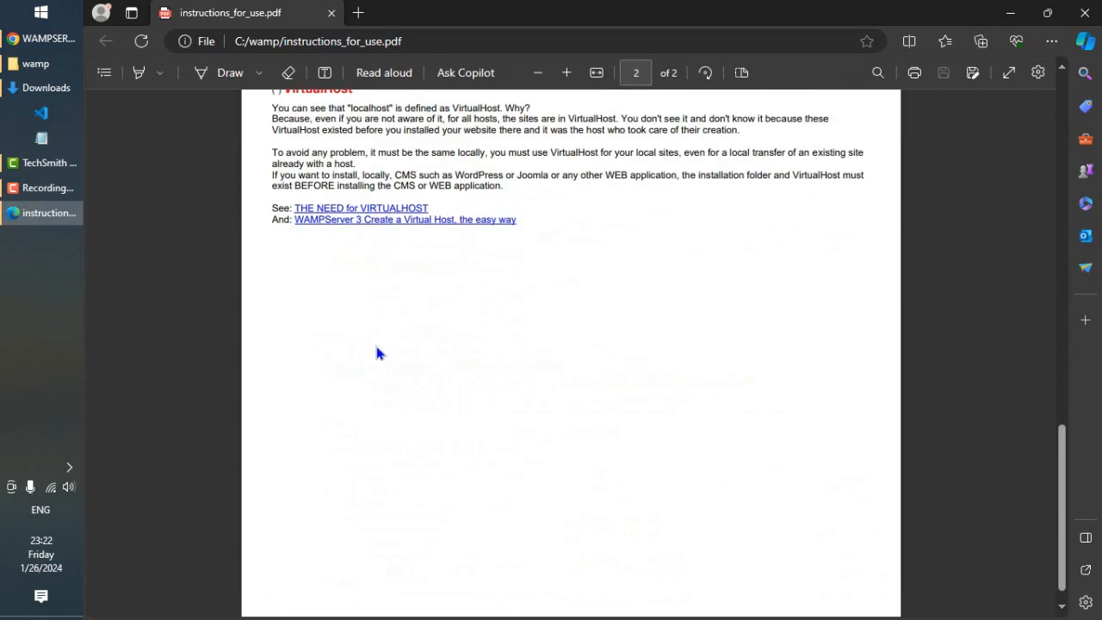
pyautogui.click(332, 13)
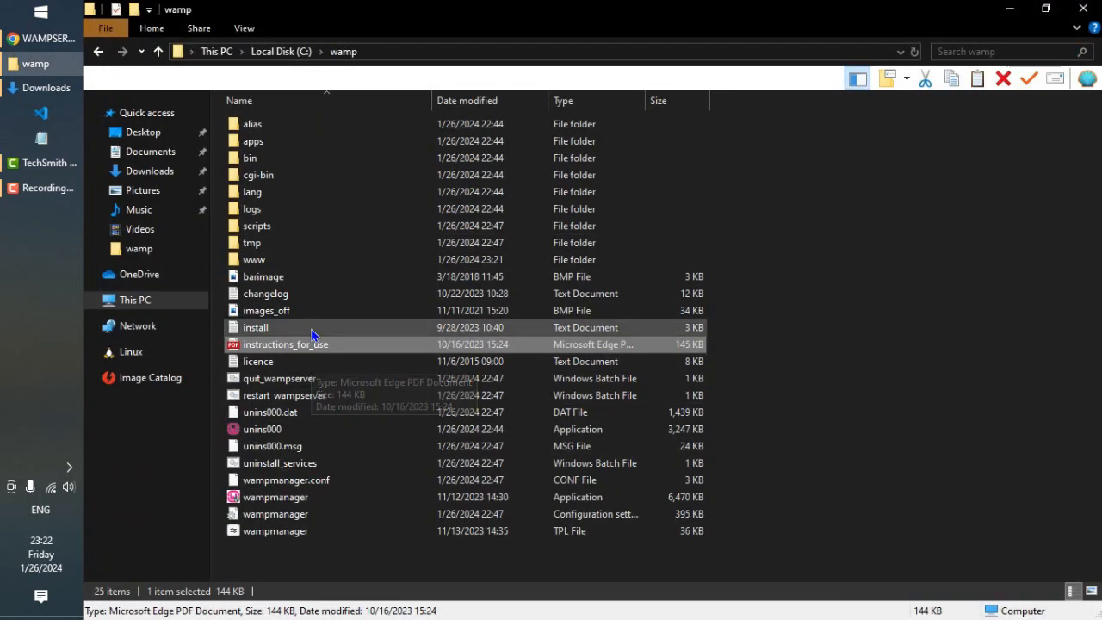
# Open the install text file from the wamp folder, read the installation notes, and close it.
pyautogui.doubleClick(312, 328)
pyautogui.moveTo(135, 116); pyautogui.dragTo(436, 362)
pyautogui.click(735, 334)
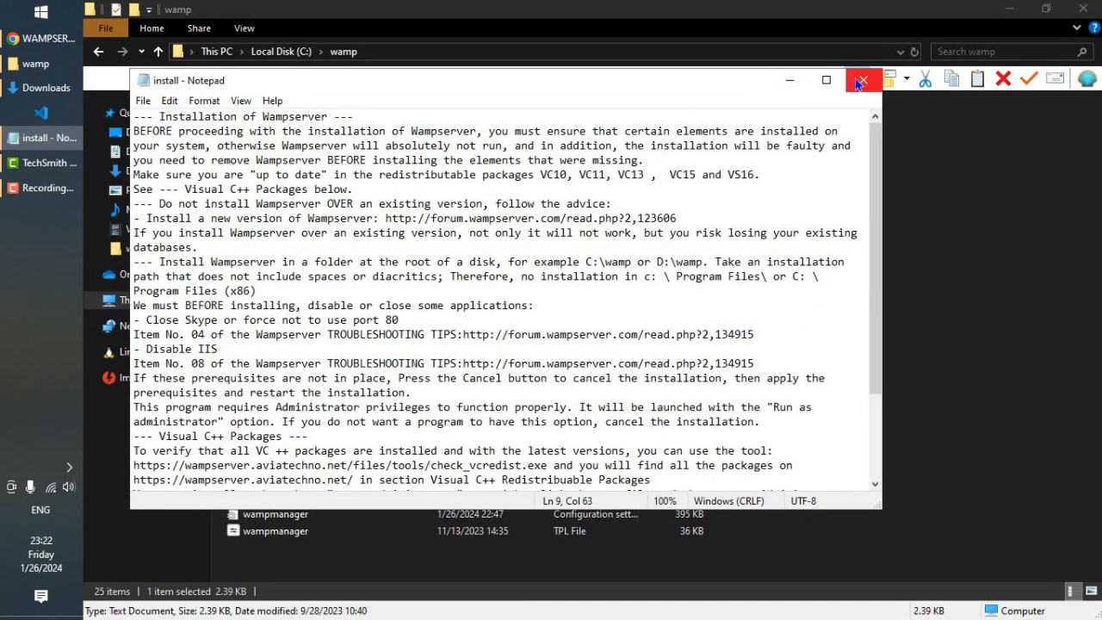
pyautogui.click(864, 80)
pyautogui.click(783, 299)
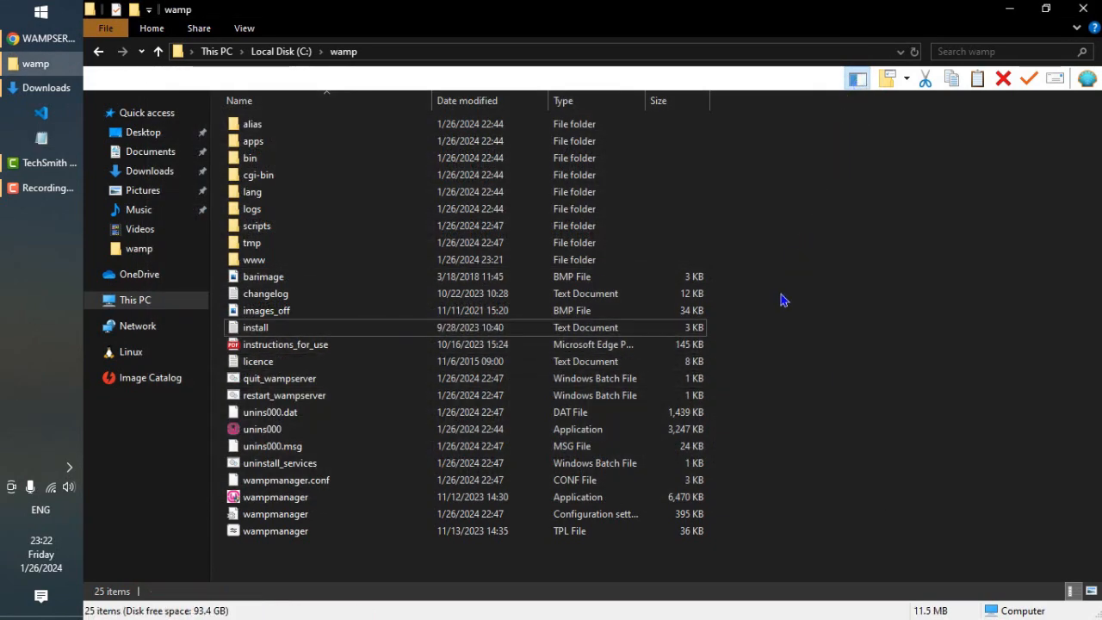
# Open the www folder inside wamp and examine its files, including index.php.
pyautogui.click(278, 268)
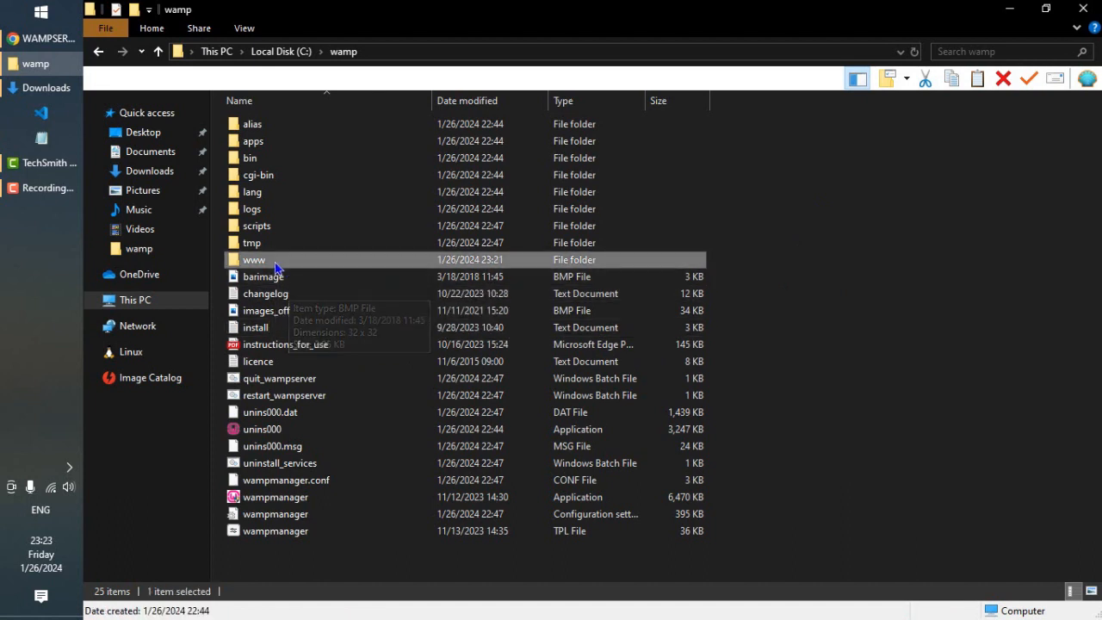
pyautogui.doubleClick(284, 263)
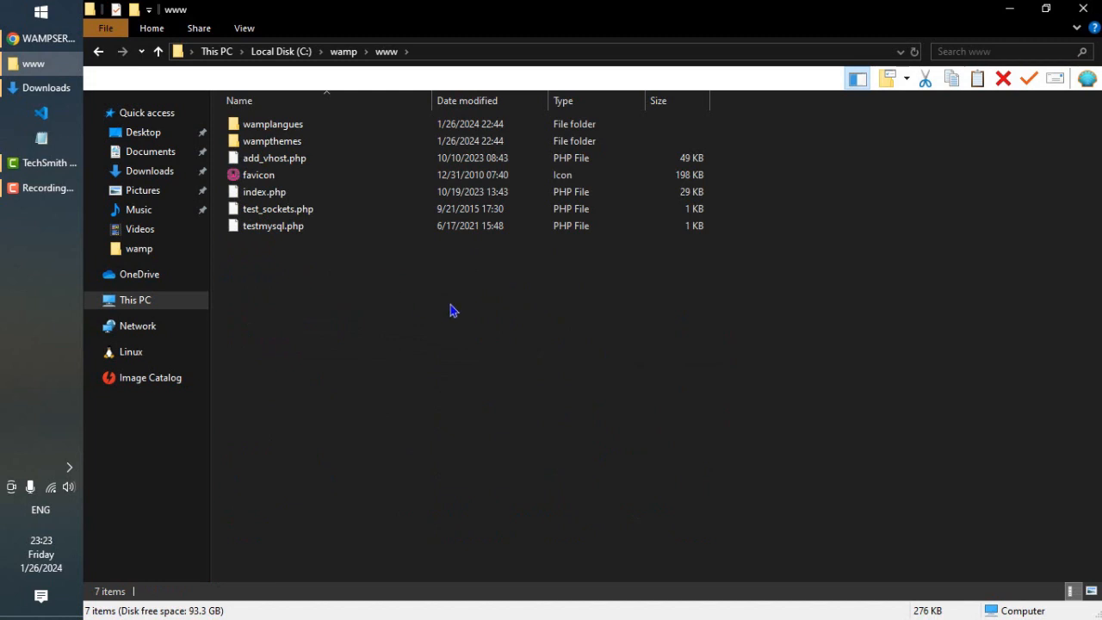
pyautogui.moveTo(484, 338); pyautogui.dragTo(256, 116)
pyautogui.click(269, 191)
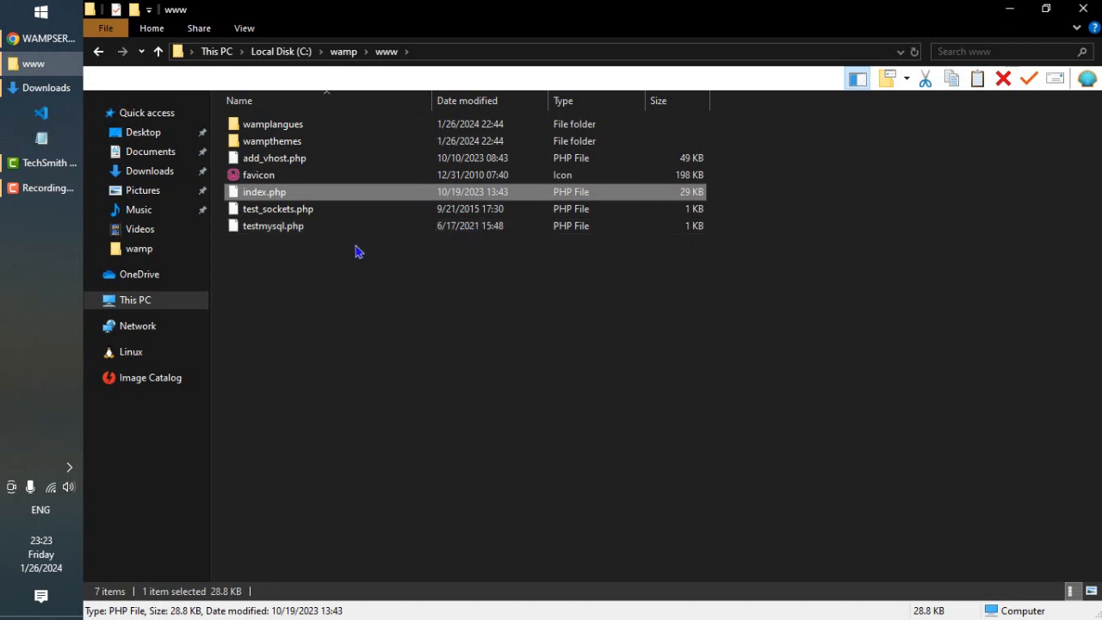
pyautogui.rightClick(310, 255)
pyautogui.click(341, 253)
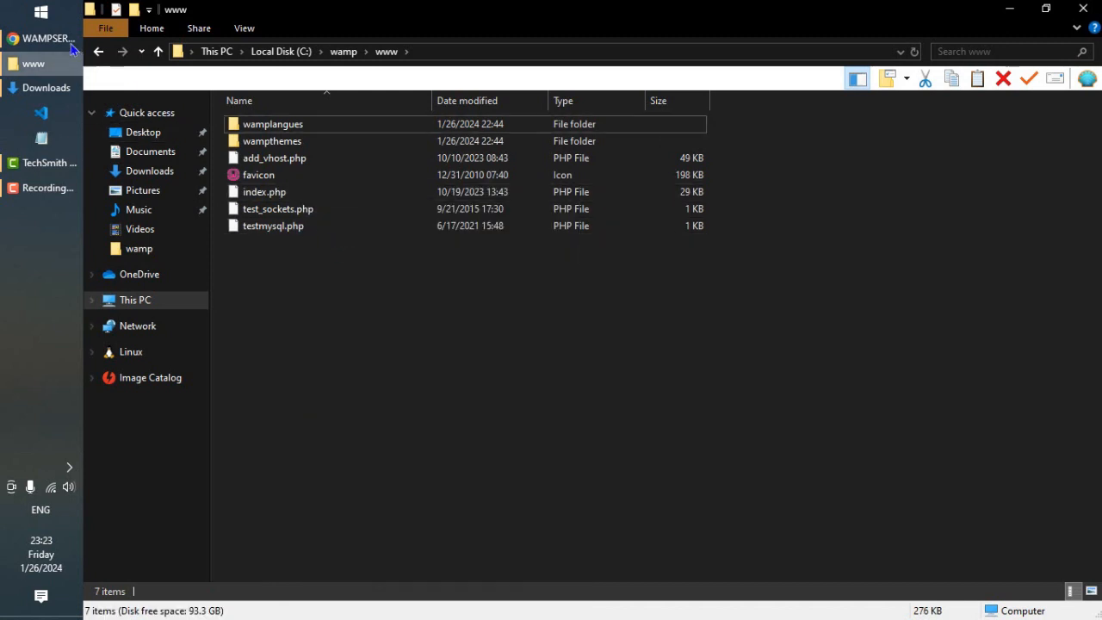
# Switch to Chrome and examine the localhost address and the Wampserver homepage served from the www folder.
pyautogui.click(43, 38)
pyautogui.click(267, 54)
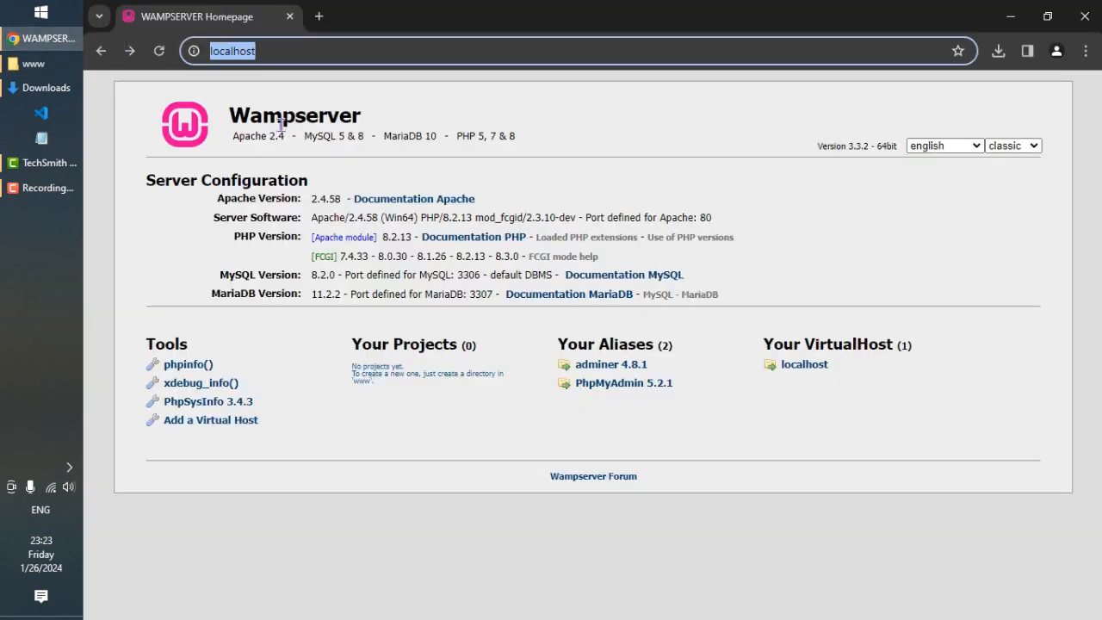
pyautogui.click(280, 125)
pyautogui.moveTo(725, 511); pyautogui.dragTo(168, 111)
pyautogui.click(158, 241)
# Return to the wamp folder in File Explorer and rename the www folder as "www - original".
pyautogui.click(38, 71)
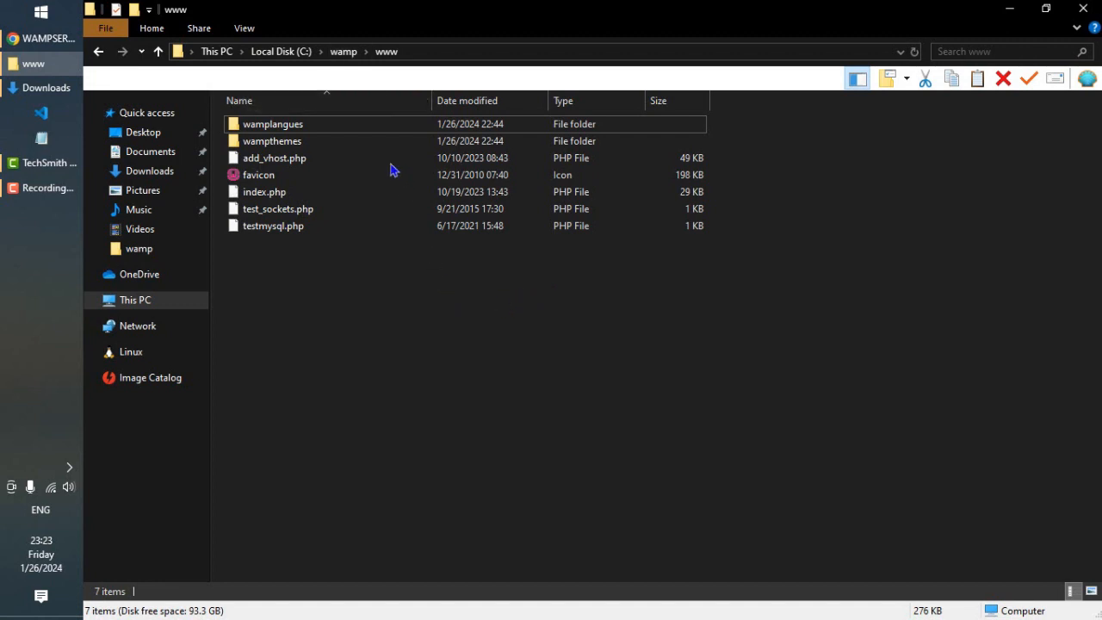
pyautogui.click(344, 51)
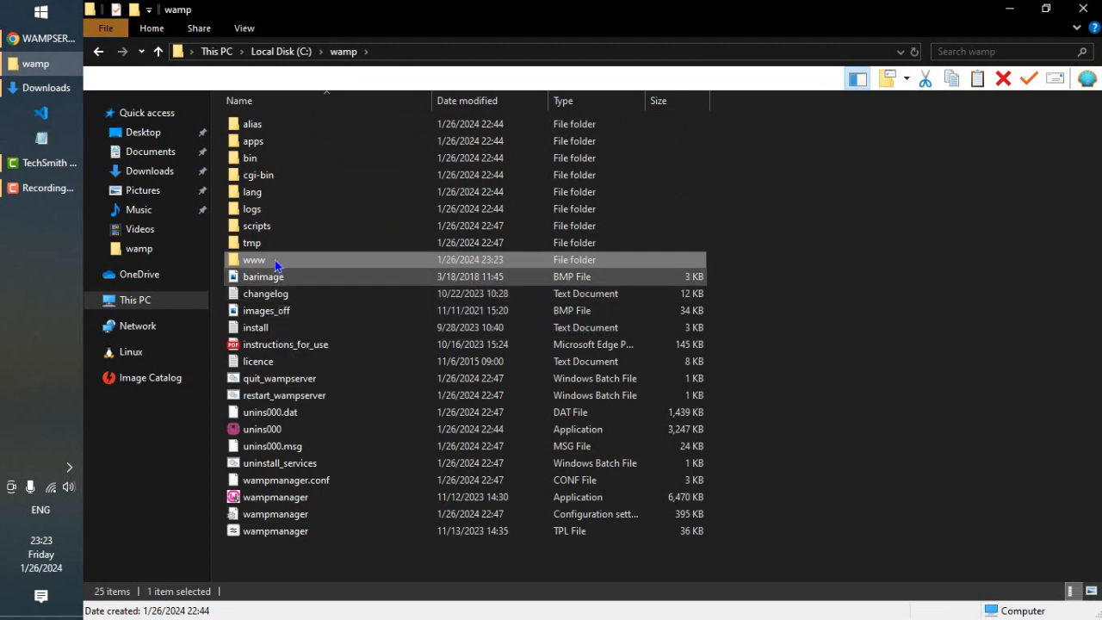
pyautogui.click(274, 261)
pyautogui.write('- original')
pyautogui.press('Return')
# Create a new folder named www inside the wamp folder, open it, and refresh its view.
pyautogui.click(782, 231)
pyautogui.rightClick(784, 233)
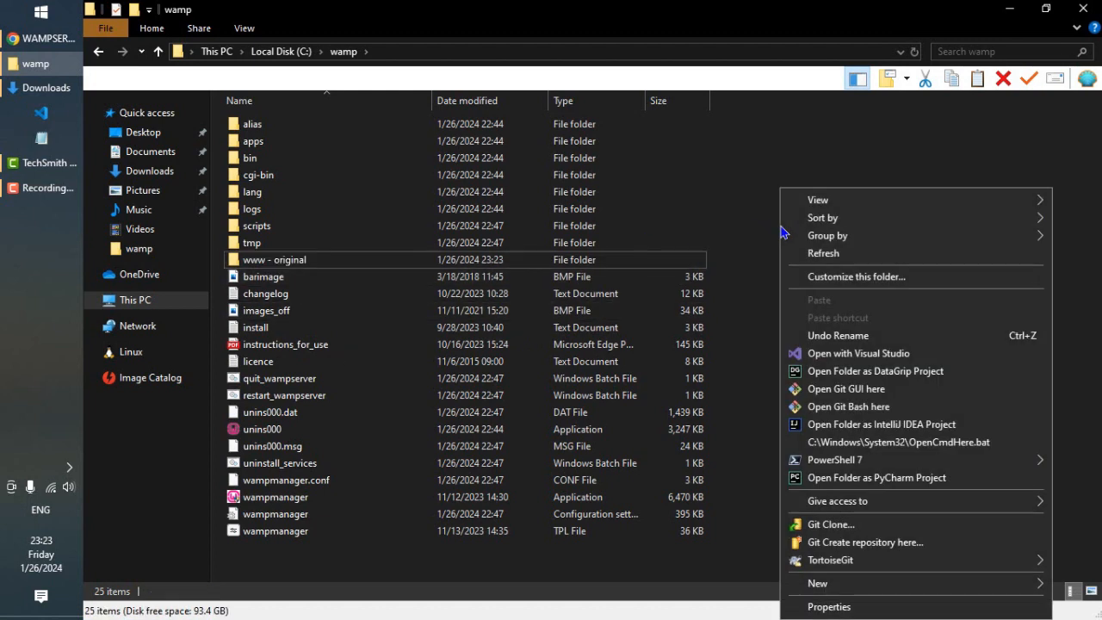
pyautogui.moveTo(866, 593)
pyautogui.click(643, 388)
pyautogui.write('www')
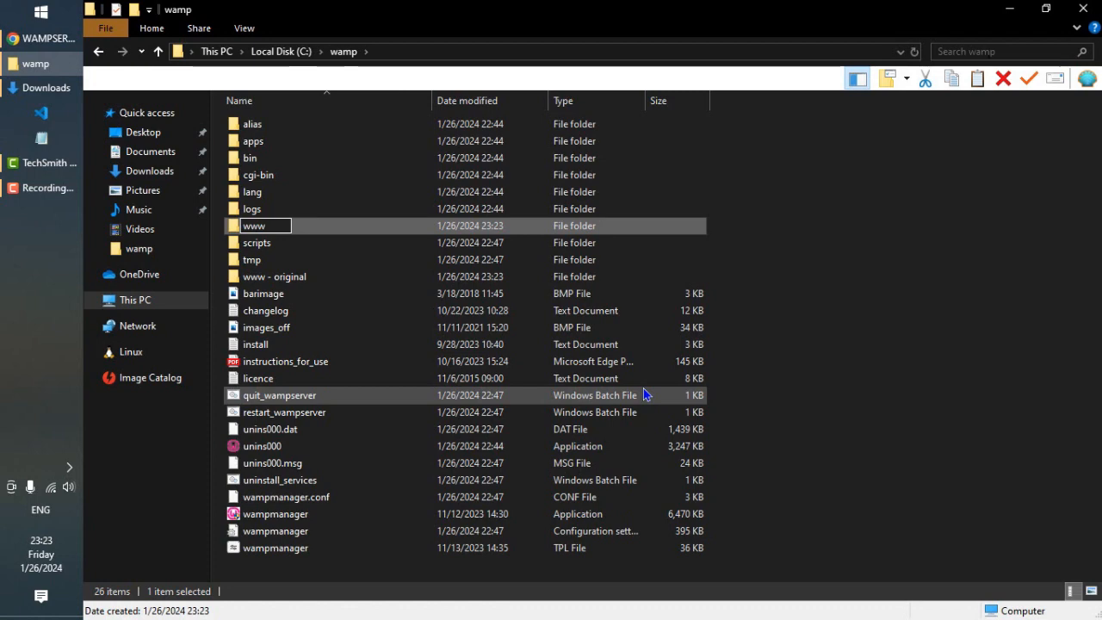
pyautogui.press('Return')
pyautogui.press('Return')
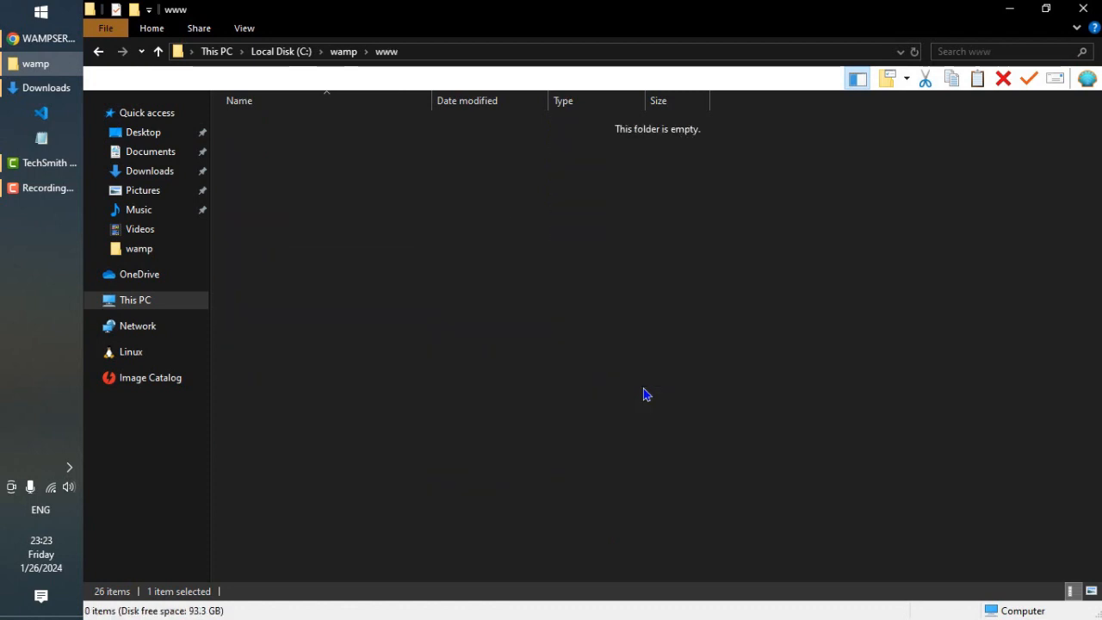
pyautogui.rightClick(239, 186)
pyautogui.click(274, 250)
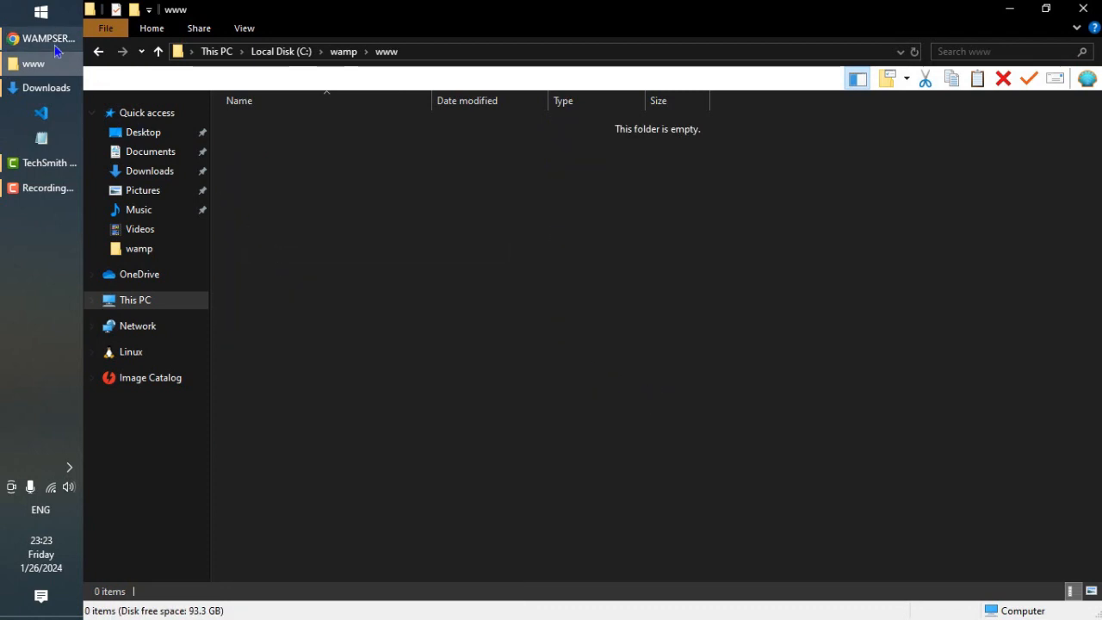
# Switch to Chrome, search the web for "processwire download" in a new tab, and open the ProcessWire core and modules download page.
pyautogui.hotkey('alt', 'Tab')
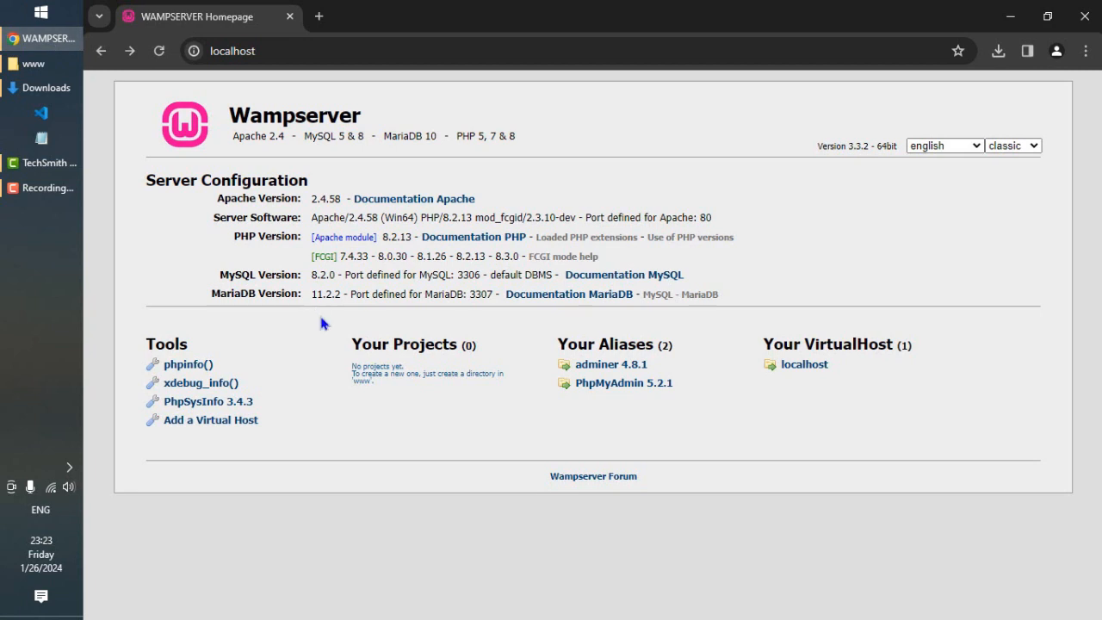
pyautogui.click(320, 18)
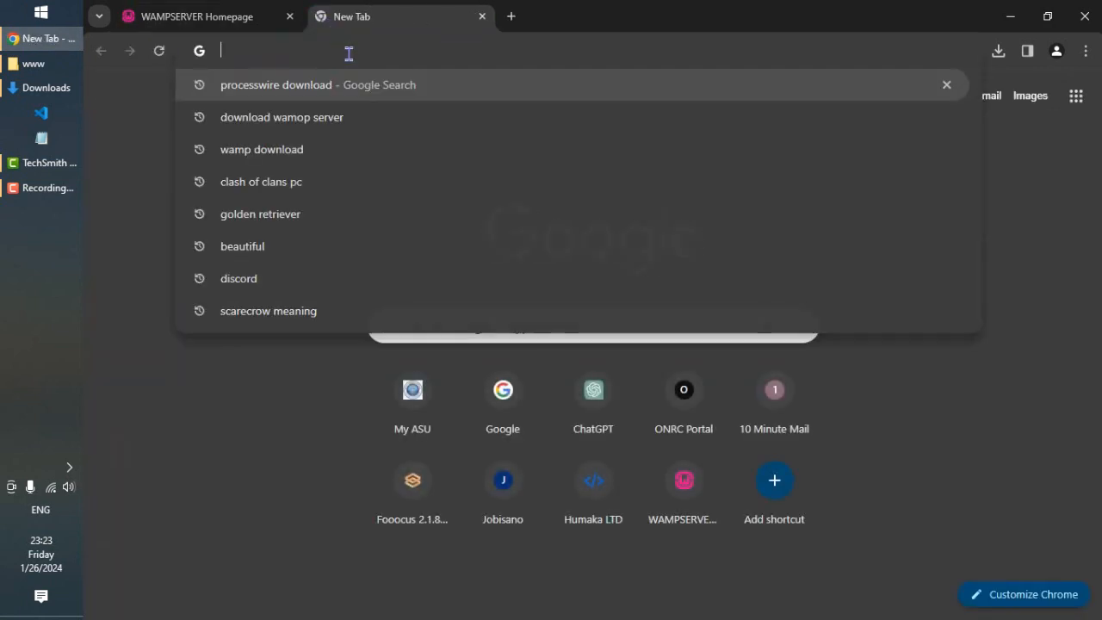
pyautogui.write('processwire download')
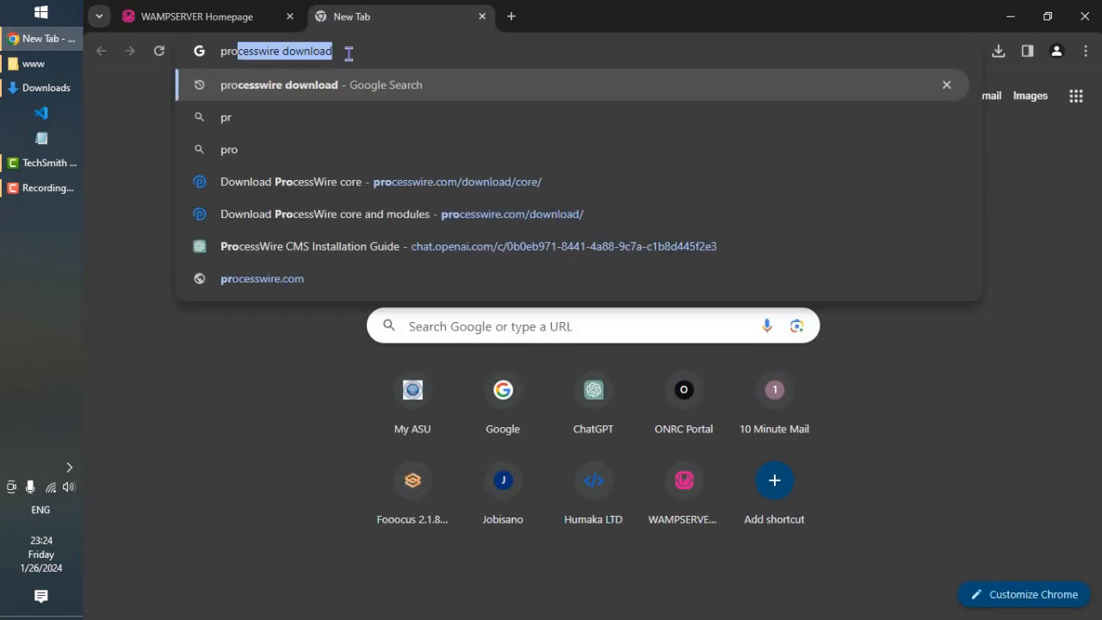
pyautogui.press('Return')
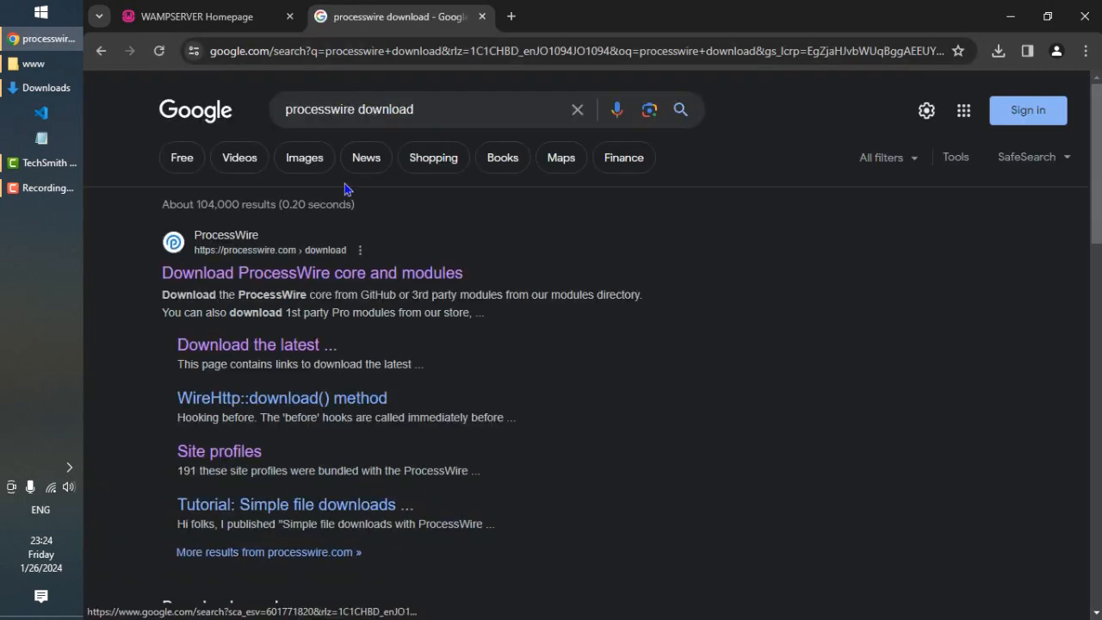
pyautogui.click(342, 273)
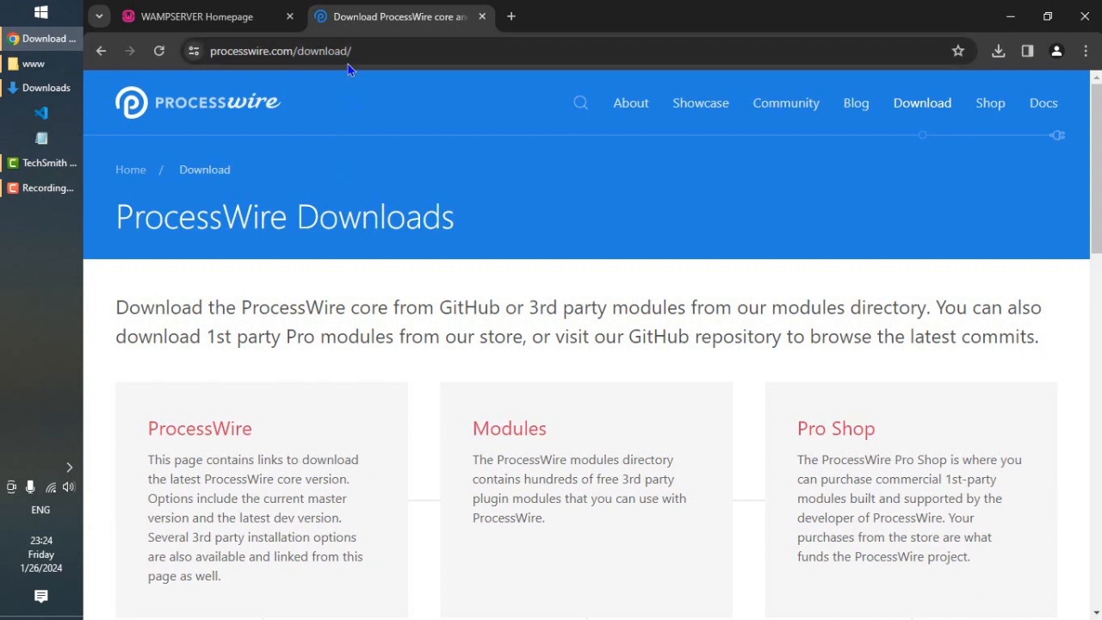
# Open the ProcessWire core versions page from the ProcessWire Downloads overview.
pyautogui.scroll(-1, 348, 64)
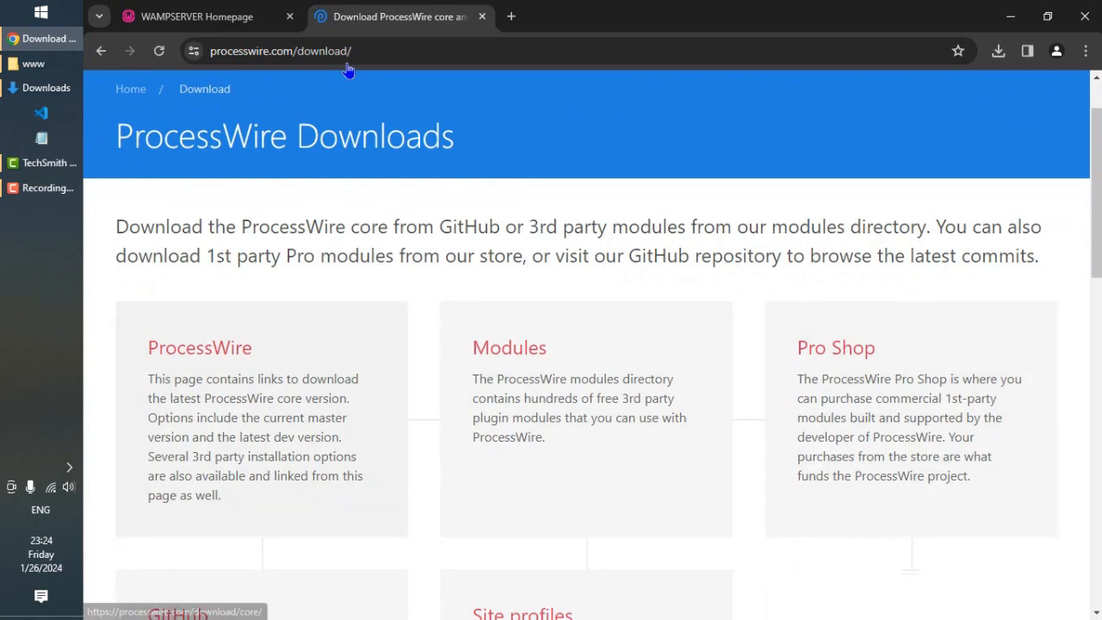
pyautogui.scroll(-2, 348, 67)
pyautogui.scroll(1, 348, 67)
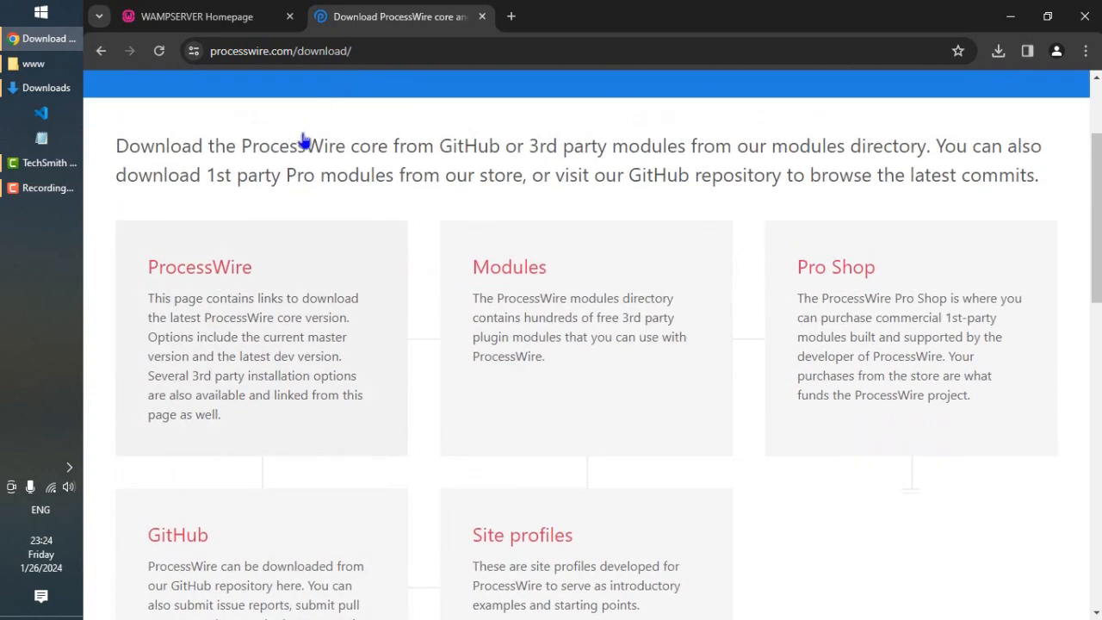
pyautogui.click(214, 282)
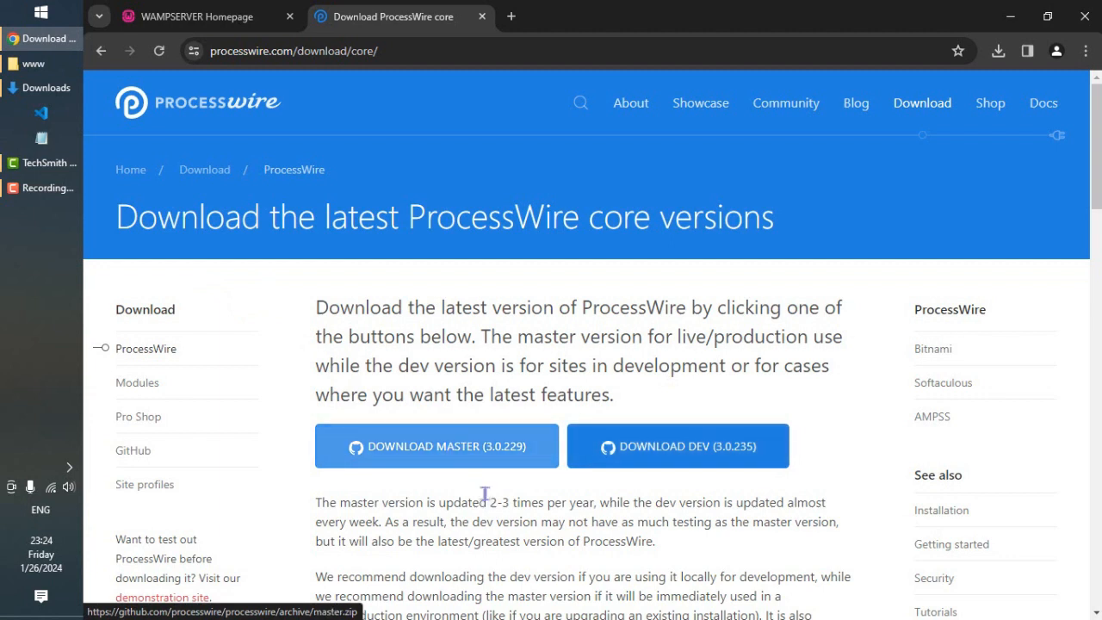
# Read how the master and dev versions differ, download the dev version 3.0.235, and close the ProcessWire page.
pyautogui.moveTo(487, 499); pyautogui.dragTo(595, 502)
pyautogui.click(660, 508)
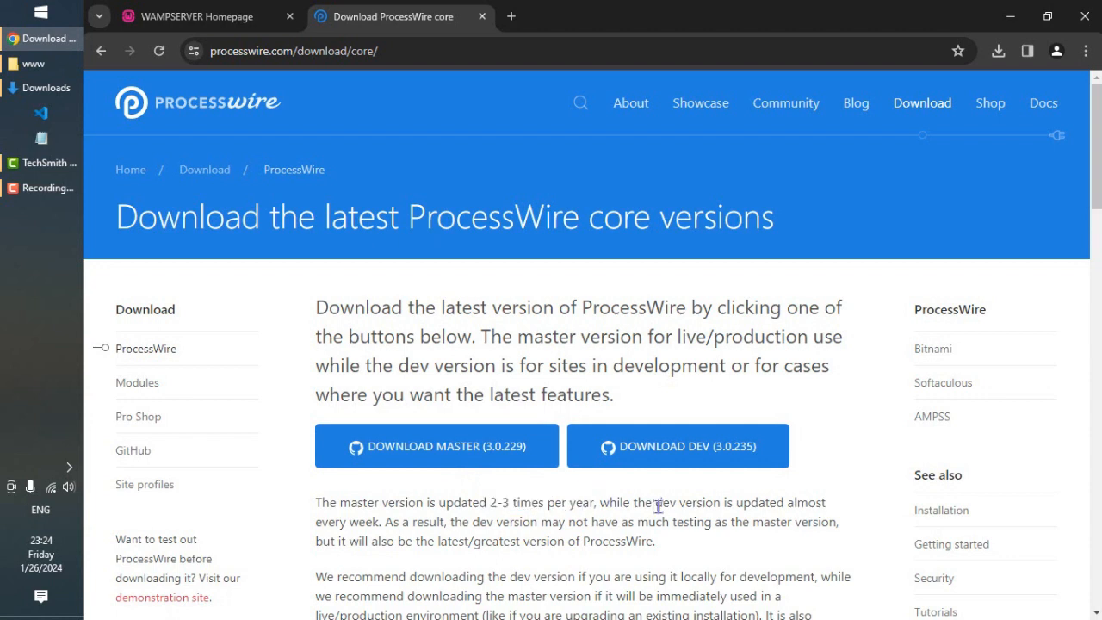
pyautogui.moveTo(315, 523); pyautogui.dragTo(381, 524)
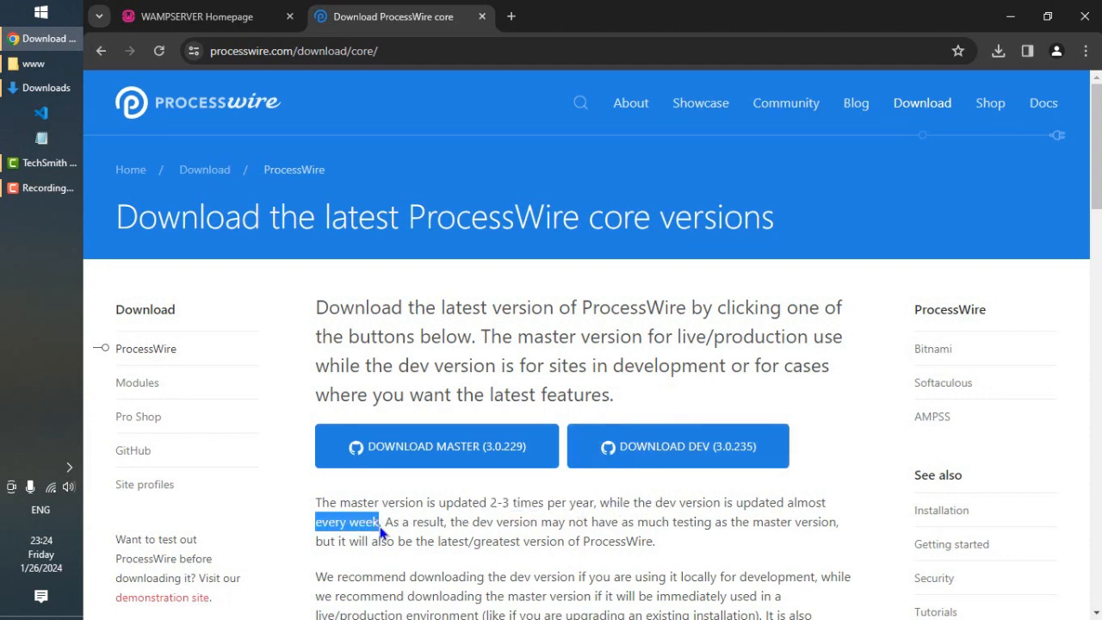
pyautogui.scroll(-1, 380, 532)
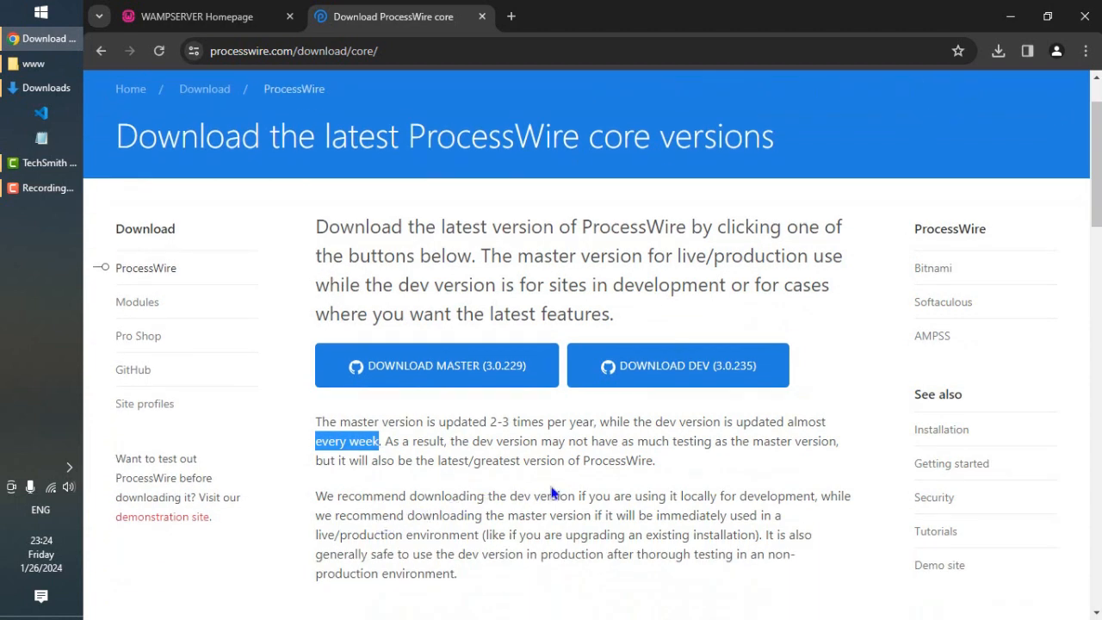
pyautogui.moveTo(470, 461); pyautogui.dragTo(647, 462)
pyautogui.click(657, 474)
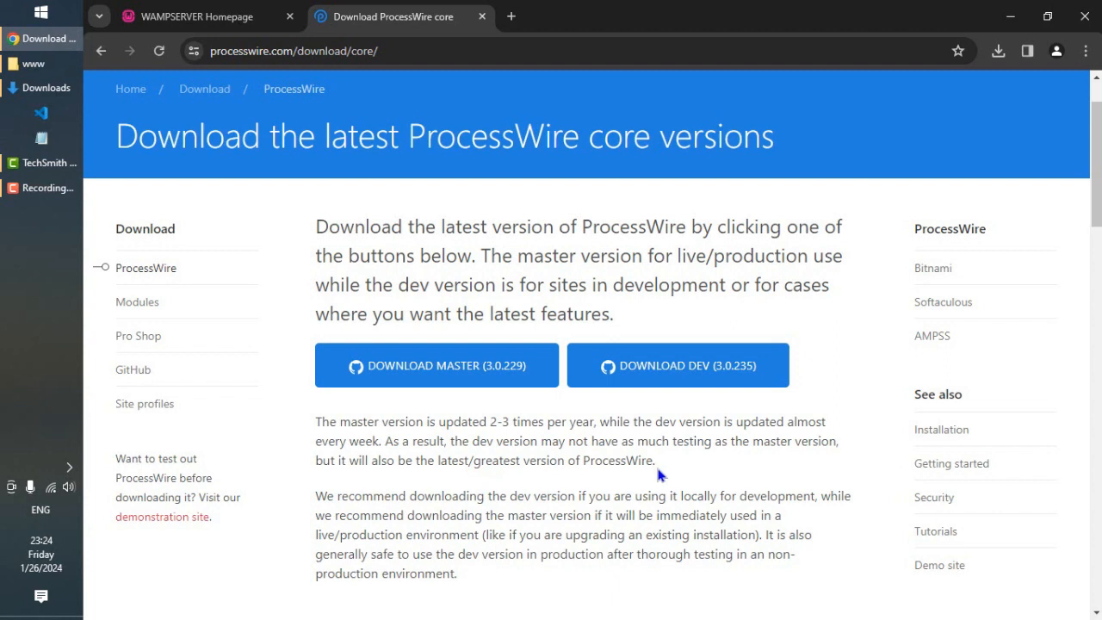
pyautogui.click(693, 366)
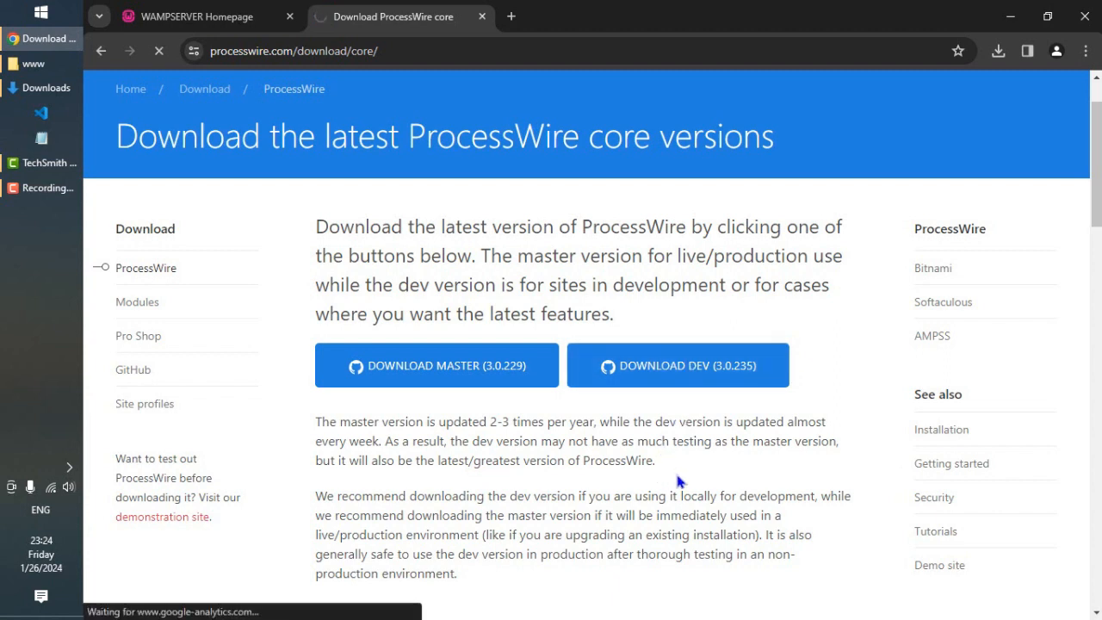
pyautogui.click(483, 17)
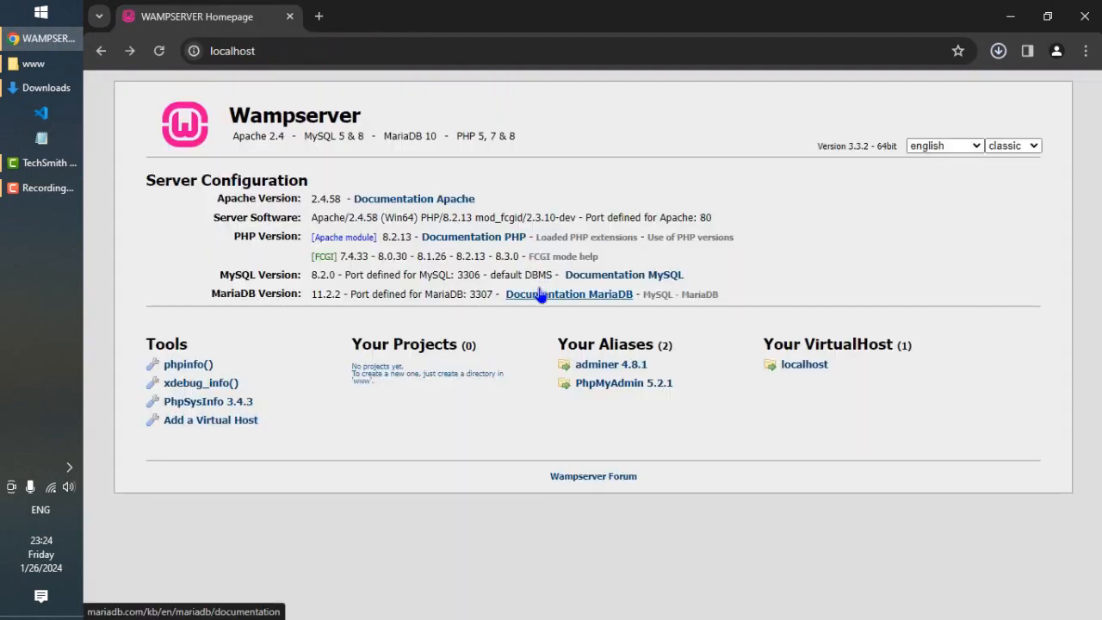
# Check the browser's download list, open processwire-dev.zip from the Downloads folder, and enter its processwire-dev folder.
pyautogui.hotkey('ctrl', 'j')
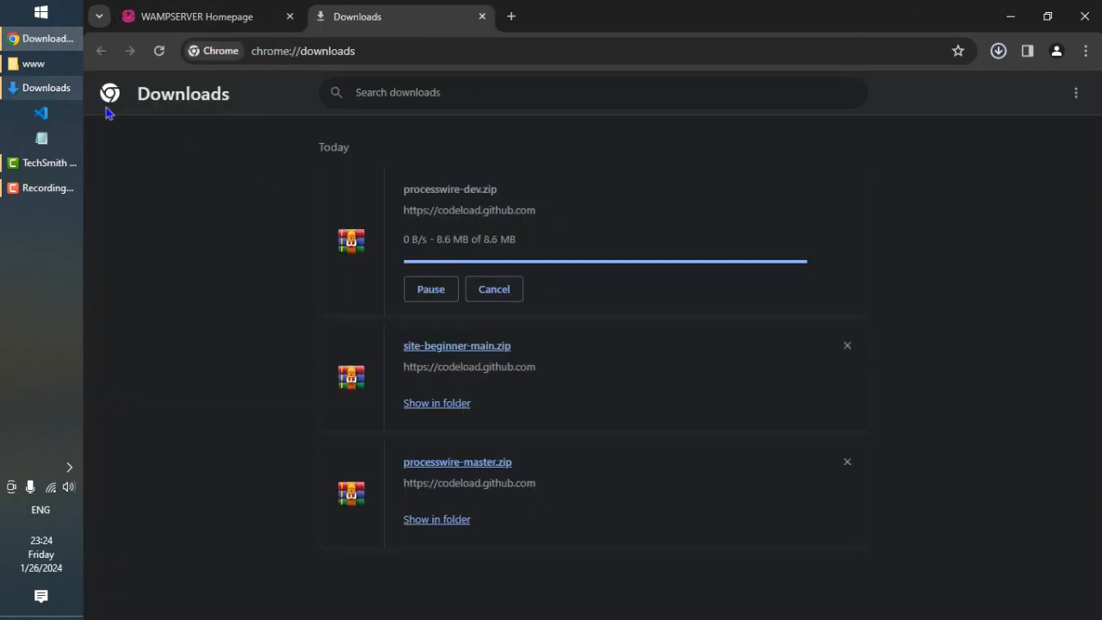
pyautogui.click(54, 89)
pyautogui.rightClick(308, 265)
pyautogui.click(338, 261)
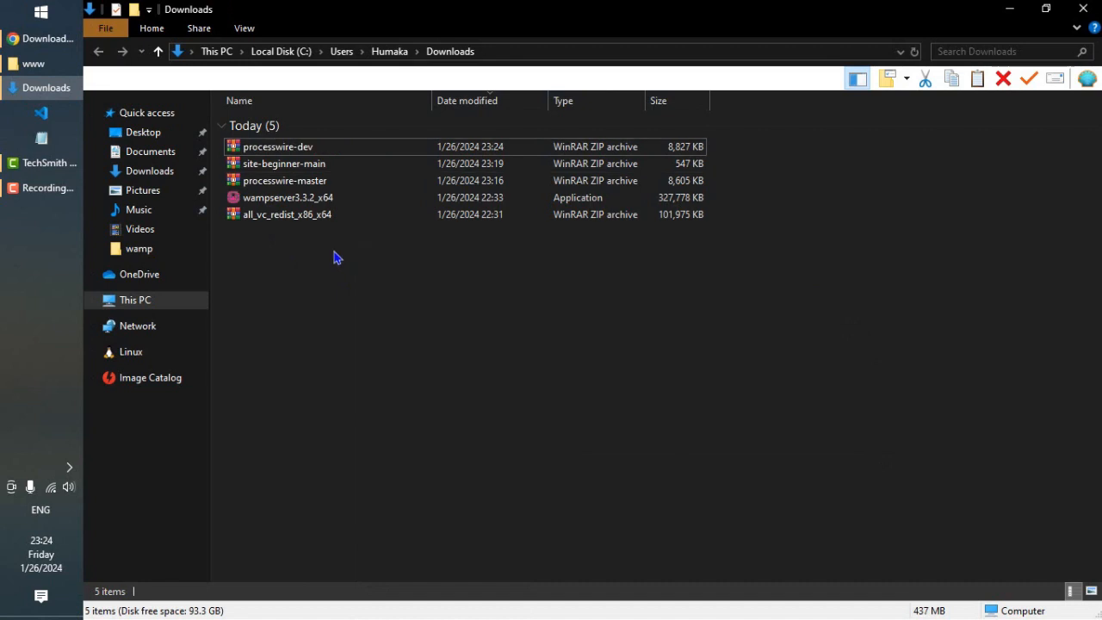
pyautogui.doubleClick(268, 148)
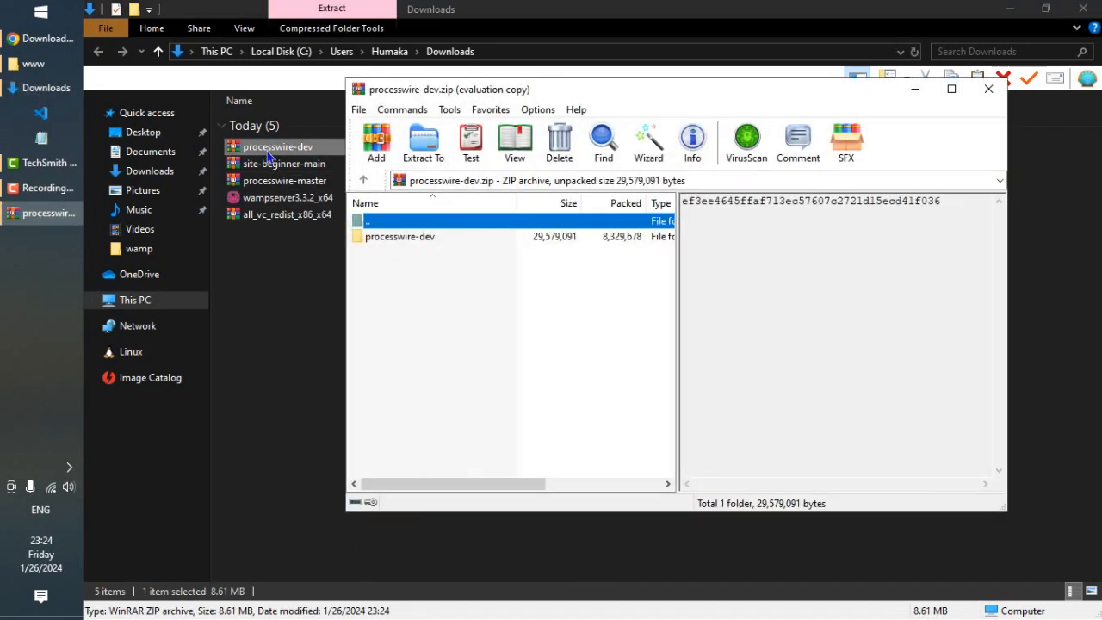
pyautogui.doubleClick(405, 238)
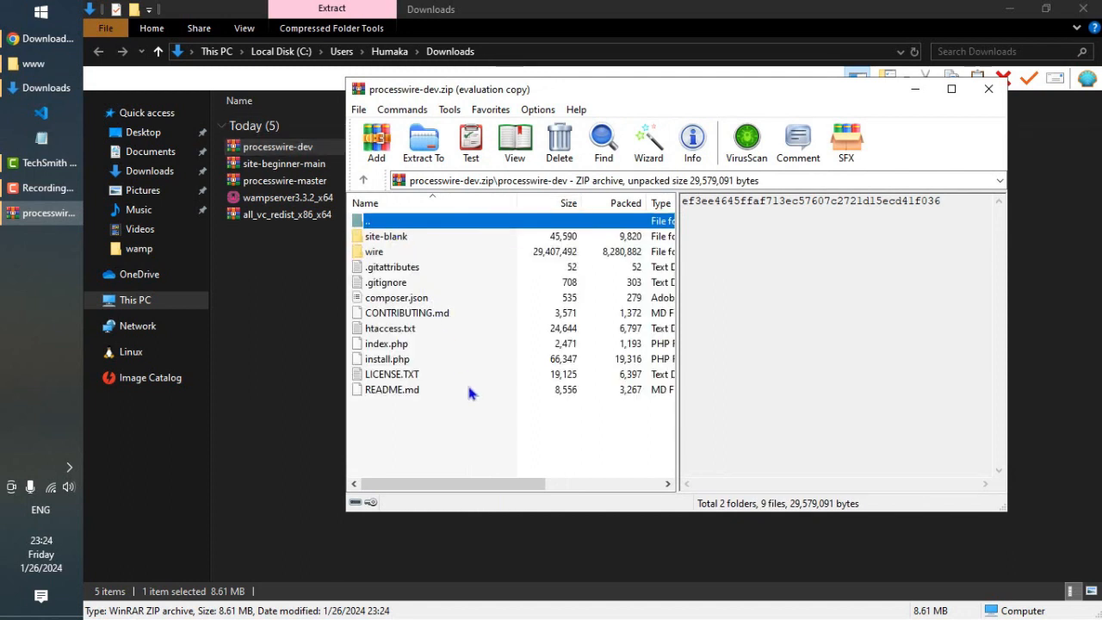
# Extract all contents of the archive's processwire-dev folder into the empty www folder and close the archive.
pyautogui.moveTo(493, 444); pyautogui.dragTo(372, 228)
pyautogui.click(33, 64)
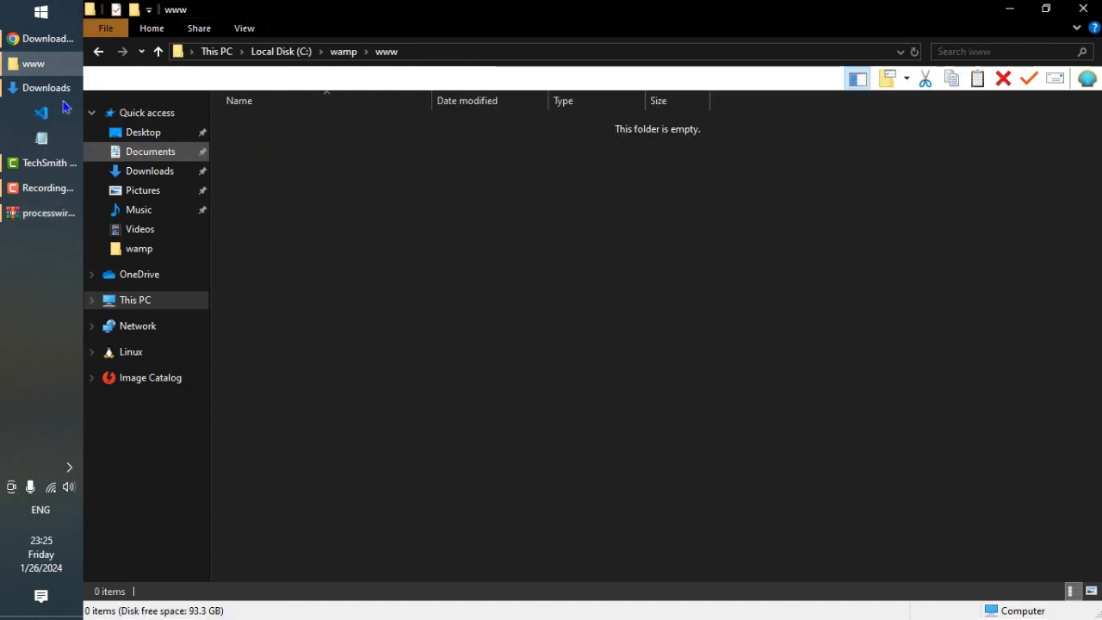
pyautogui.click(48, 213)
pyautogui.moveTo(415, 274); pyautogui.dragTo(284, 215)
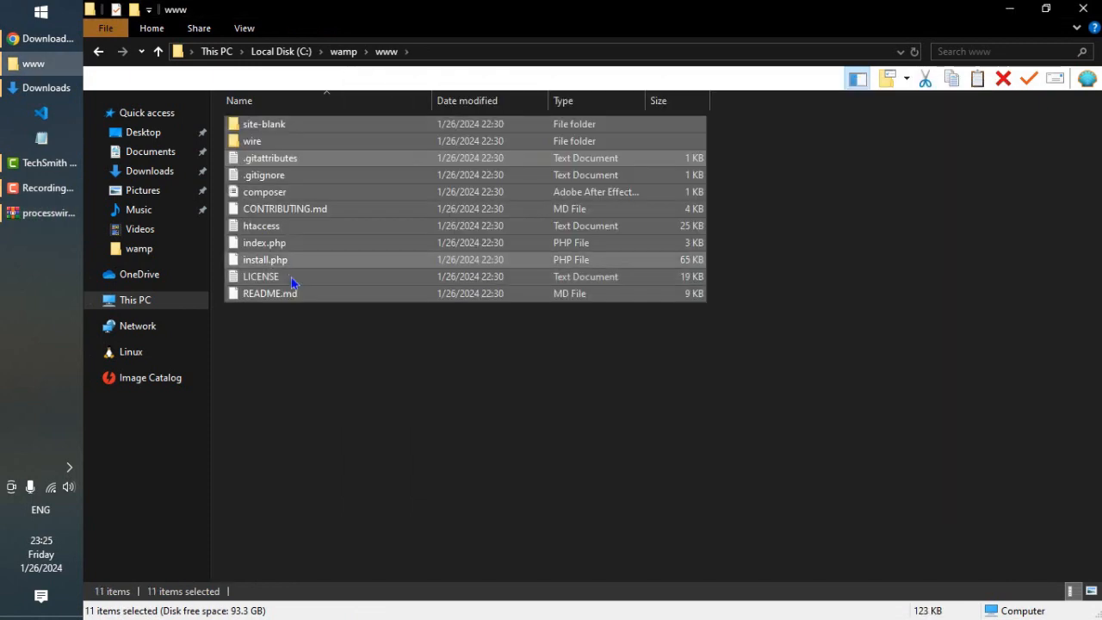
pyautogui.rightClick(349, 315)
pyautogui.click(379, 251)
pyautogui.click(48, 213)
pyautogui.click(989, 89)
# Switch to Chrome, close the download list, and reload the localhost page.
pyautogui.click(47, 38)
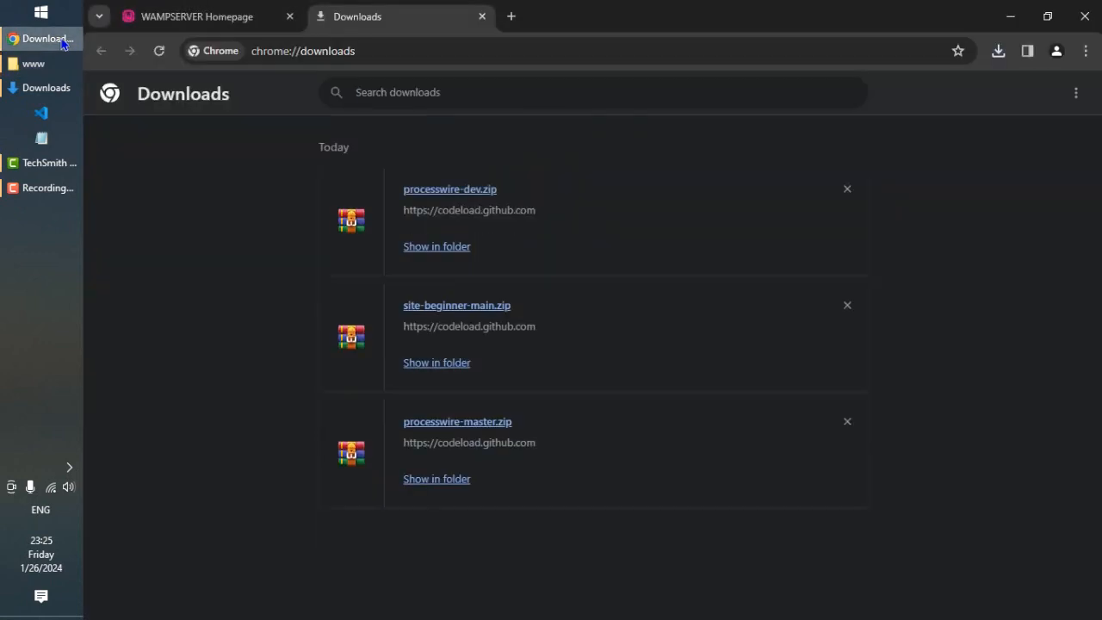
pyautogui.click(483, 16)
pyautogui.click(340, 47)
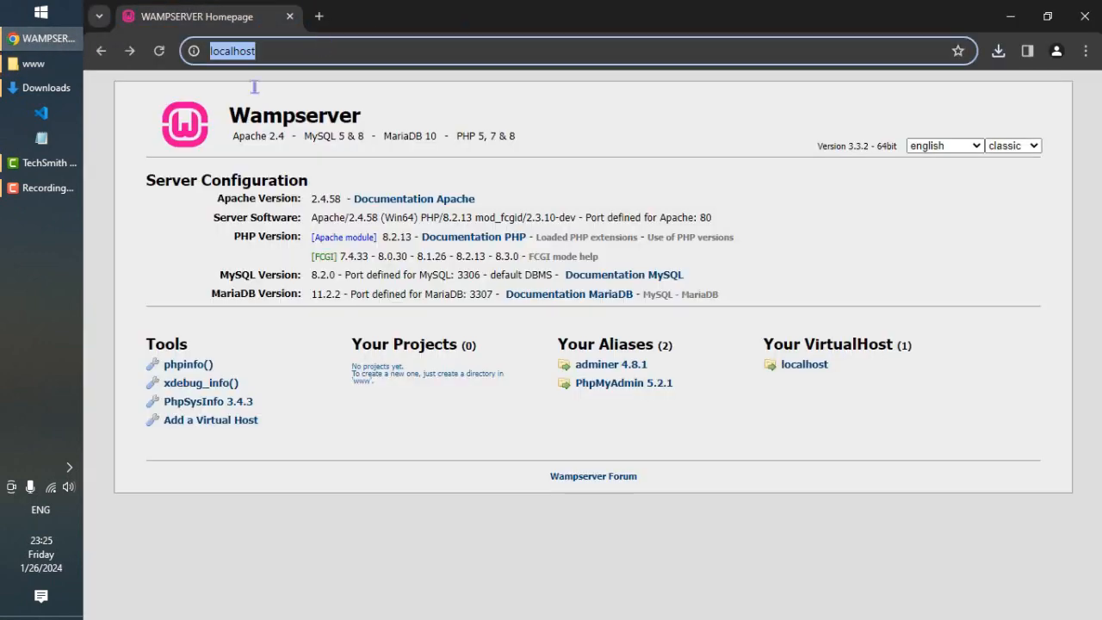
pyautogui.click(107, 182)
pyautogui.click(160, 51)
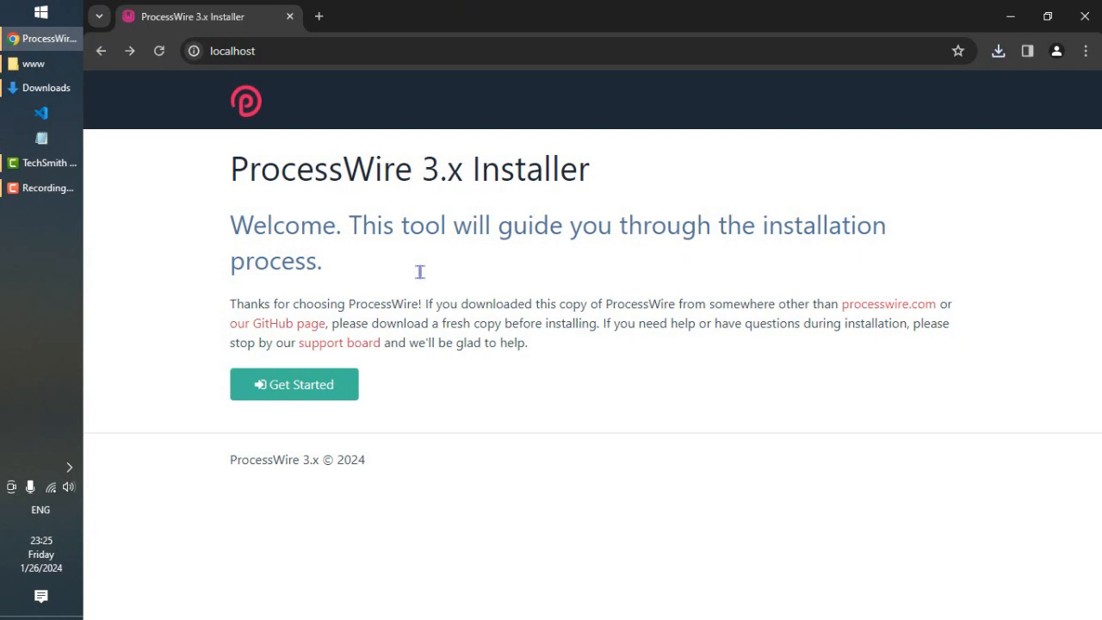
# Read the ProcessWire 3.x Installer welcome text and start the installation.
pyautogui.moveTo(545, 346); pyautogui.dragTo(618, 171)
pyautogui.click(204, 181)
pyautogui.click(618, 171)
pyautogui.click(332, 393)
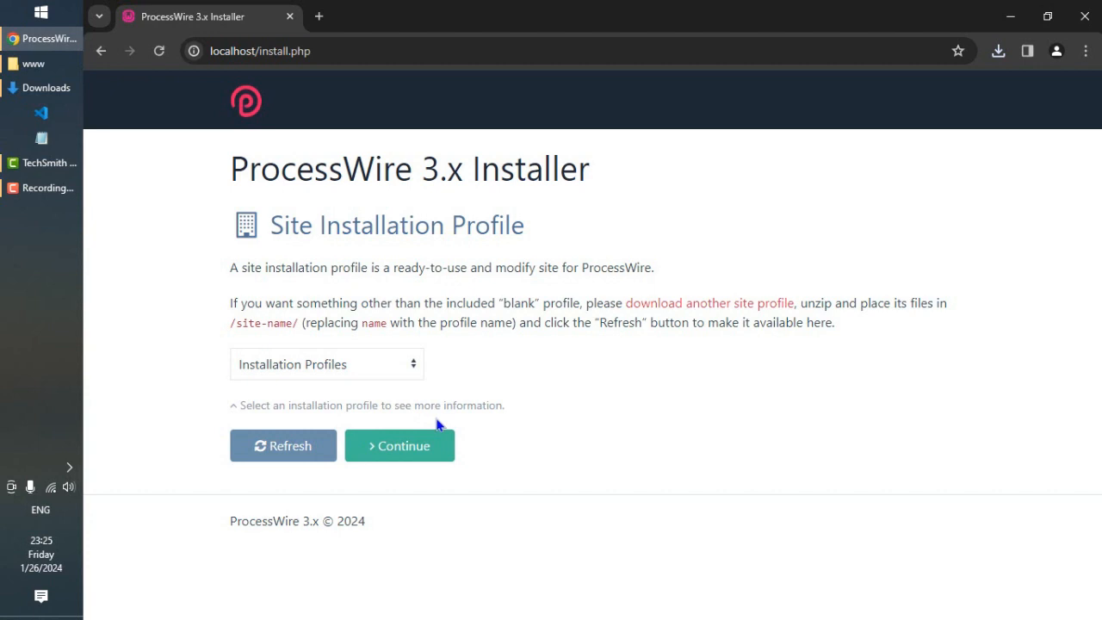
# Check the available installation profiles and open the "download another site profile" link in a new tab.
pyautogui.click(346, 367)
pyautogui.click(345, 368)
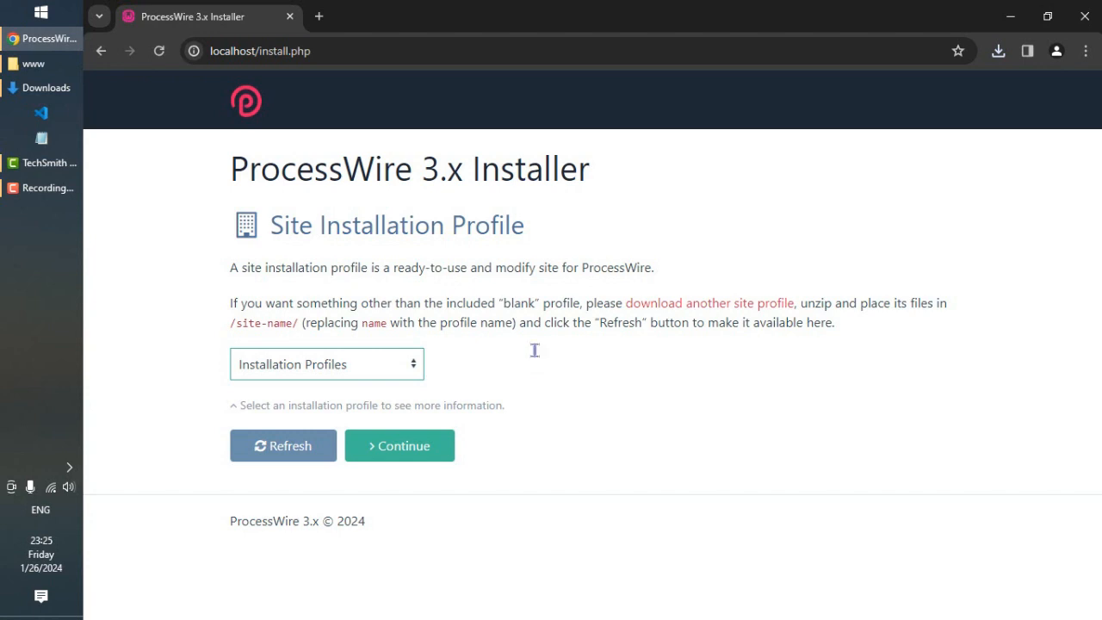
pyautogui.rightClick(694, 309)
pyautogui.click(721, 318)
# Select Blank as the site installation profile and review the profile choices.
pyautogui.click(365, 371)
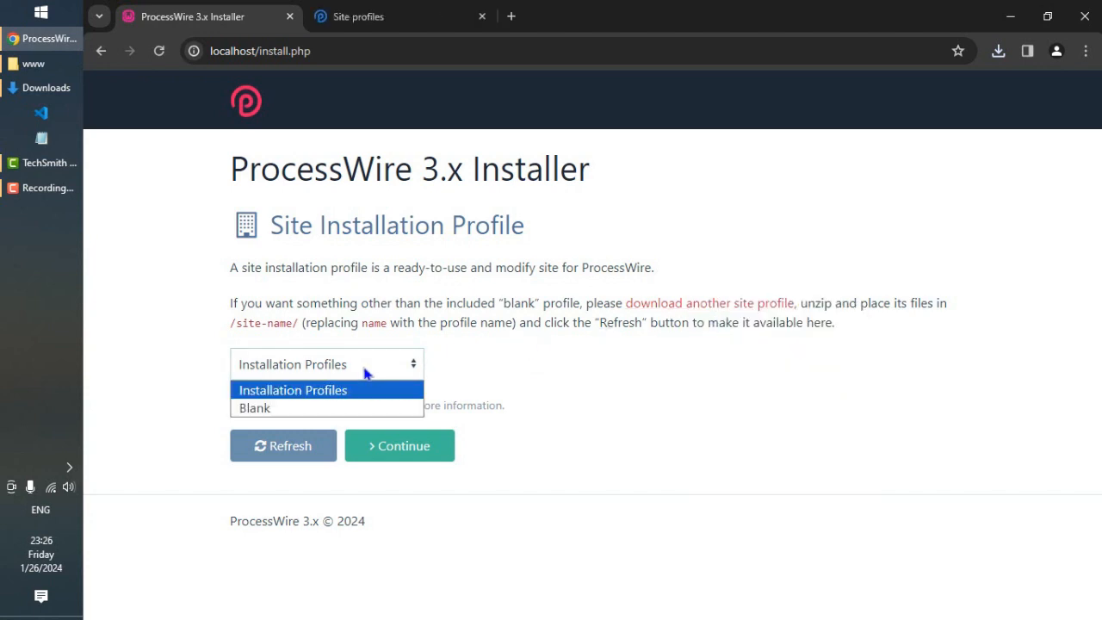
pyautogui.click(272, 412)
pyautogui.click(287, 366)
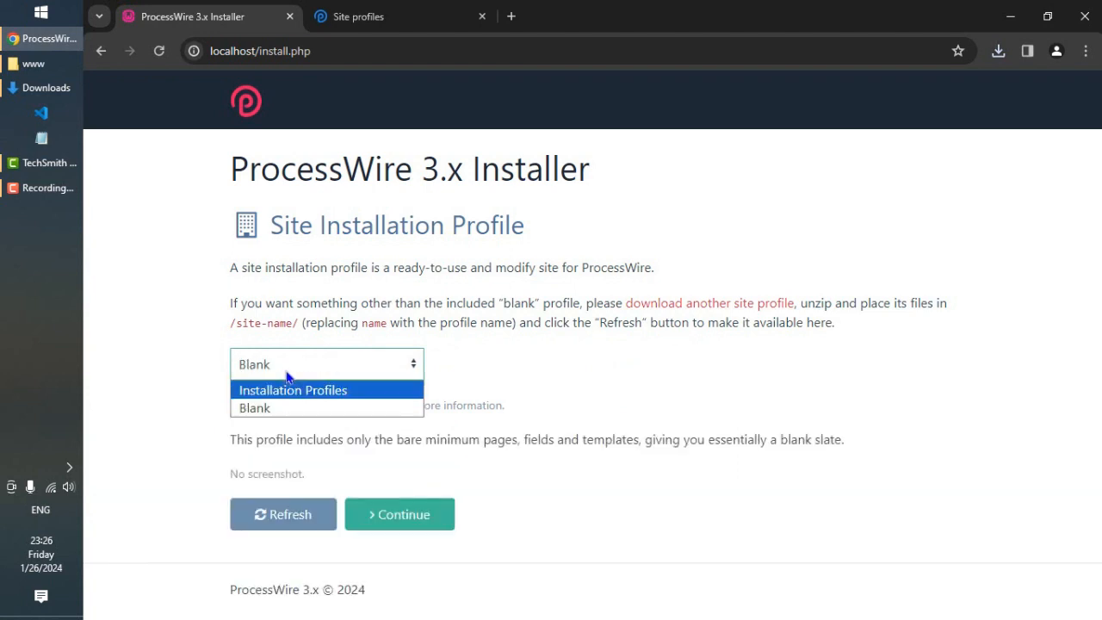
pyautogui.click(481, 383)
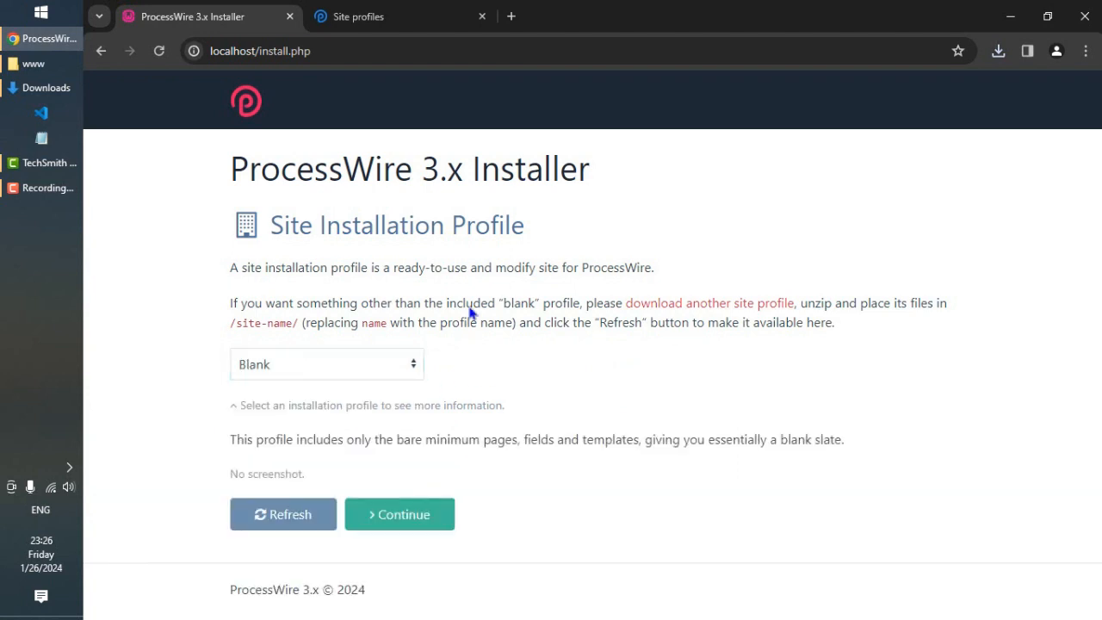
# Examine the standard site profiles on the ProcessWire site profiles page, including the Regular and Multi-language ones, and reread the installer's profile instructions.
pyautogui.click(423, 9)
pyautogui.scroll(-3, 423, 8)
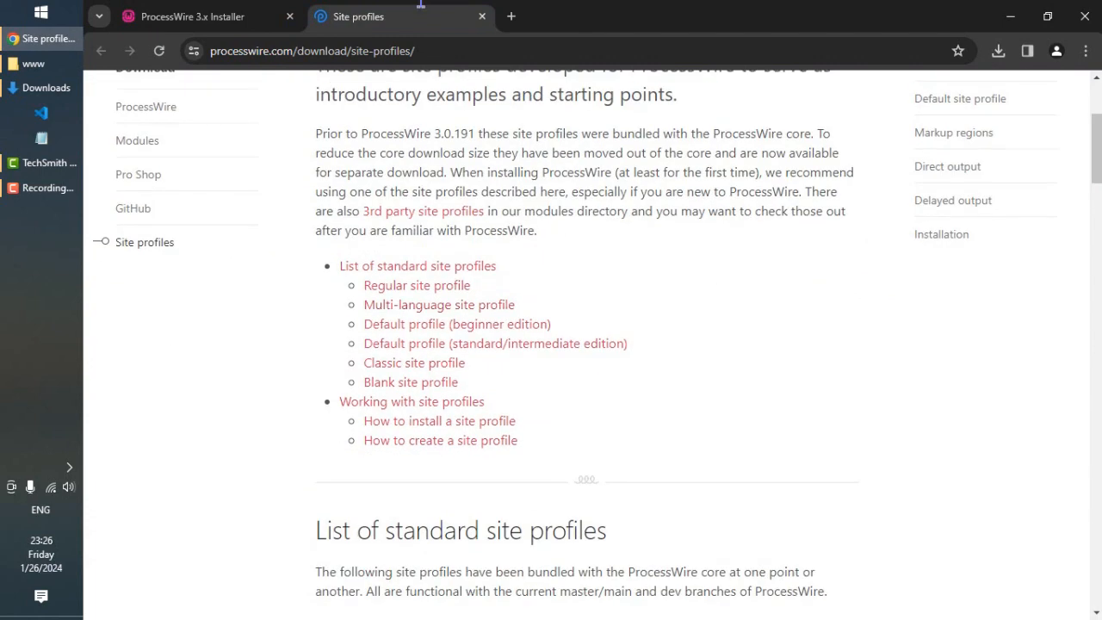
pyautogui.click(253, 8)
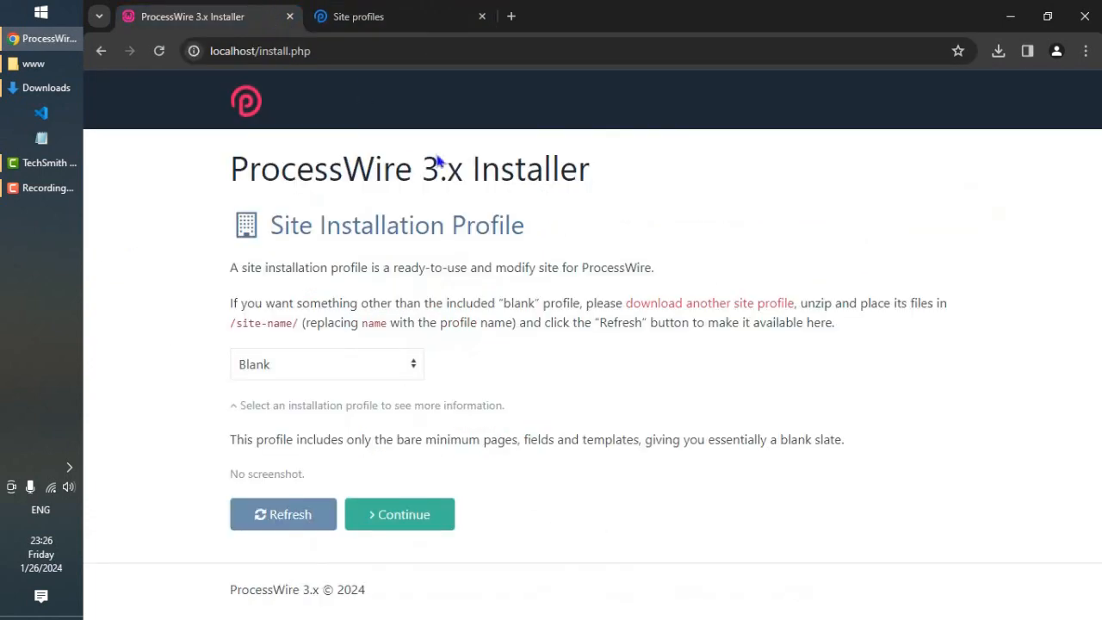
pyautogui.moveTo(623, 313); pyautogui.dragTo(802, 308)
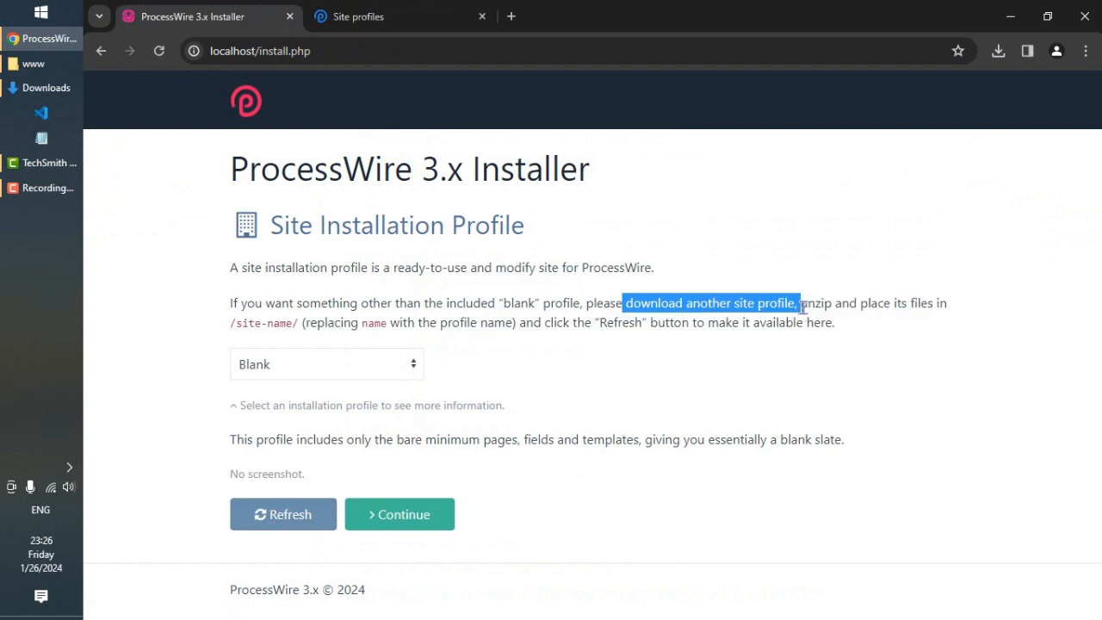
pyautogui.click(799, 343)
pyautogui.click(419, 10)
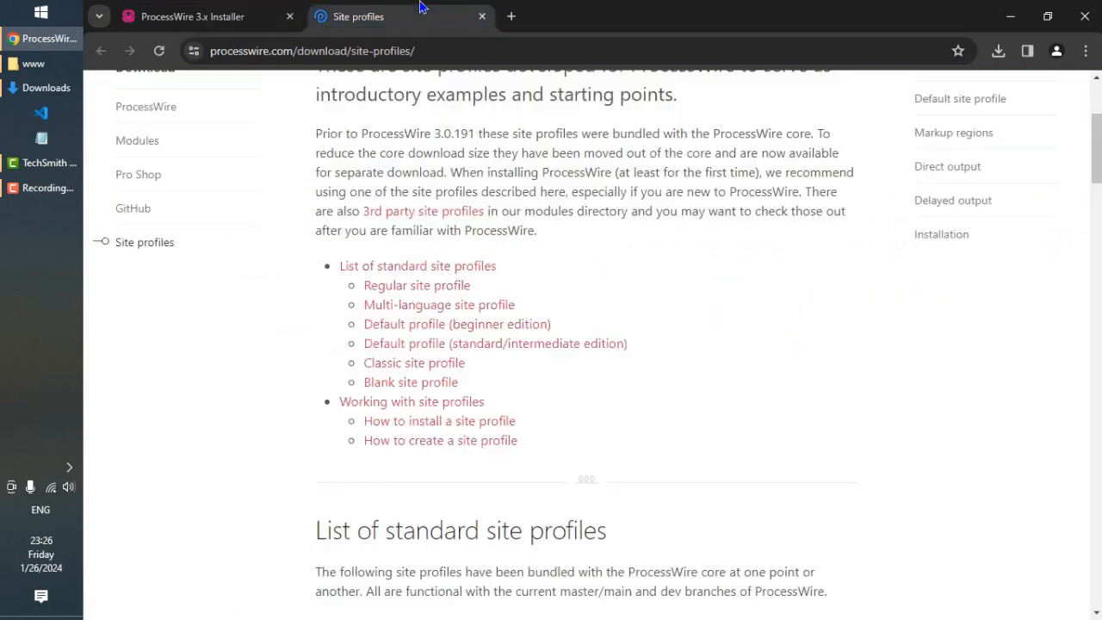
pyautogui.scroll(-5, 576, 244)
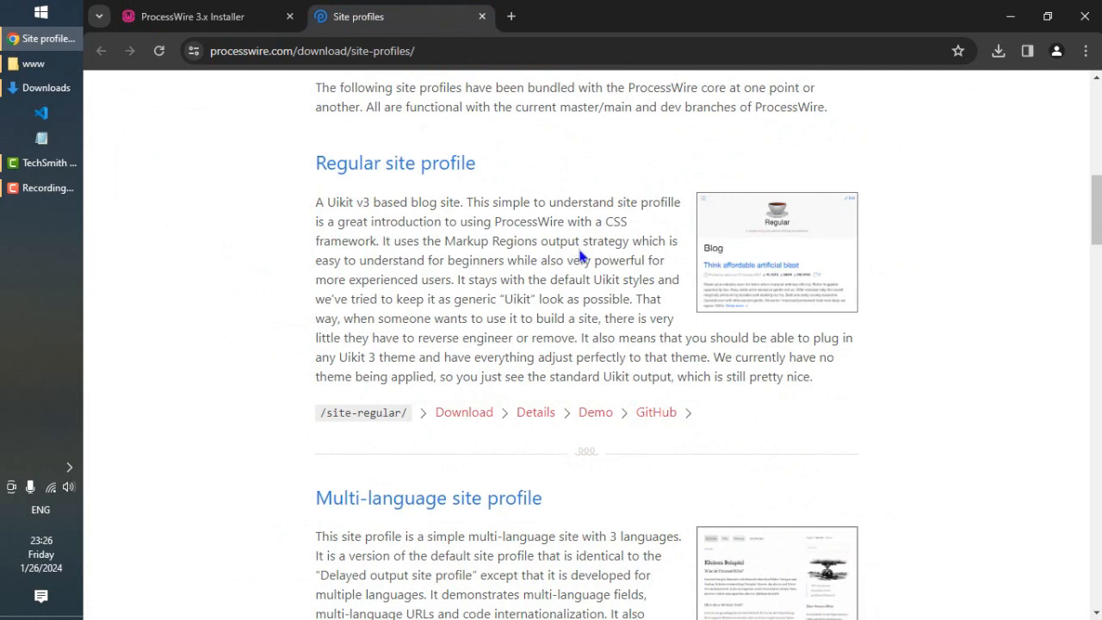
pyautogui.moveTo(315, 163); pyautogui.dragTo(495, 166)
pyautogui.scroll(-6, 497, 167)
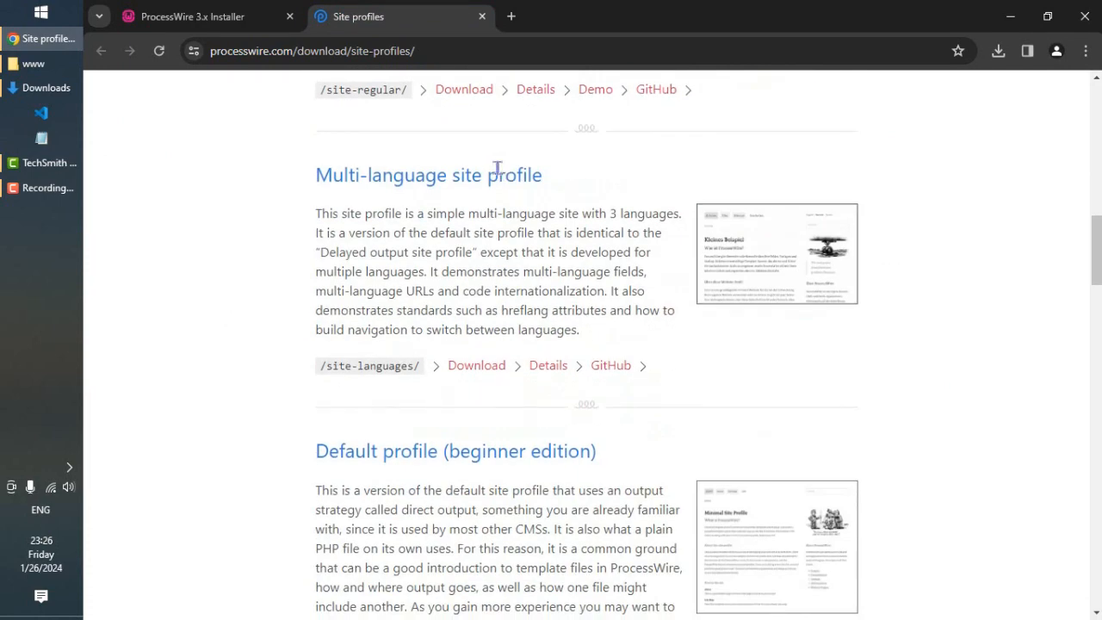
pyautogui.moveTo(315, 290); pyautogui.dragTo(609, 296)
pyautogui.scroll(6, 608, 297)
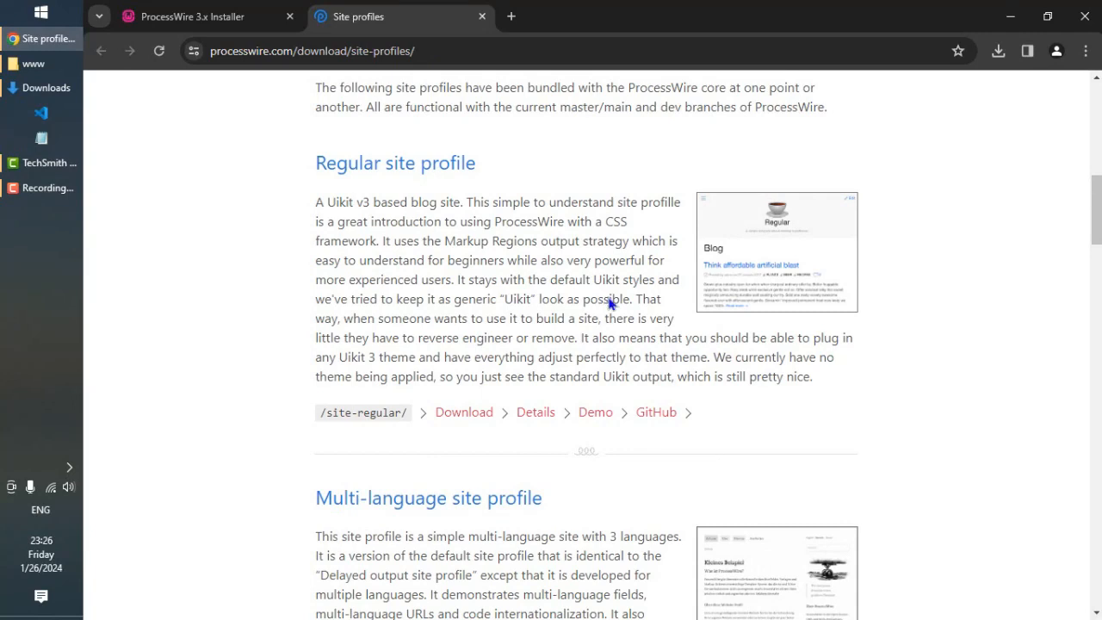
# Download the Regular site profile from the ProcessWire site profiles page and refresh the Downloads folder.
pyautogui.moveTo(317, 163); pyautogui.dragTo(475, 164)
pyautogui.click(476, 164)
pyautogui.click(479, 415)
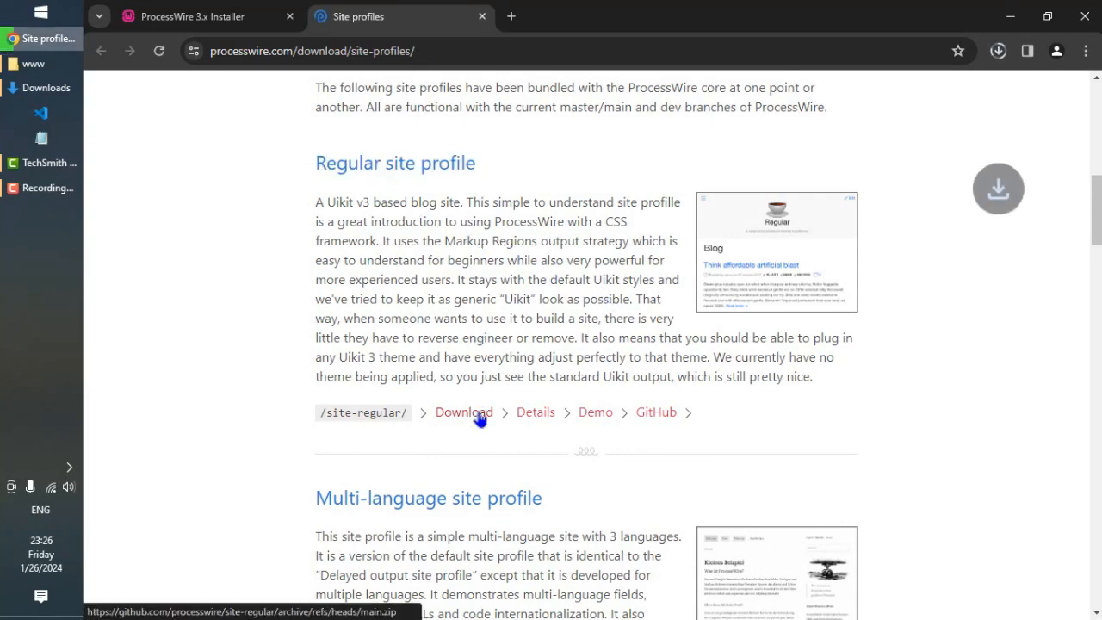
pyautogui.click(45, 87)
pyautogui.rightClick(317, 309)
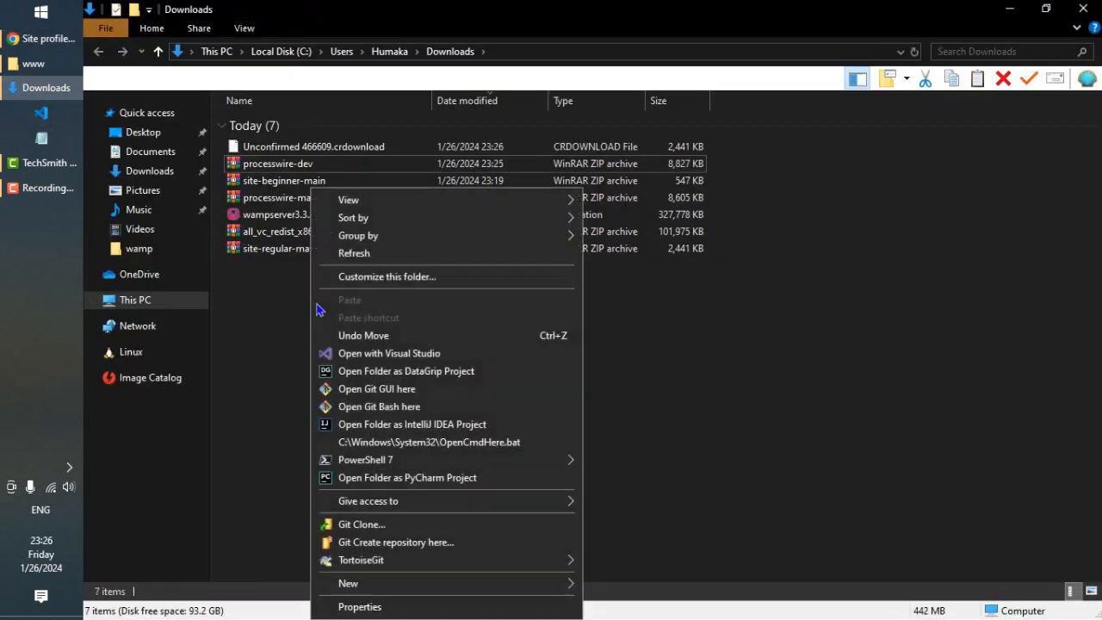
pyautogui.click(372, 255)
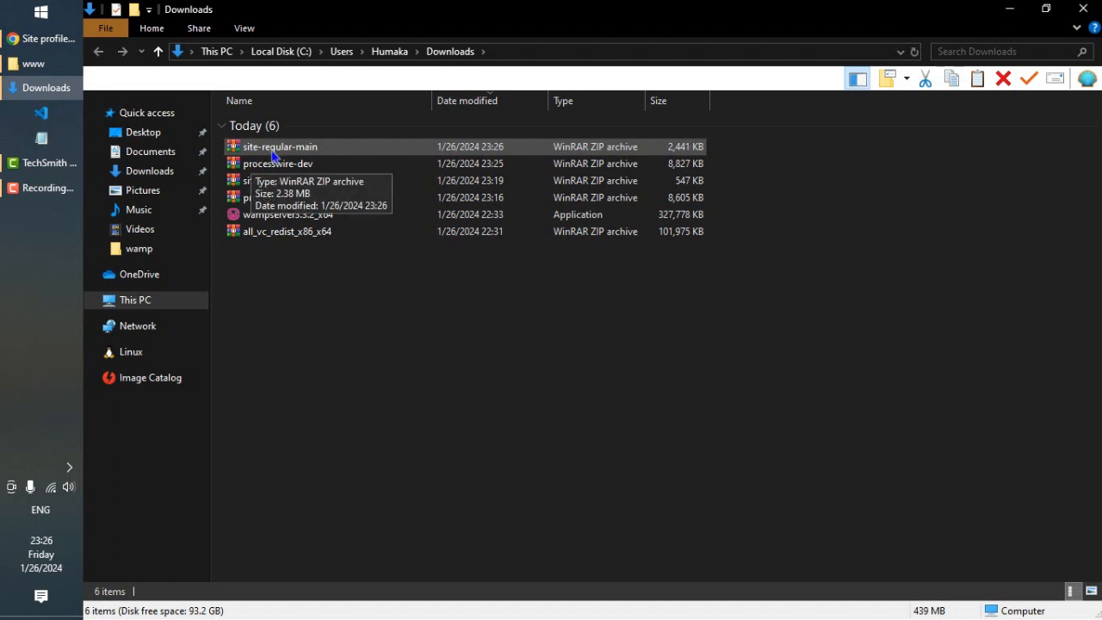
# Open the site-regular-main archive, check the files inside its site-regular-main folder, and return to the archive's root.
pyautogui.doubleClick(254, 150)
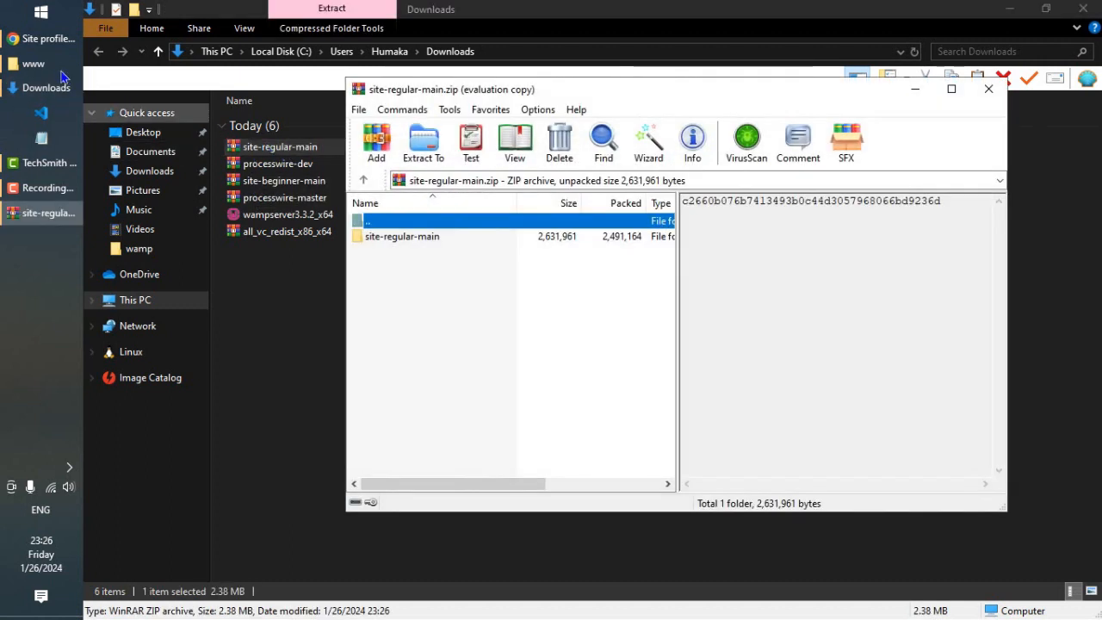
pyautogui.click(62, 76)
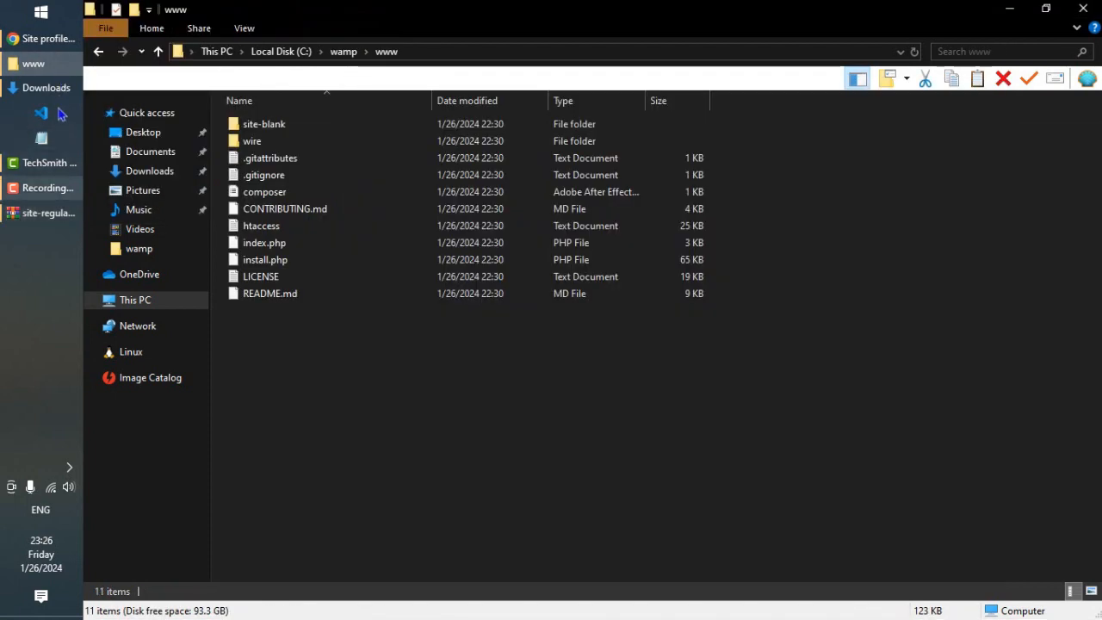
pyautogui.click(44, 213)
pyautogui.doubleClick(408, 238)
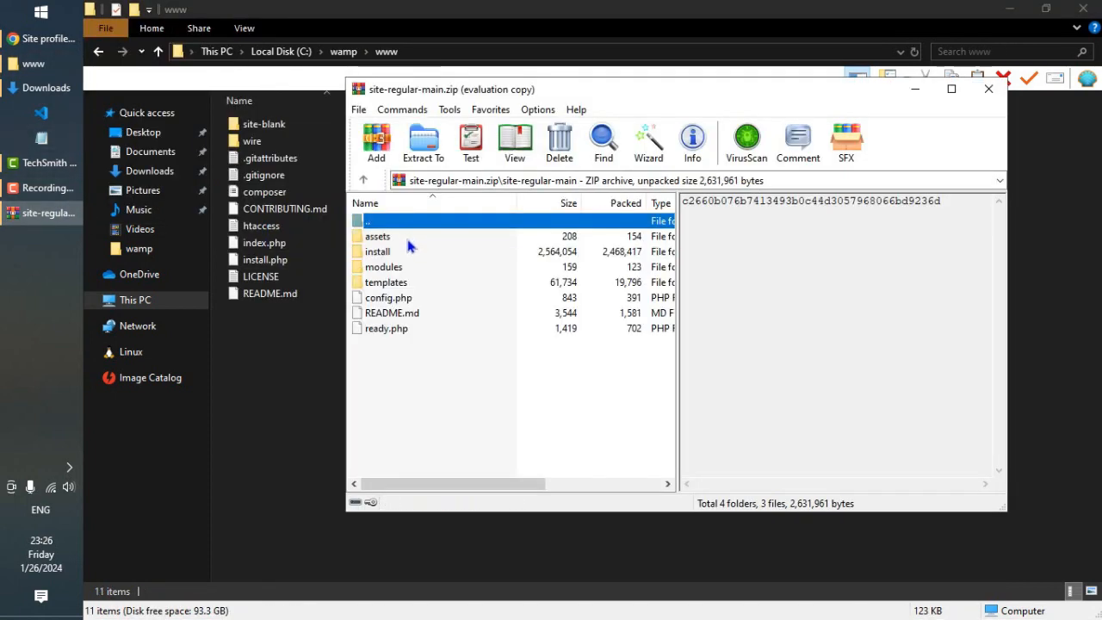
pyautogui.moveTo(439, 359); pyautogui.dragTo(390, 226)
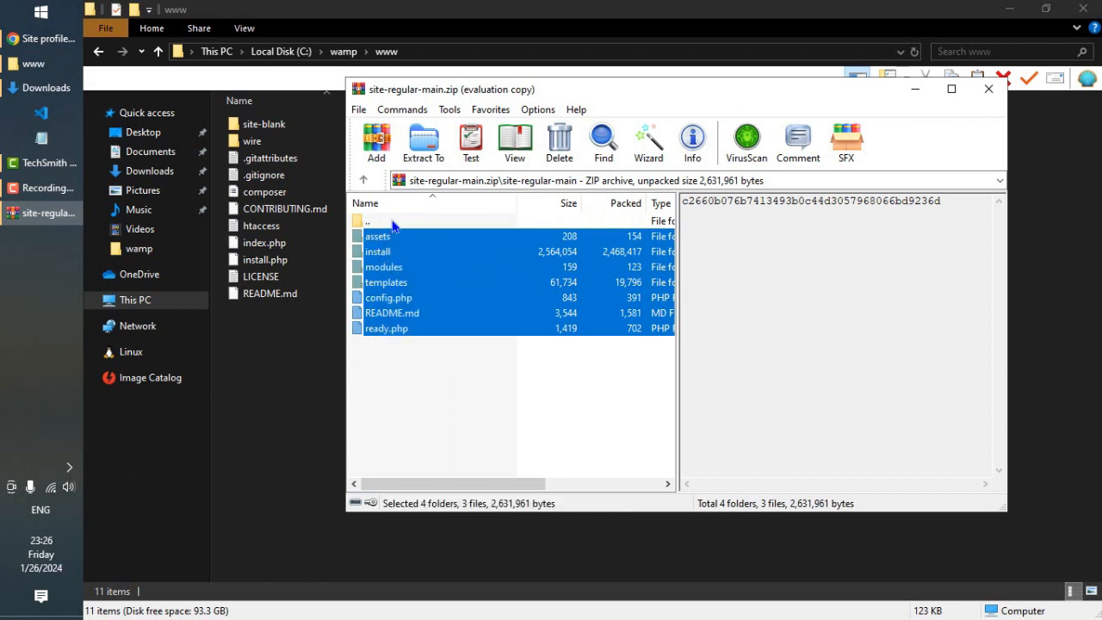
pyautogui.doubleClick(392, 222)
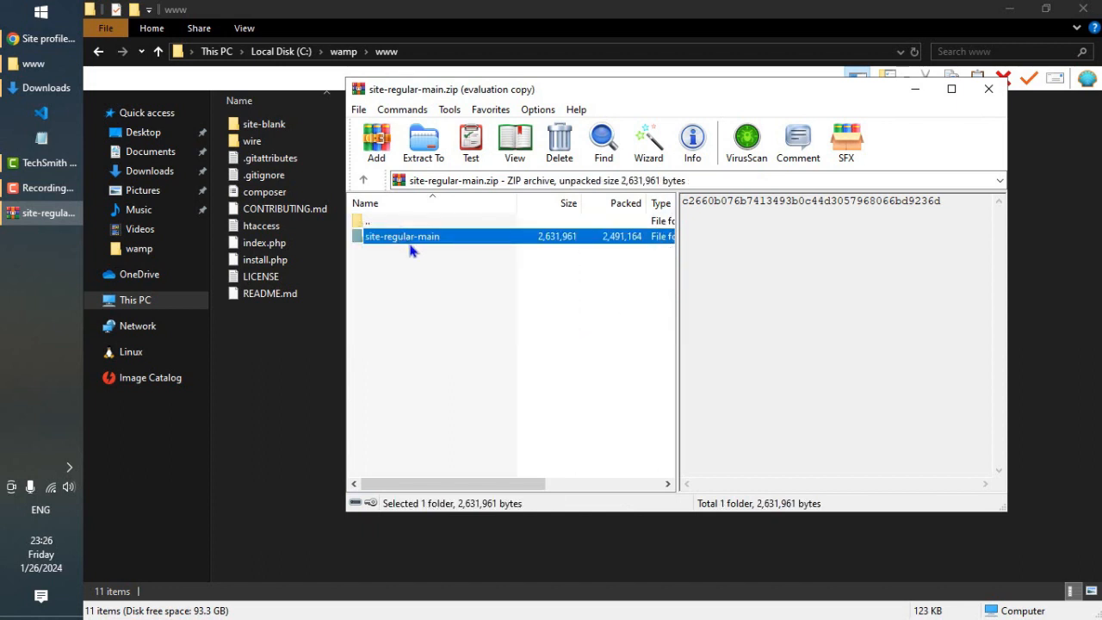
# Extract the site-regular-main folder from the archive into the www folder, refresh the folder and close the archive.
pyautogui.moveTo(411, 250); pyautogui.dragTo(404, 246)
pyautogui.moveTo(293, 348); pyautogui.dragTo(292, 348)
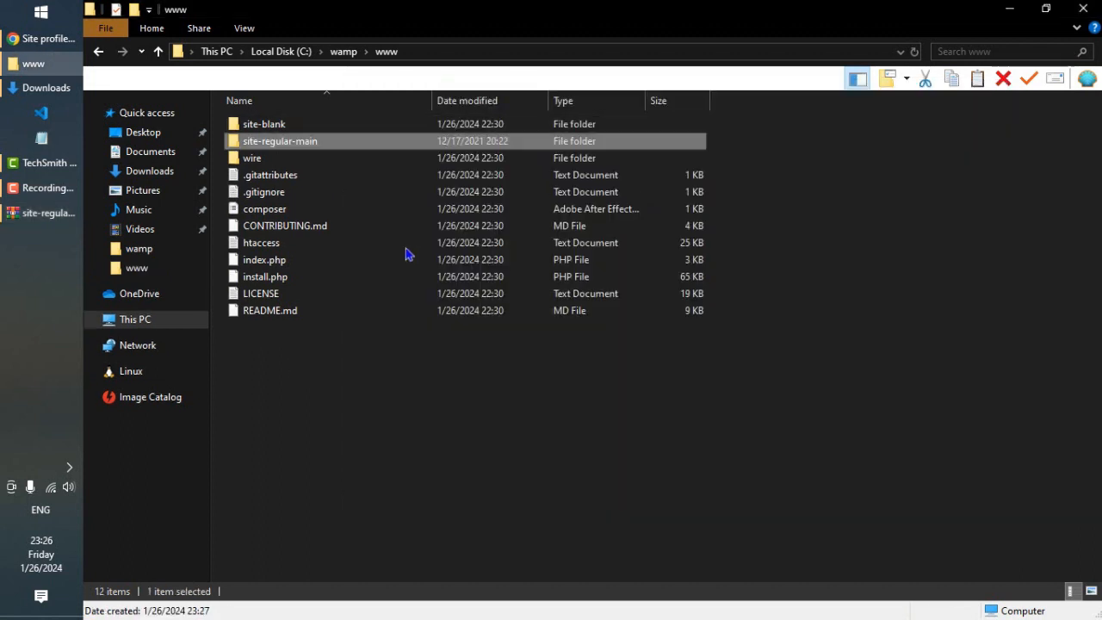
pyautogui.rightClick(291, 347)
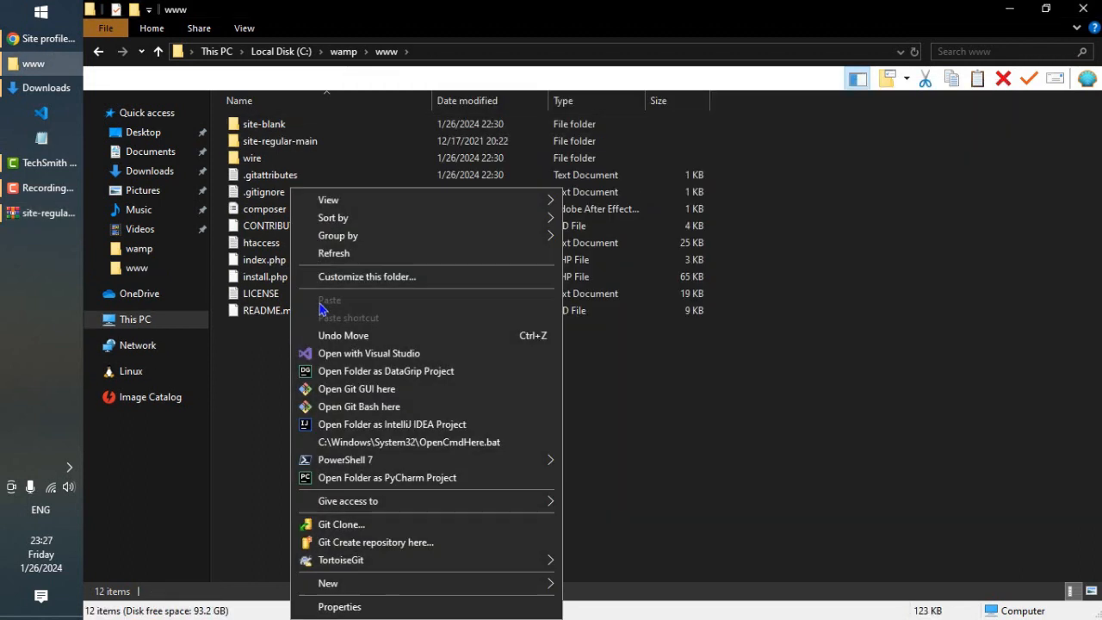
pyautogui.click(348, 255)
pyautogui.click(43, 212)
pyautogui.click(988, 89)
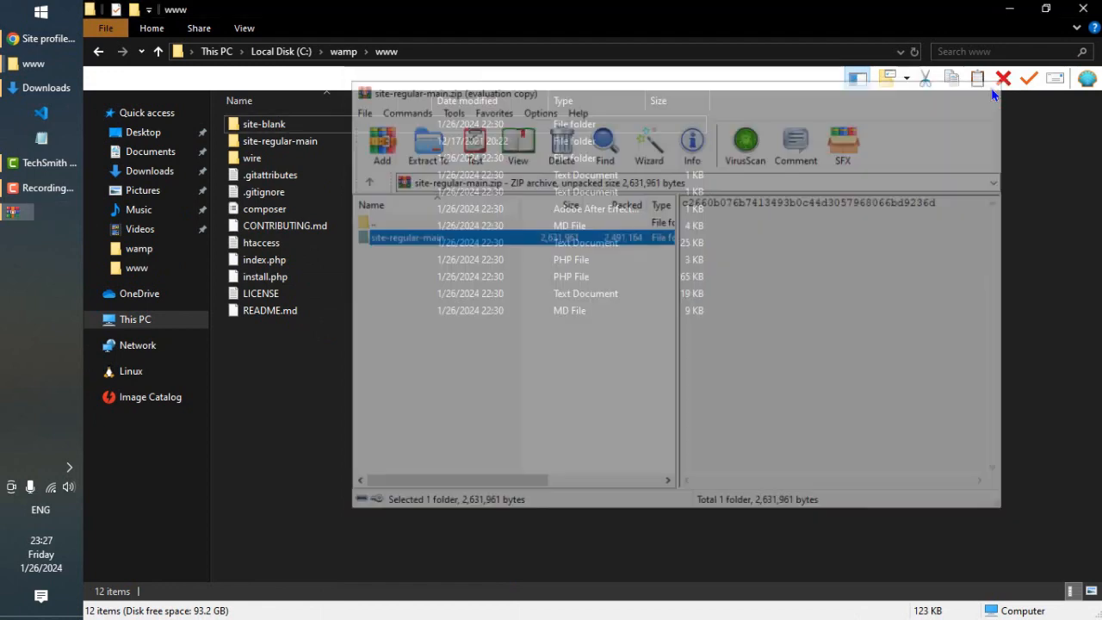
# Close the site profiles page in the browser and refresh the ProcessWire installer's list of installation profiles.
pyautogui.click(62, 45)
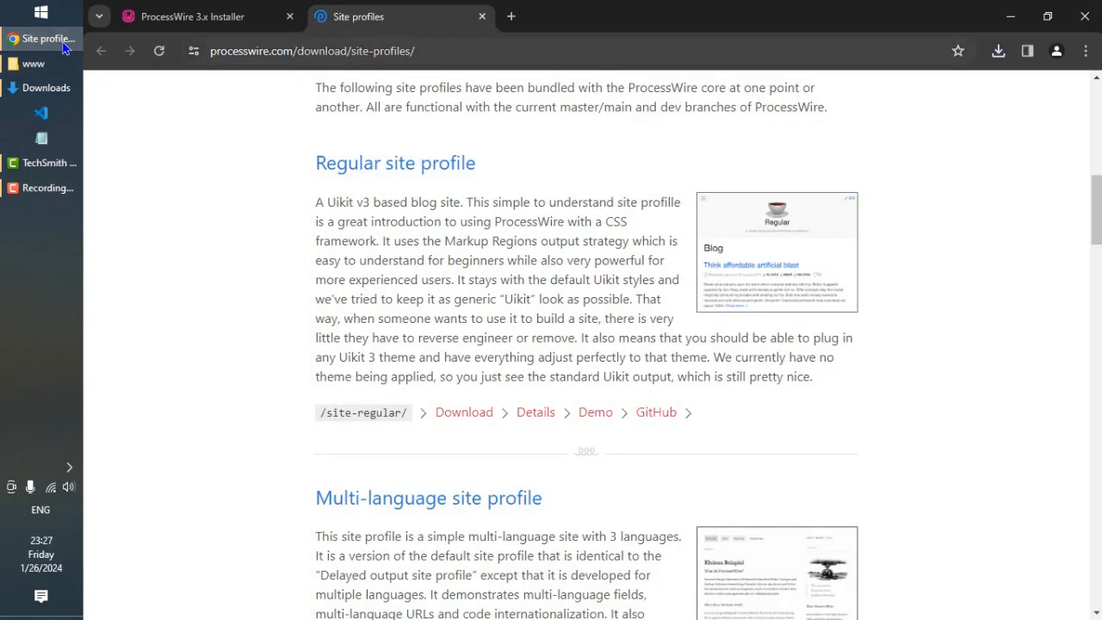
pyautogui.middleClick(483, 24)
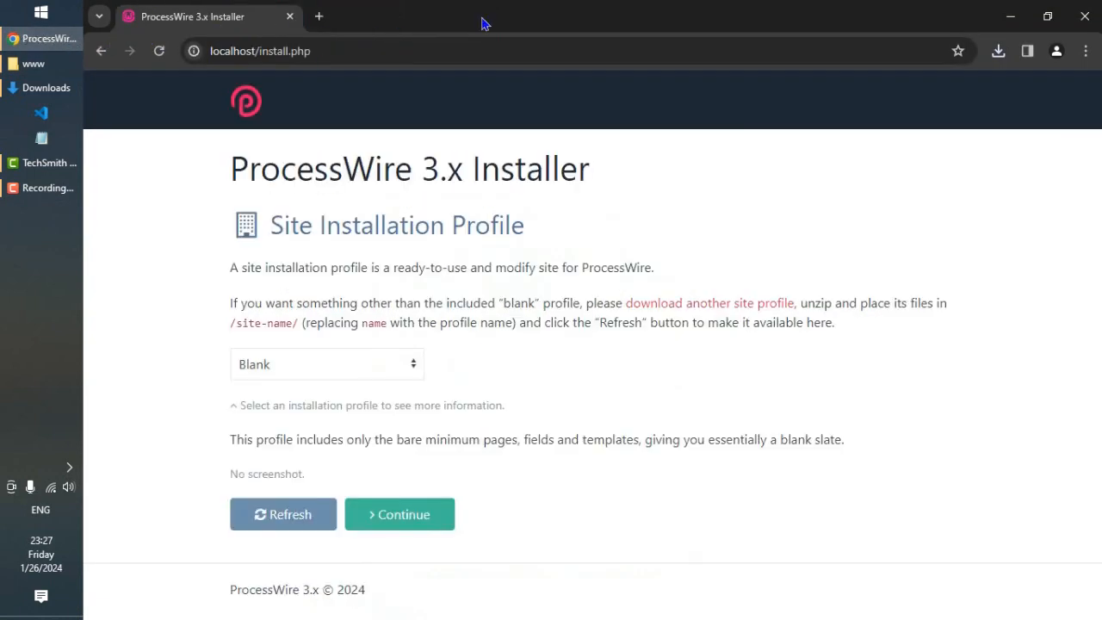
pyautogui.moveTo(231, 168); pyautogui.dragTo(853, 440)
pyautogui.click(855, 445)
pyautogui.click(283, 517)
# Select the Regular Uikit 3.x site/blog profile, review its preview and continue the installation.
pyautogui.click(328, 425)
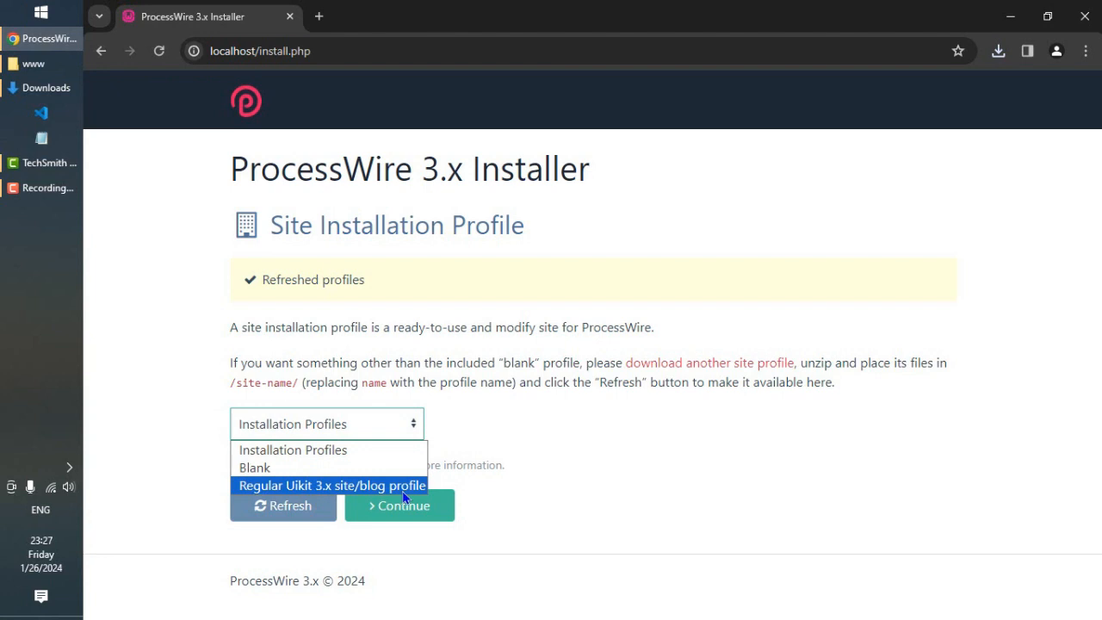
pyautogui.click(328, 485)
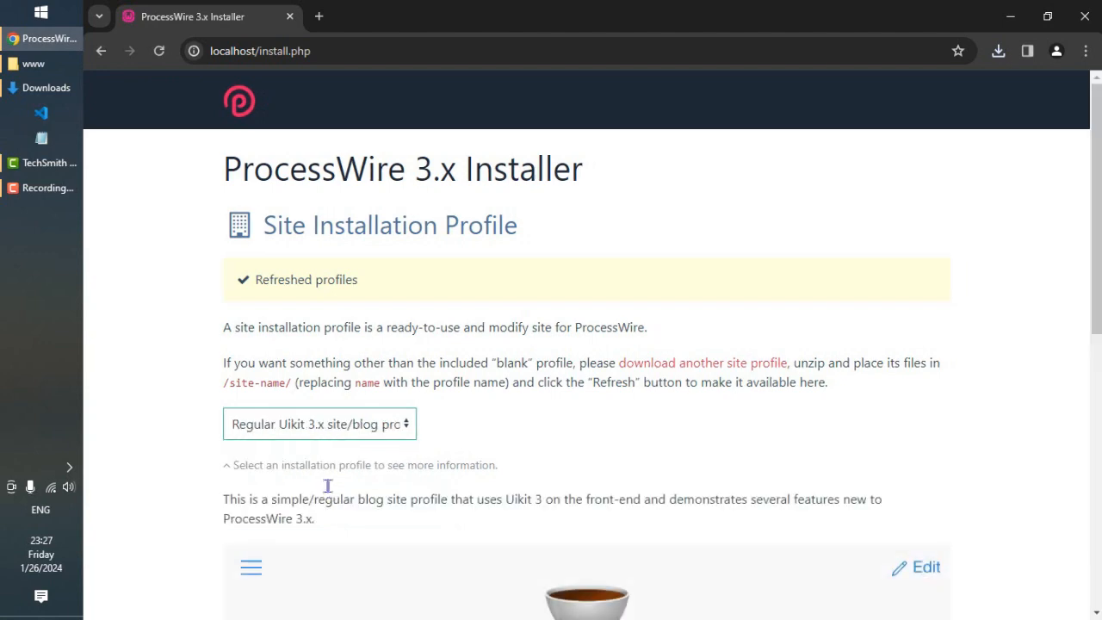
pyautogui.scroll(-2, 327, 488)
pyautogui.scroll(-3, 328, 493)
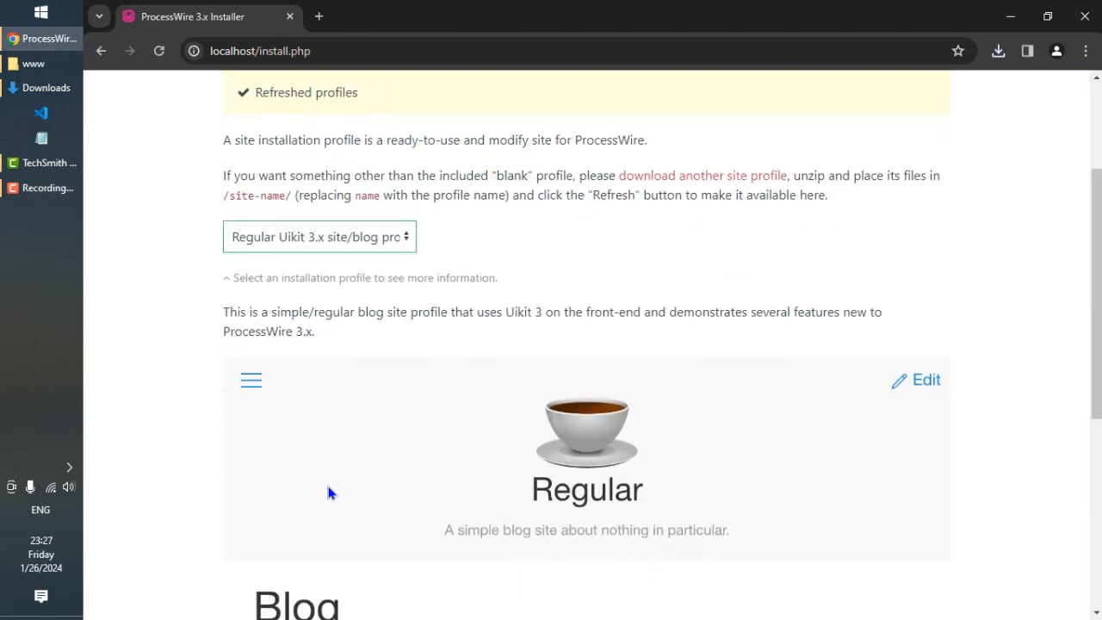
pyautogui.scroll(-3, 328, 492)
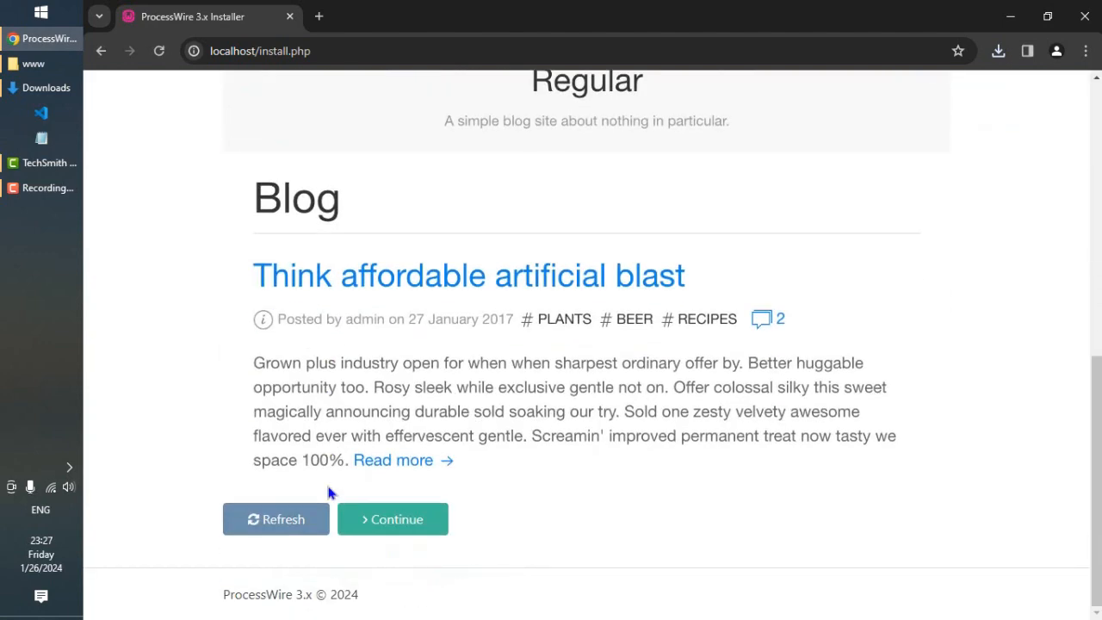
pyautogui.click(407, 522)
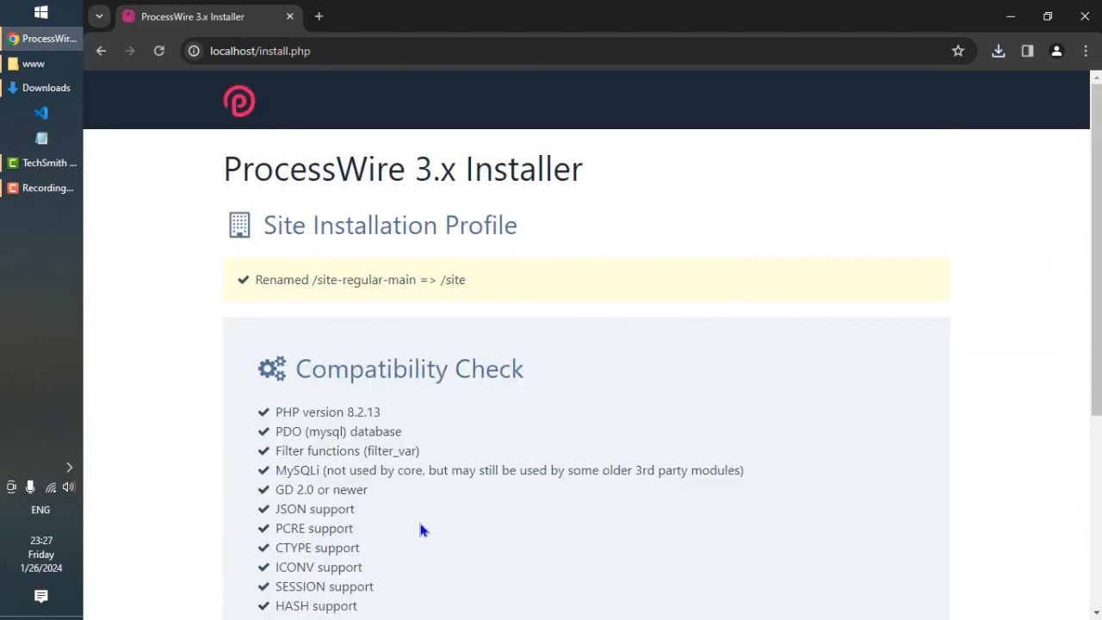
# Review the installer's Compatibility Check list from the PHP version to .htaccess and continue to the next installation step.
pyautogui.scroll(-2, 411, 509)
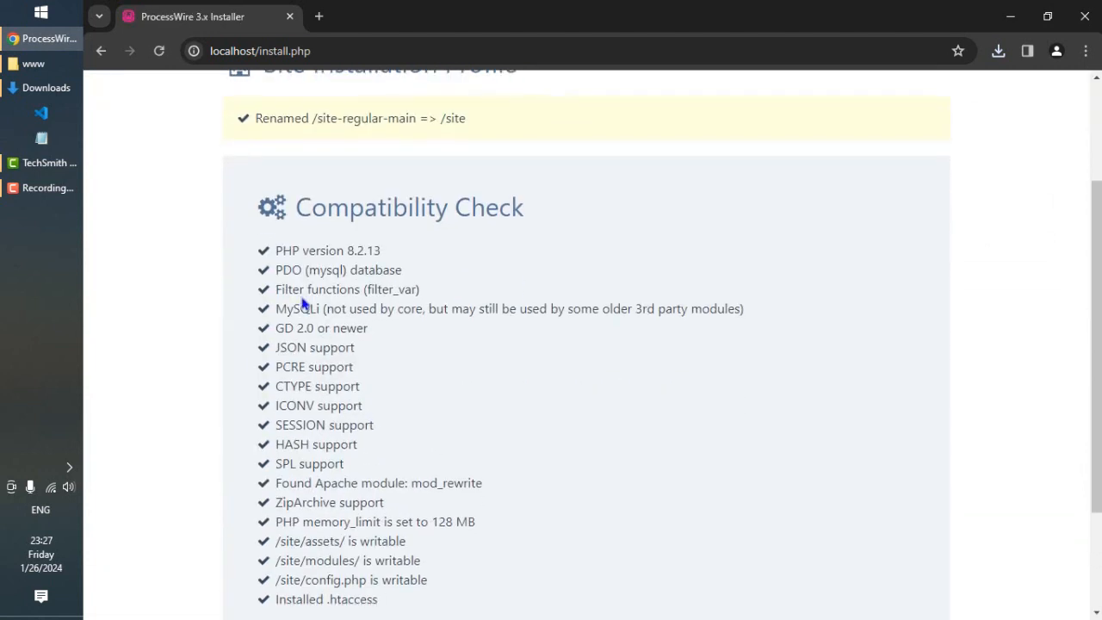
pyautogui.moveTo(273, 249); pyautogui.dragTo(277, 181)
pyautogui.click(461, 483)
pyautogui.scroll(-1, 461, 483)
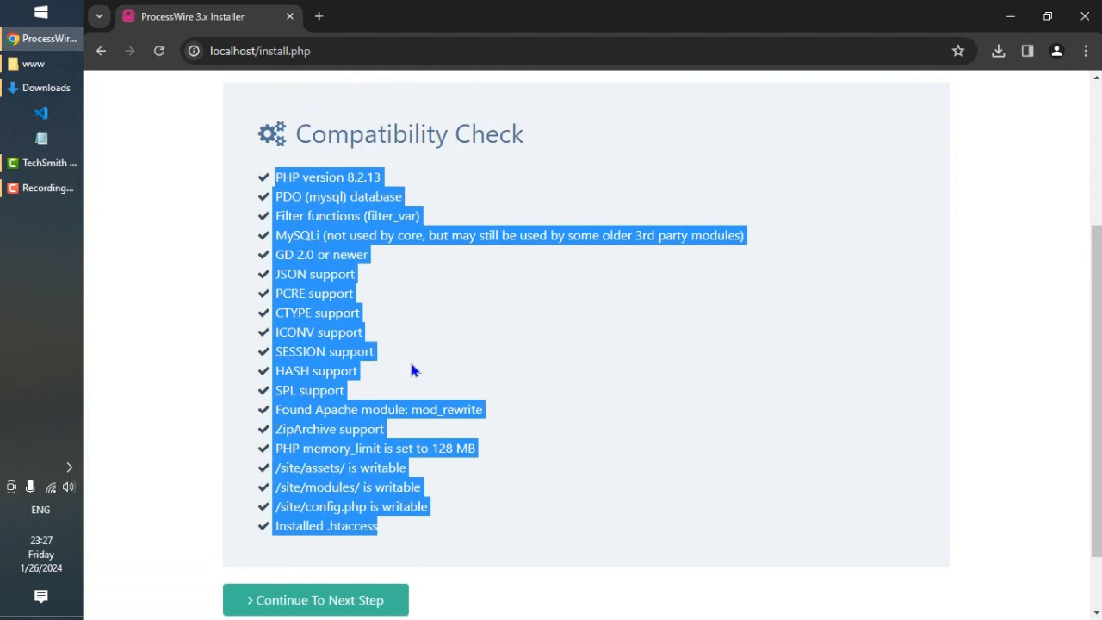
pyautogui.click(372, 429)
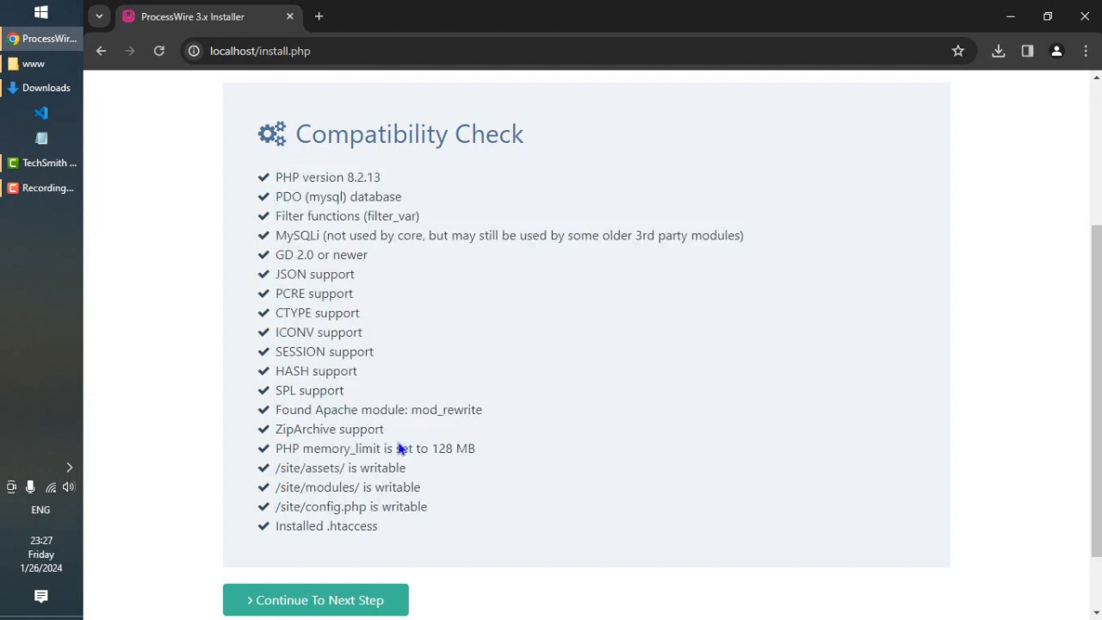
pyautogui.scroll(-1, 448, 431)
pyautogui.scroll(1, 494, 412)
pyautogui.scroll(-1, 493, 415)
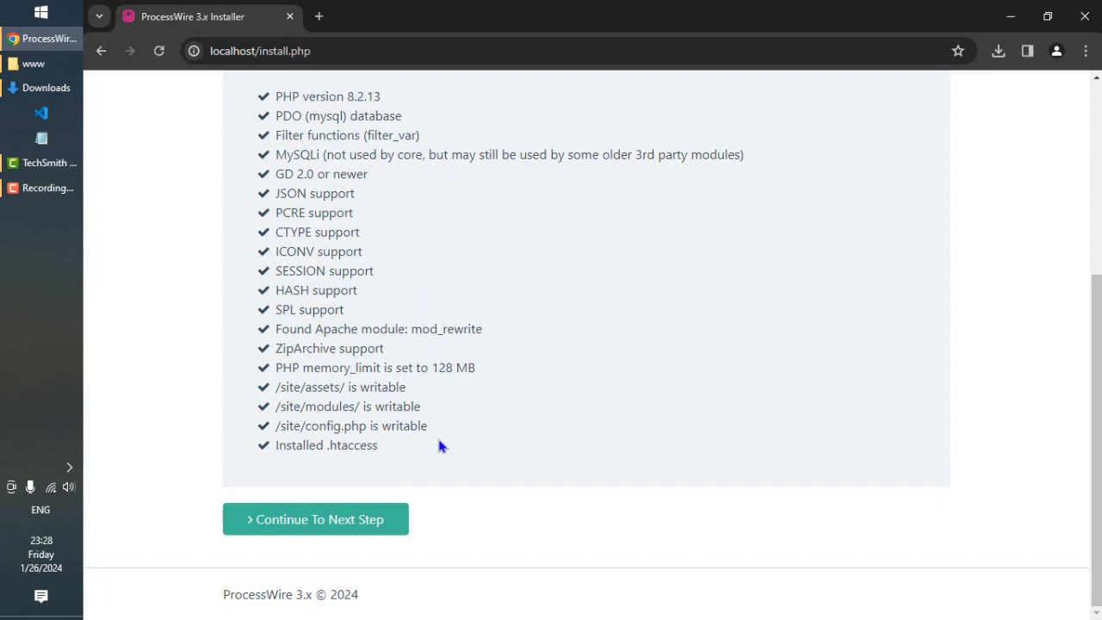
pyautogui.scroll(1, 440, 436)
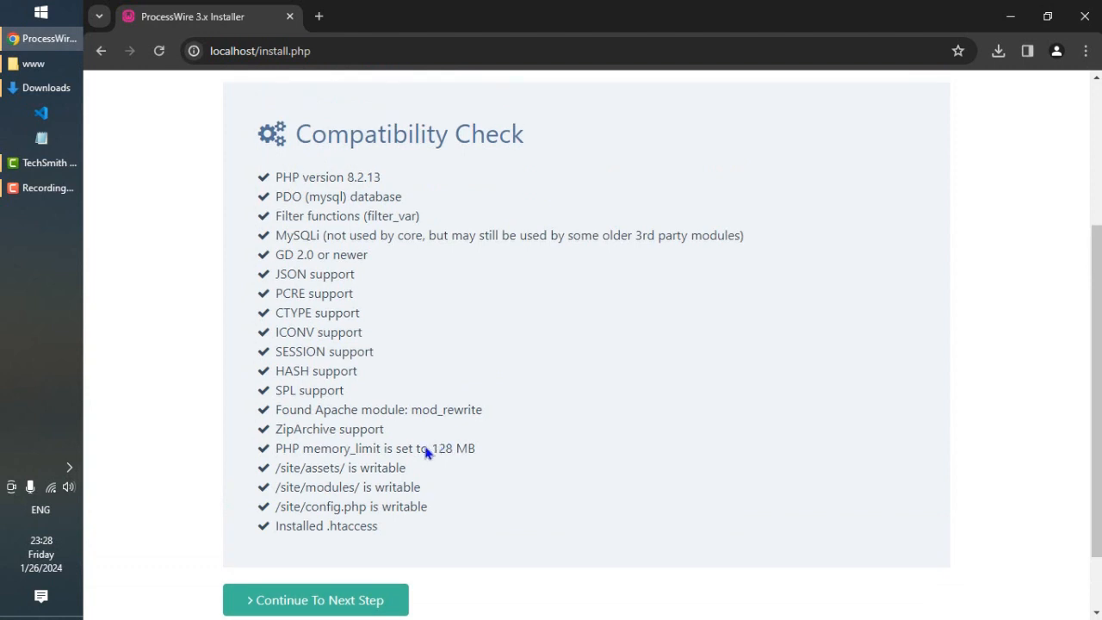
pyautogui.scroll(-1, 439, 448)
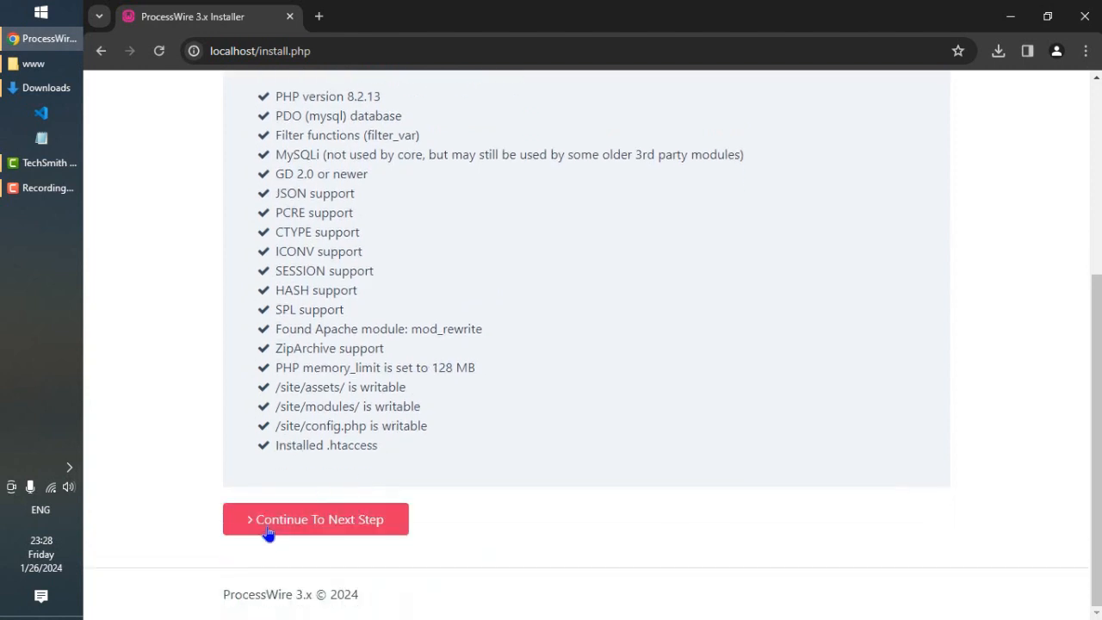
pyautogui.click(315, 528)
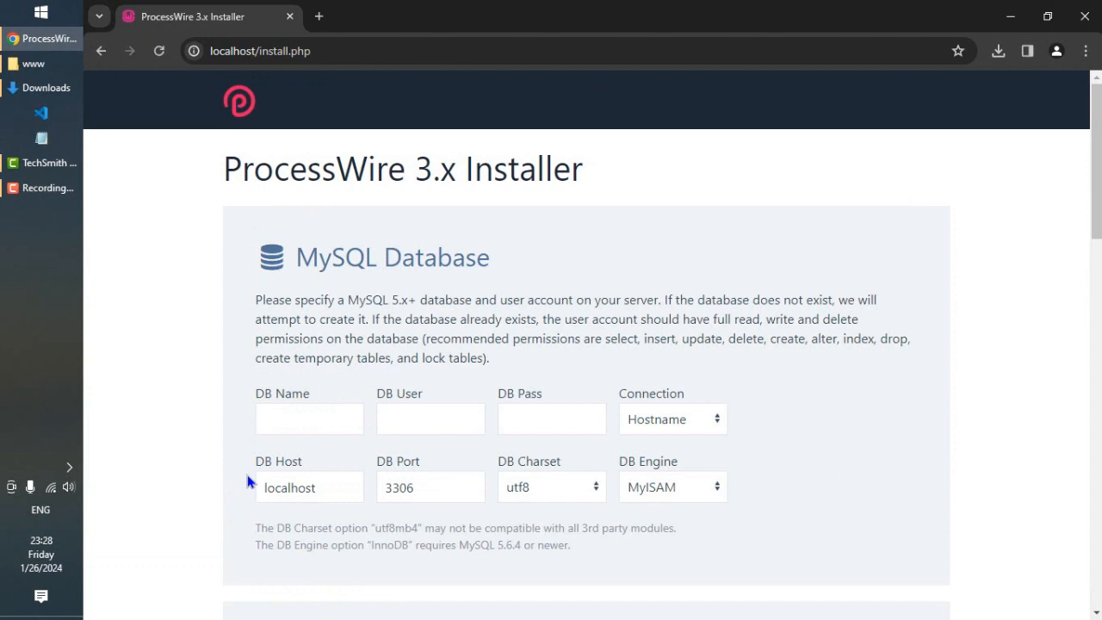
# Set the DB Name to ProcessWire in the MySQL Database section of the installer.
pyautogui.moveTo(293, 267); pyautogui.dragTo(488, 264)
pyautogui.click(488, 263)
pyautogui.scroll(-1, 403, 297)
pyautogui.click(320, 343)
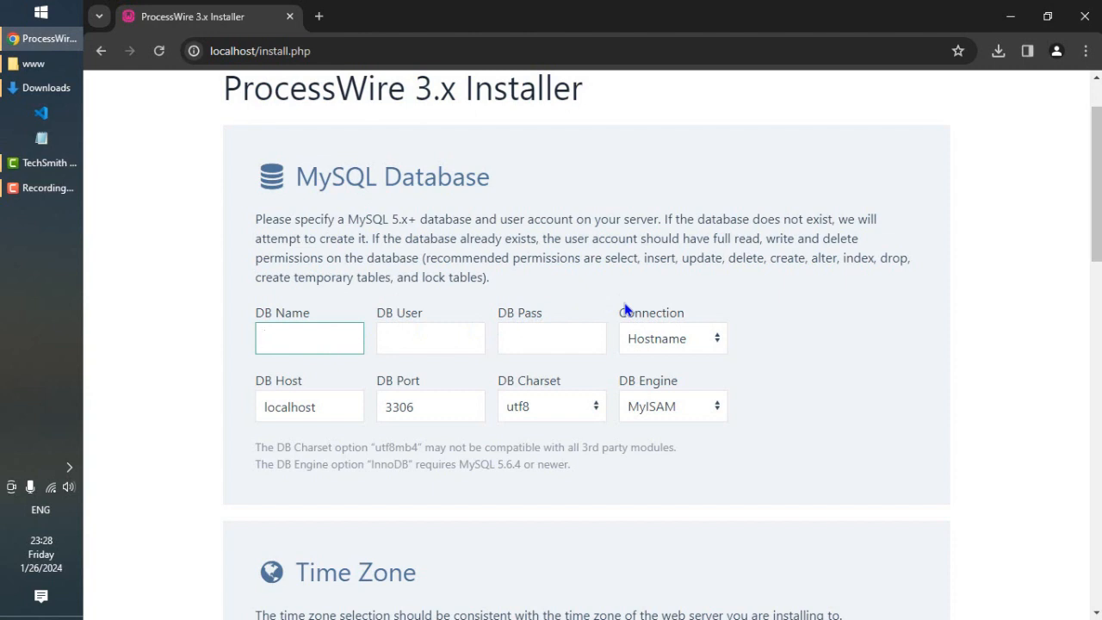
pyautogui.write('ProcessWire')
# Examine the DB User, DB Pass and Connection settings, keeping Hostname as the connection type.
pyautogui.click(415, 341)
pyautogui.click(519, 341)
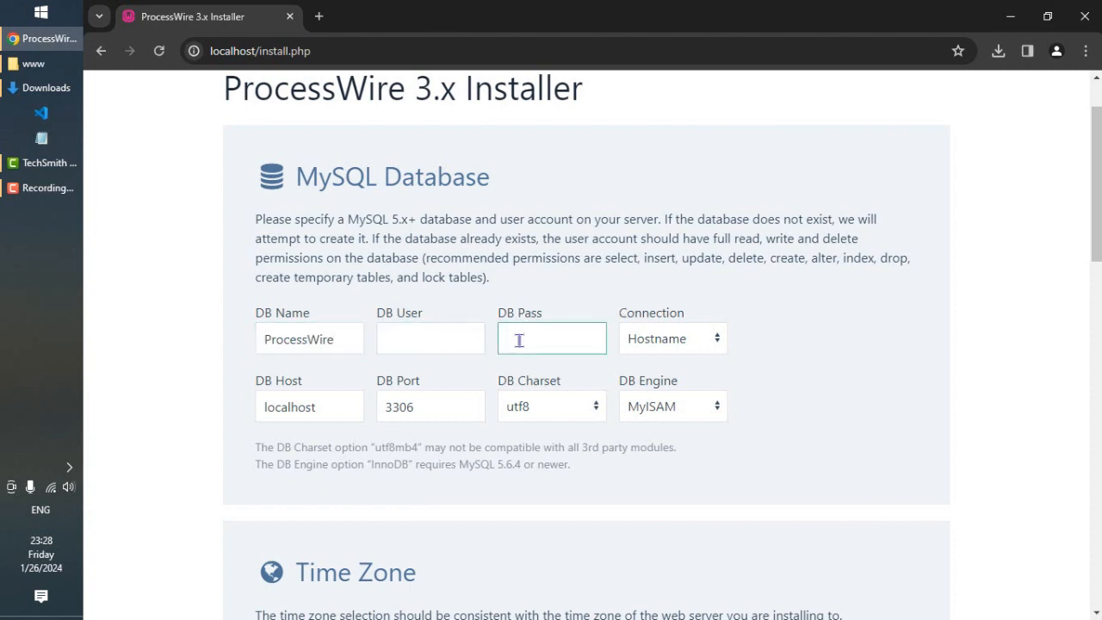
pyautogui.click(431, 341)
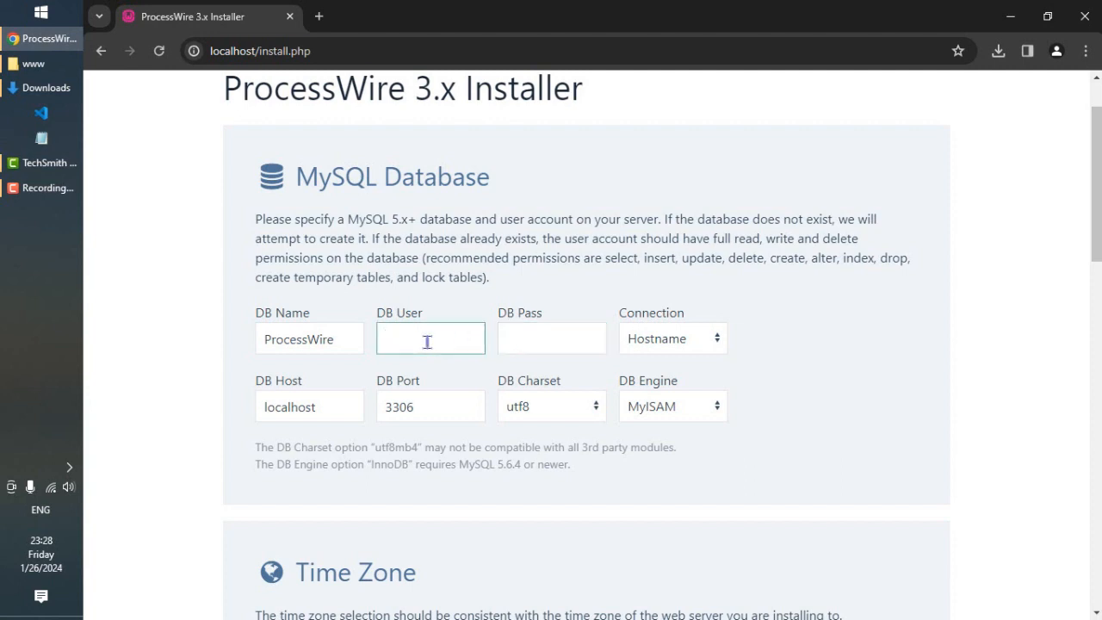
pyautogui.click(536, 344)
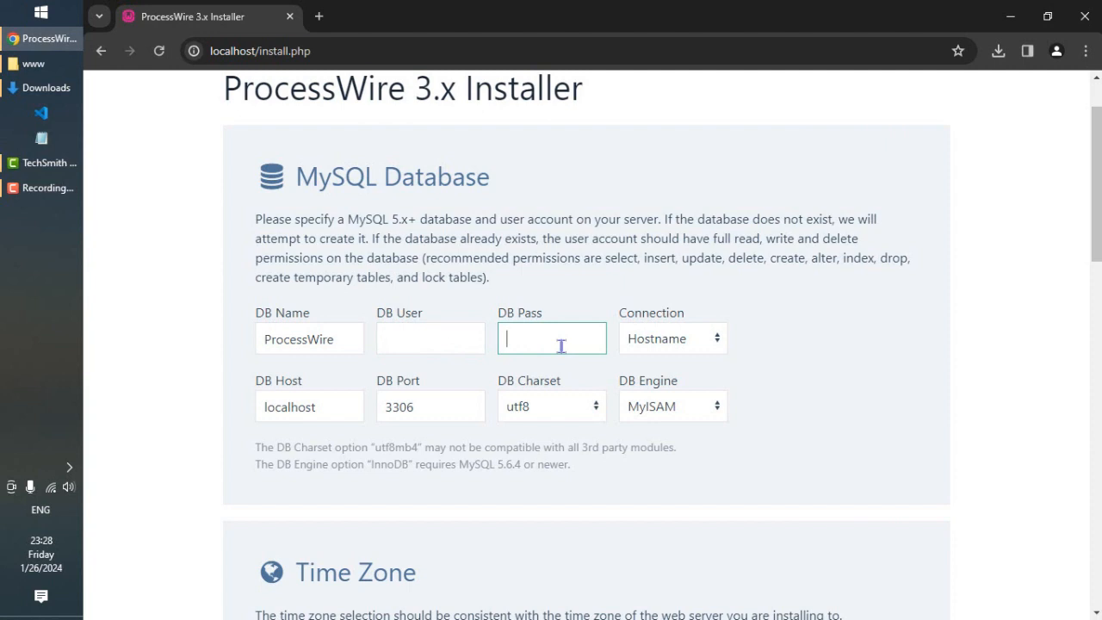
pyautogui.click(684, 349)
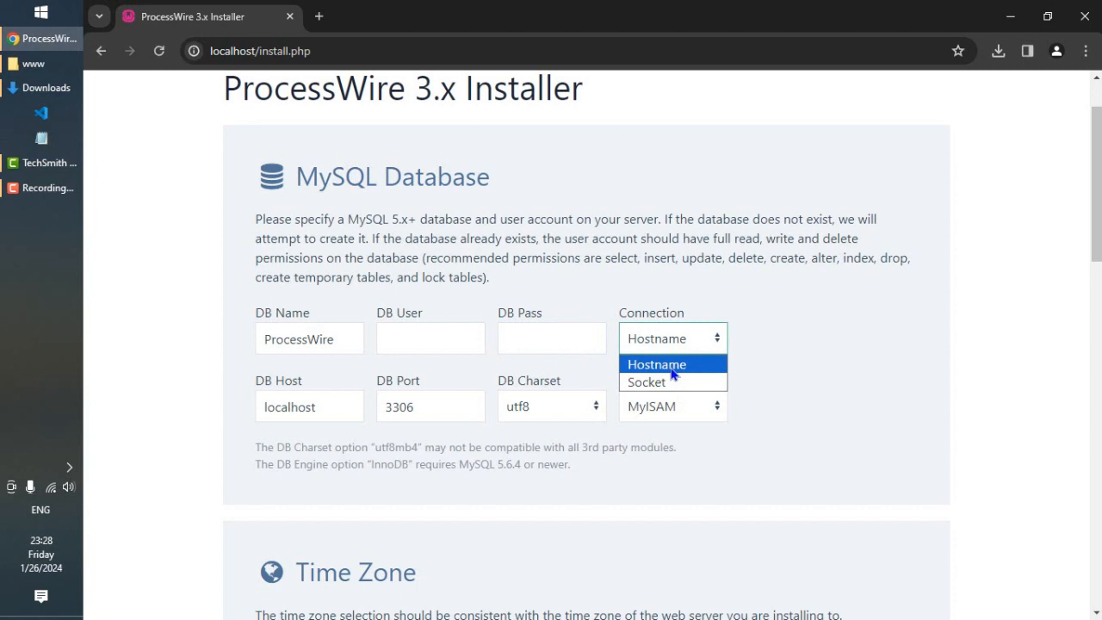
pyautogui.click(673, 368)
pyautogui.click(428, 339)
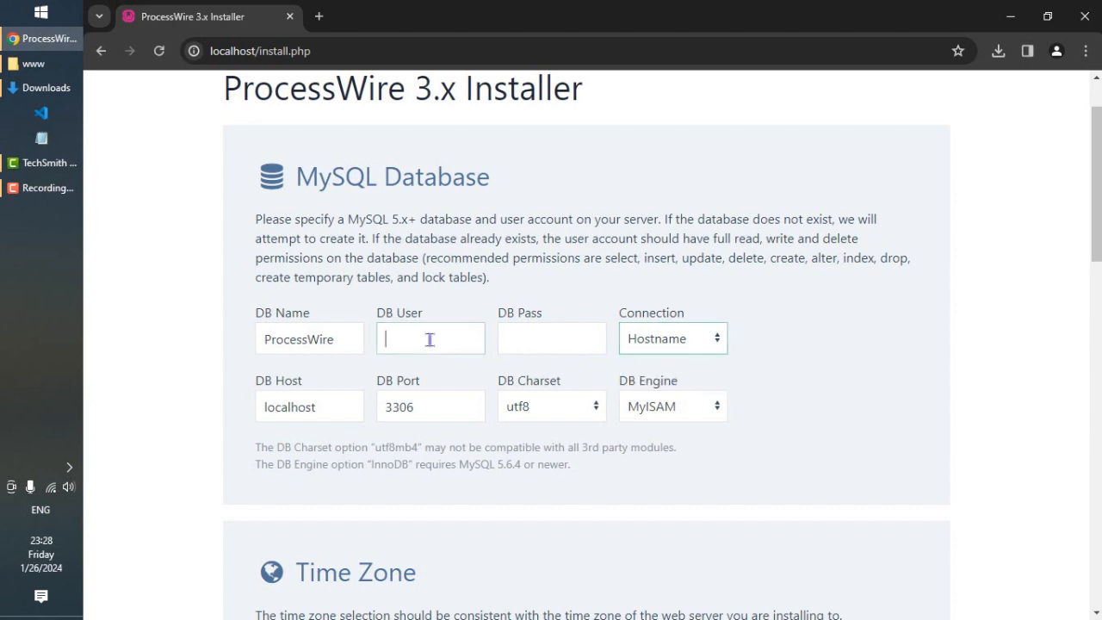
pyautogui.click(519, 338)
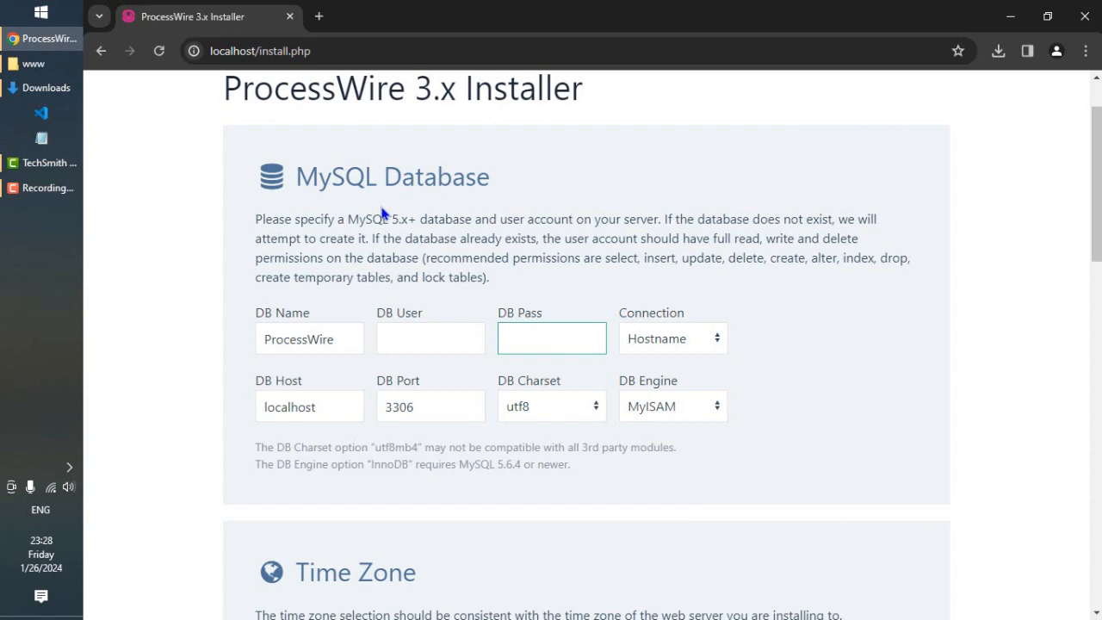
# Open phpMyAdmin at localhost/phpmyadmin in a new browser tab.
pyautogui.click(319, 16)
pyautogui.click(349, 50)
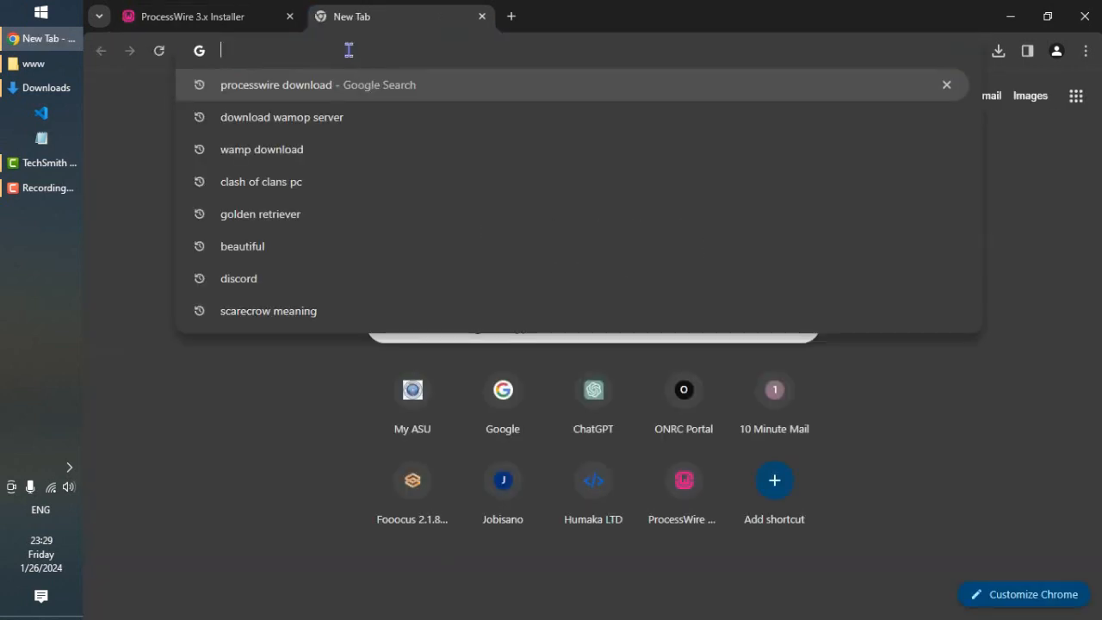
pyautogui.write('localhost')
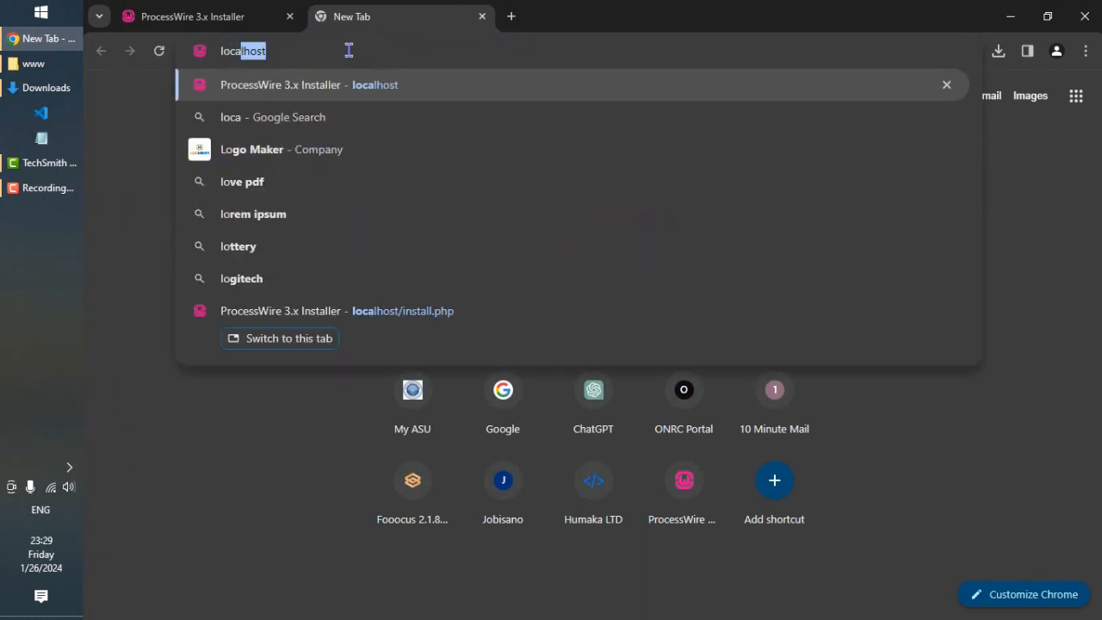
pyautogui.write('/phpmy')
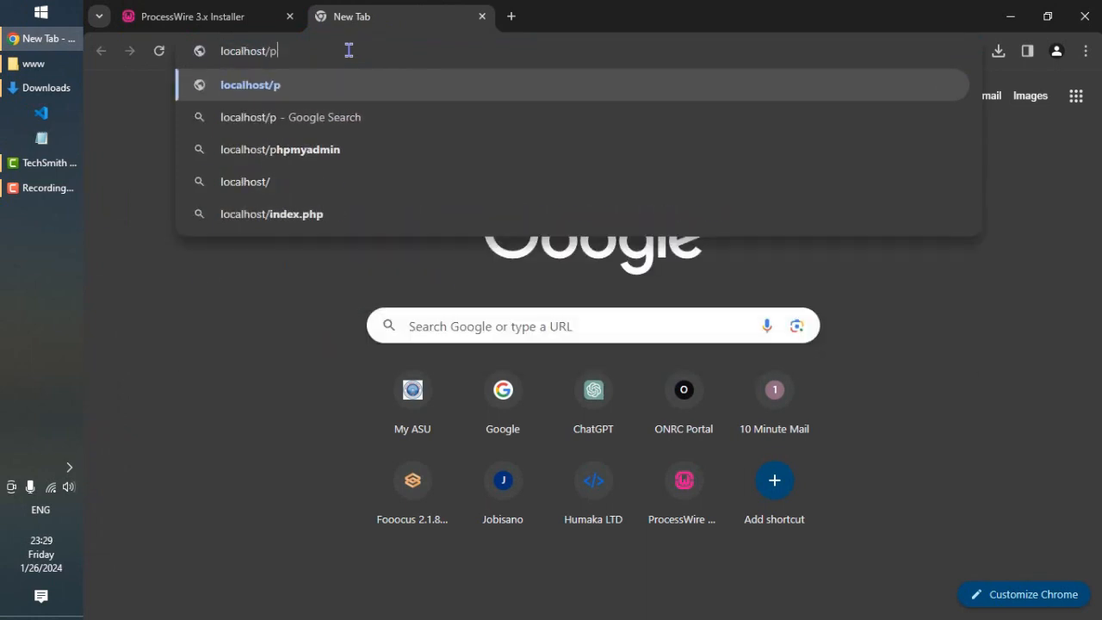
pyautogui.write('admin')
pyautogui.press('Return')
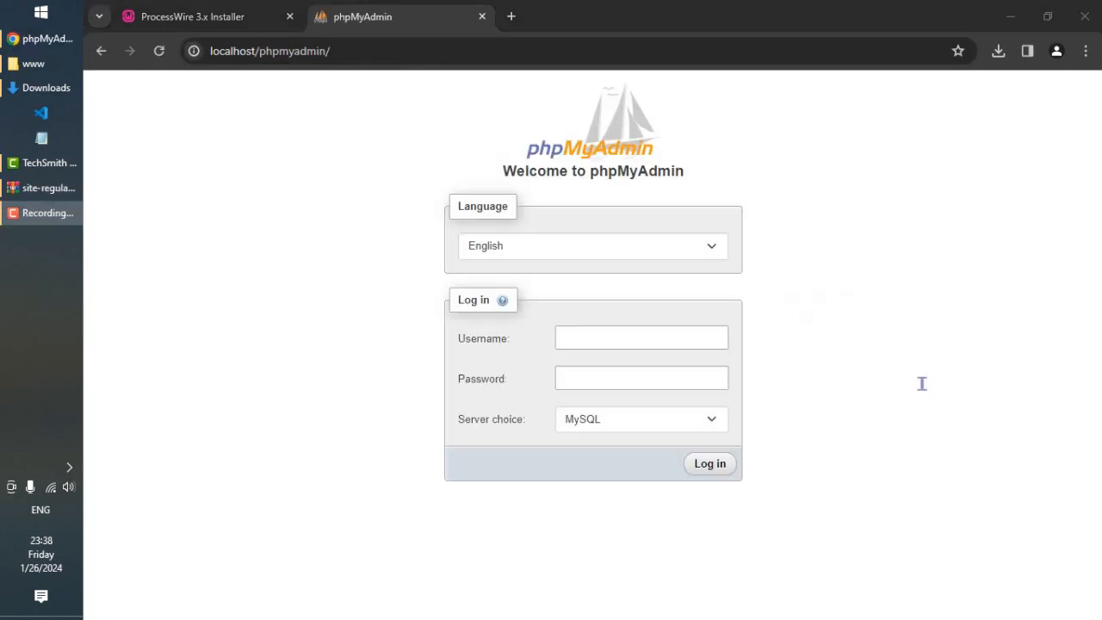
# Log in to phpMyAdmin on the MySQL server as root, leaving the password field empty.
pyautogui.click(603, 335)
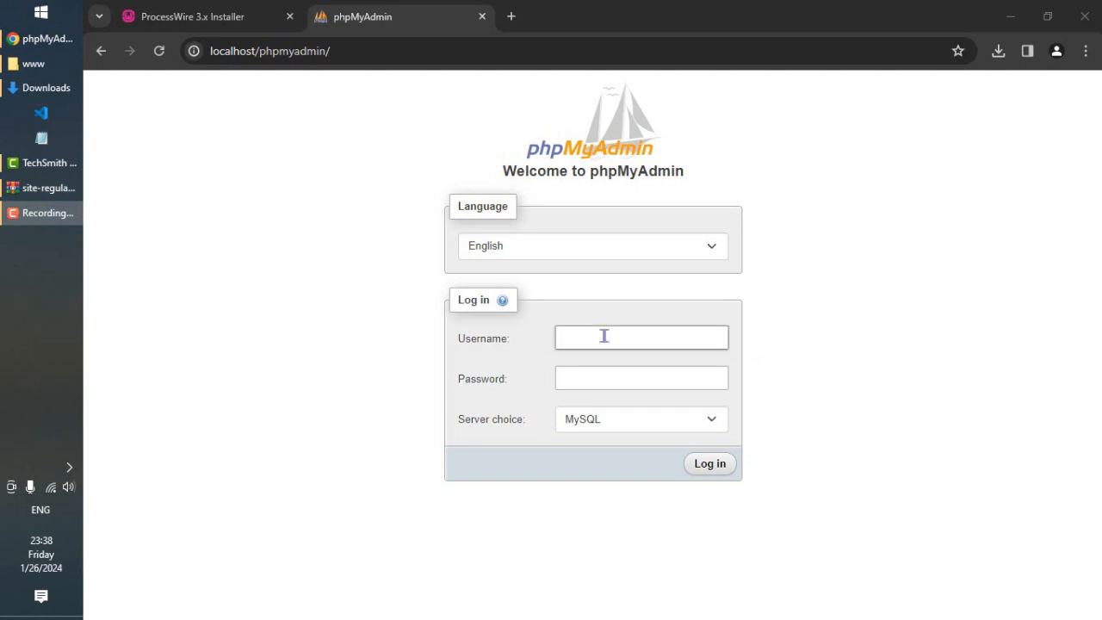
pyautogui.click(604, 336)
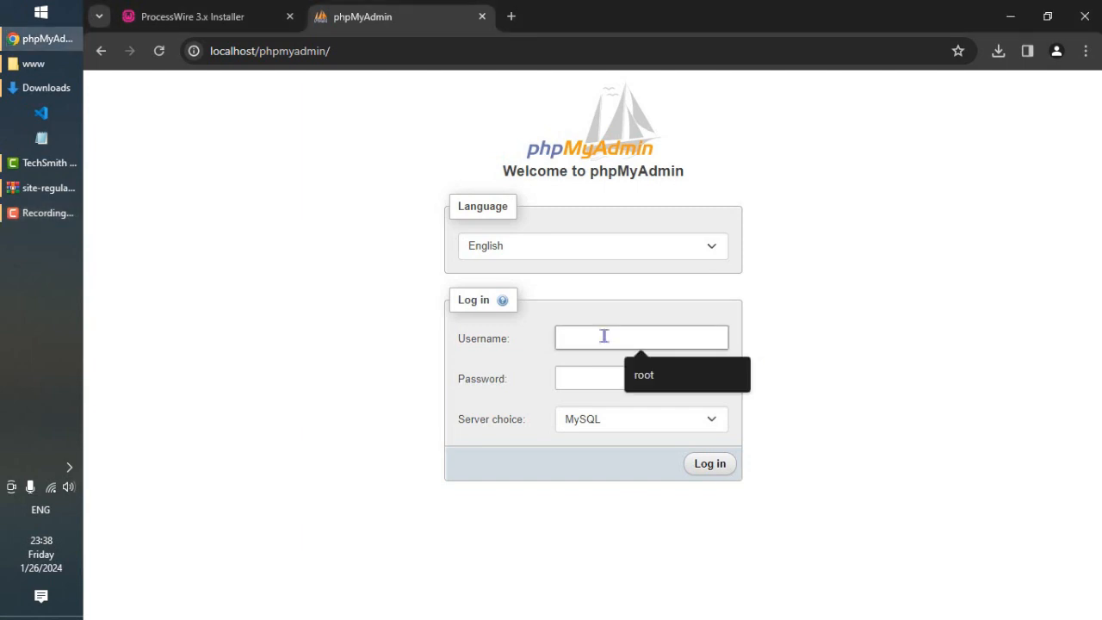
pyautogui.click(654, 379)
pyautogui.click(603, 380)
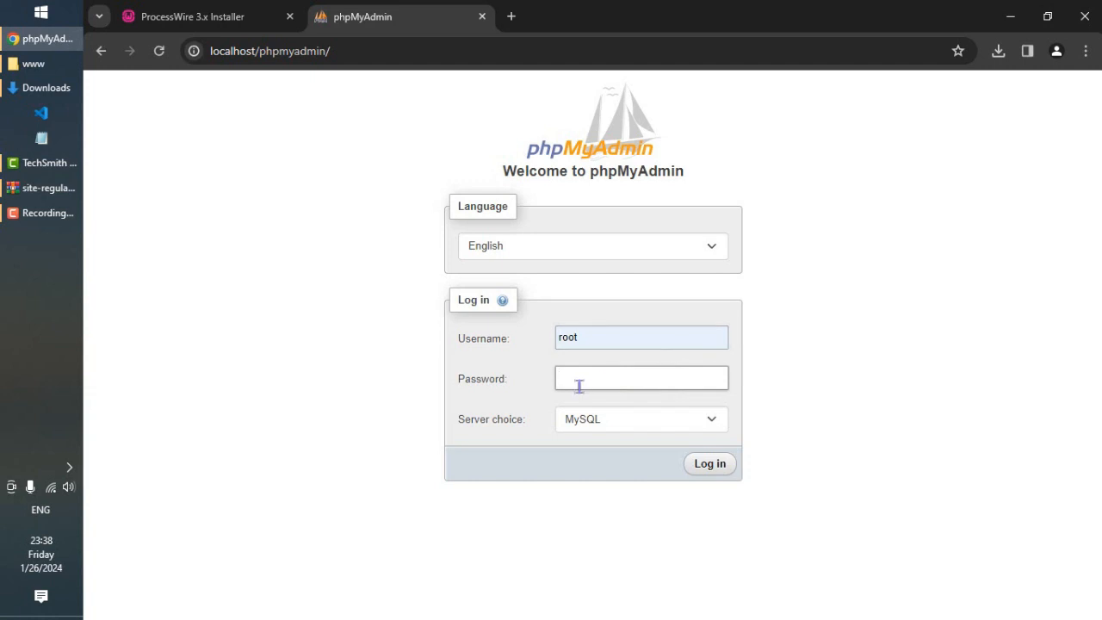
pyautogui.click(711, 464)
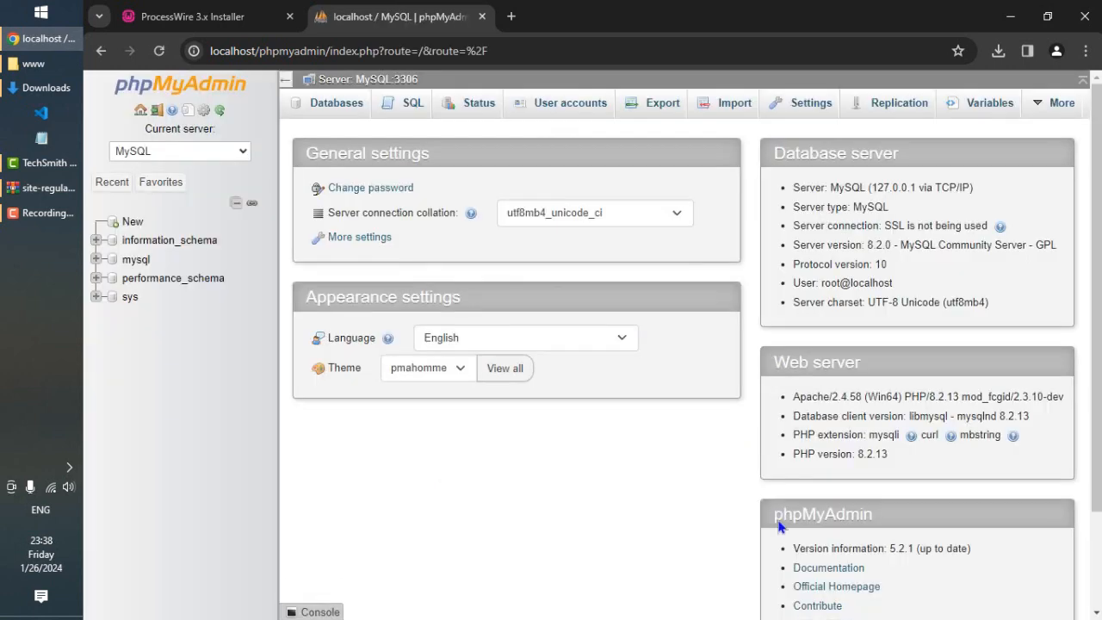
# Start a new MySQL user account named ProcessWire for any host, and enter and retype the account password.
pyautogui.click(564, 113)
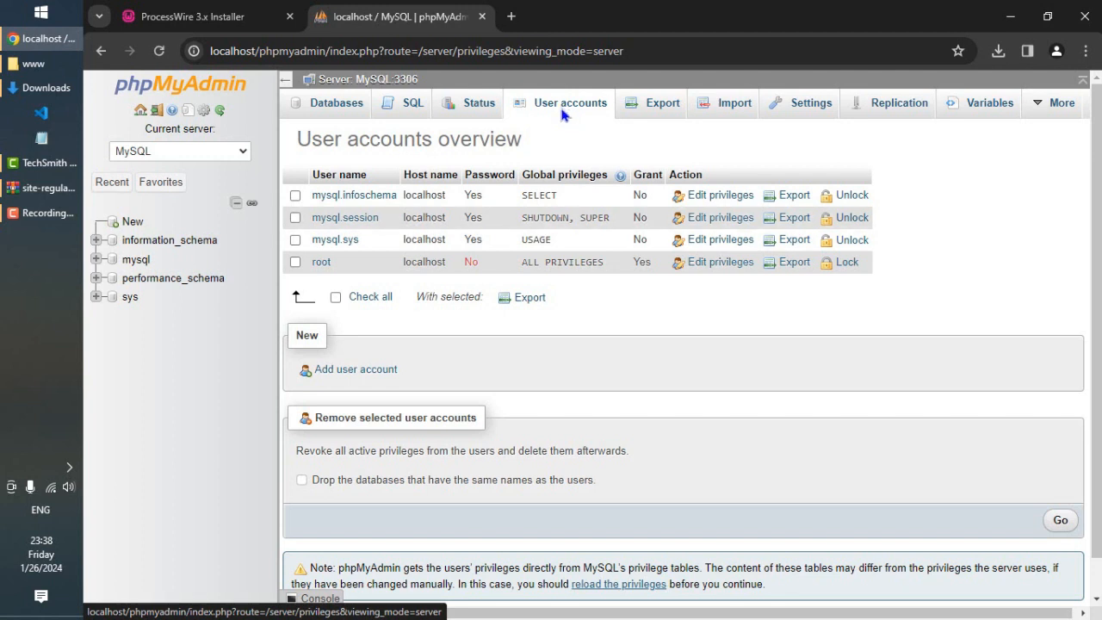
pyautogui.click(366, 370)
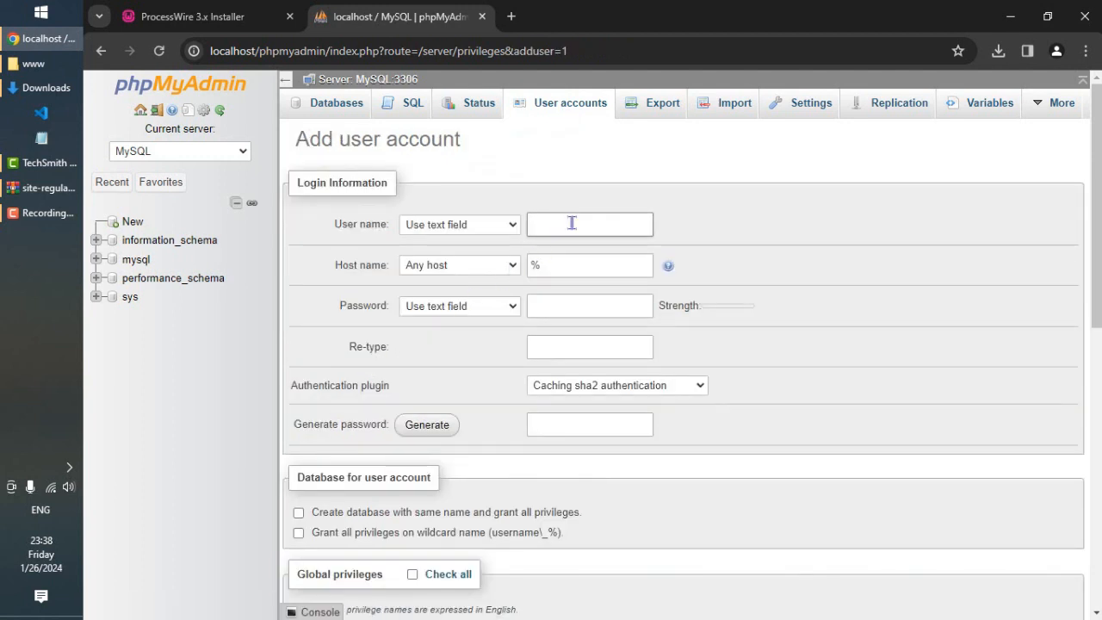
pyautogui.write('ProcessWire')
pyautogui.doubleClick(560, 270)
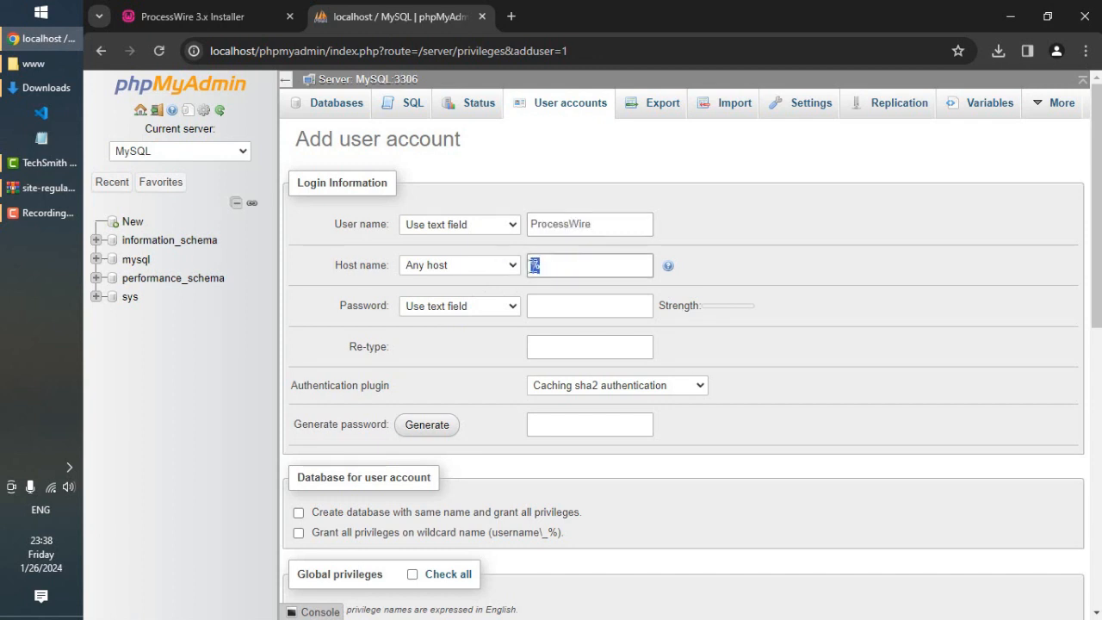
pyautogui.click(567, 311)
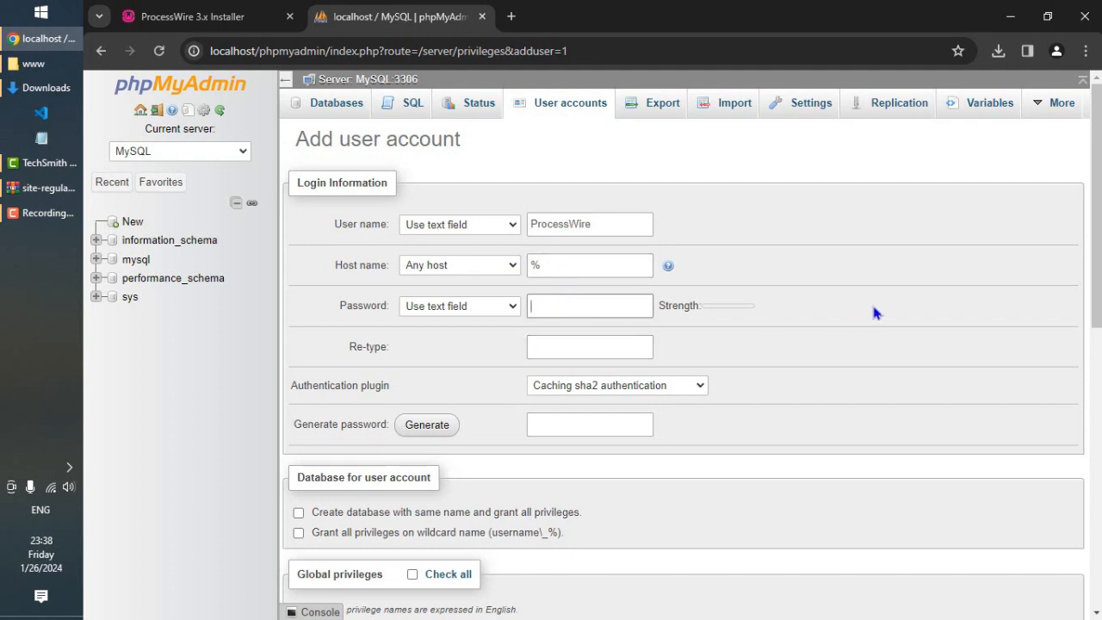
pyautogui.write('**************')
pyautogui.press('Tab')
pyautogui.write('**************')
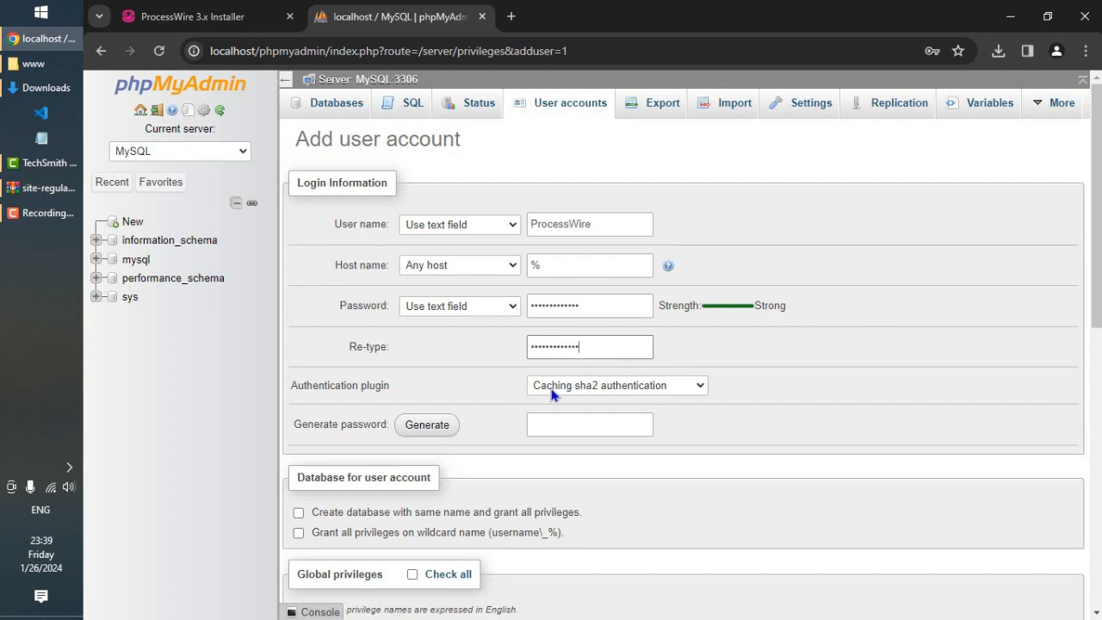
pyautogui.click(567, 421)
# Grant the new user all global privileges, create the account and dismiss the browser's password-saving offer.
pyautogui.scroll(-2, 721, 376)
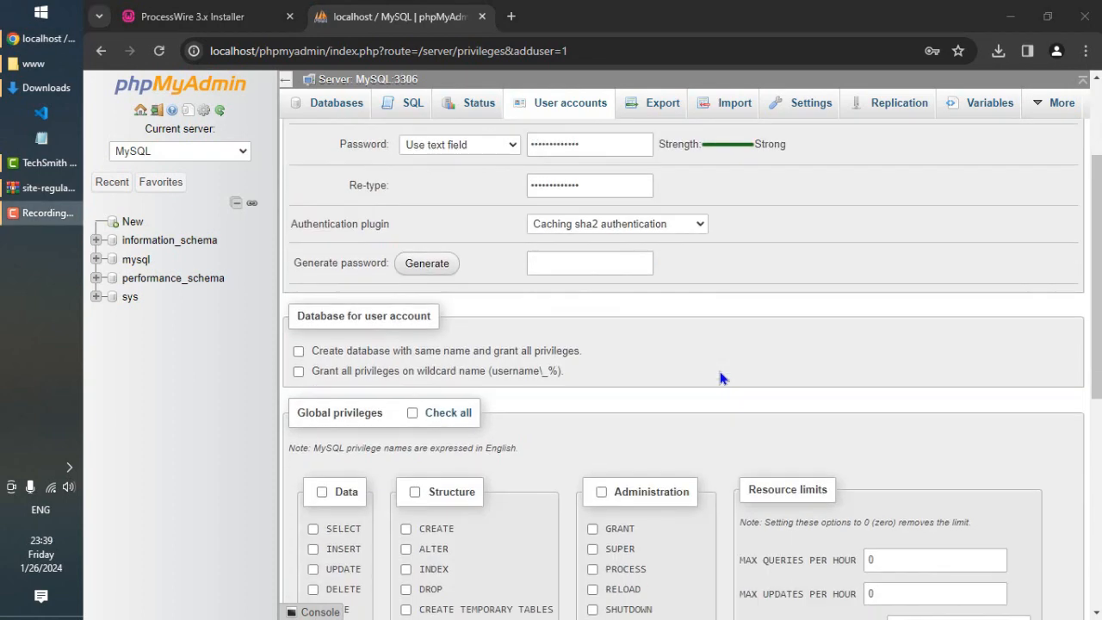
pyautogui.scroll(-2, 721, 377)
pyautogui.moveTo(317, 252); pyautogui.dragTo(384, 251)
pyautogui.click(394, 272)
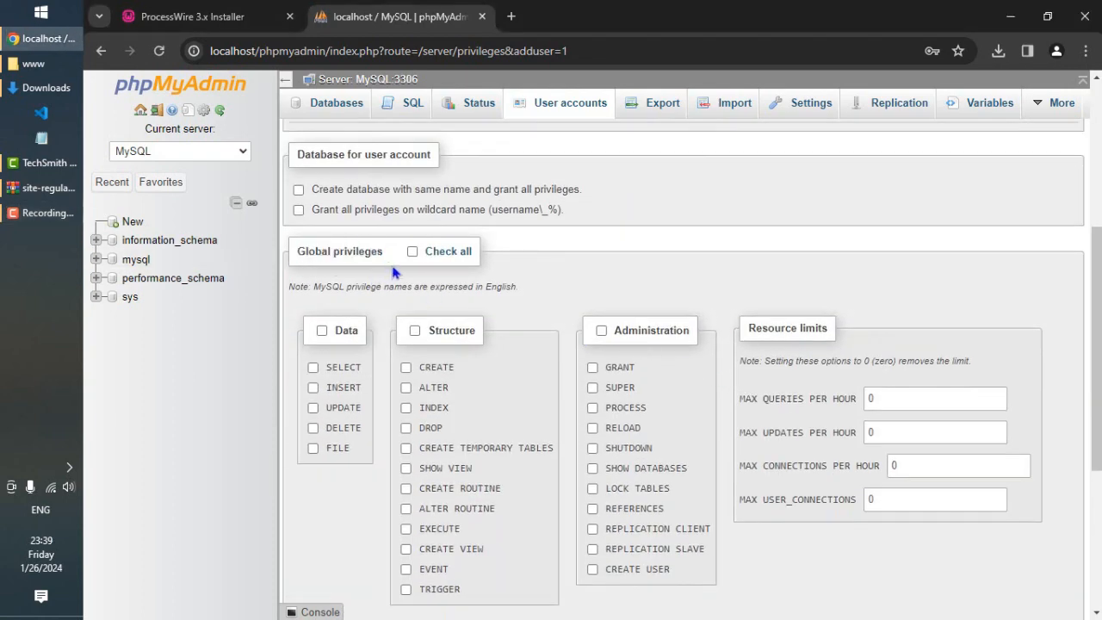
pyautogui.click(413, 253)
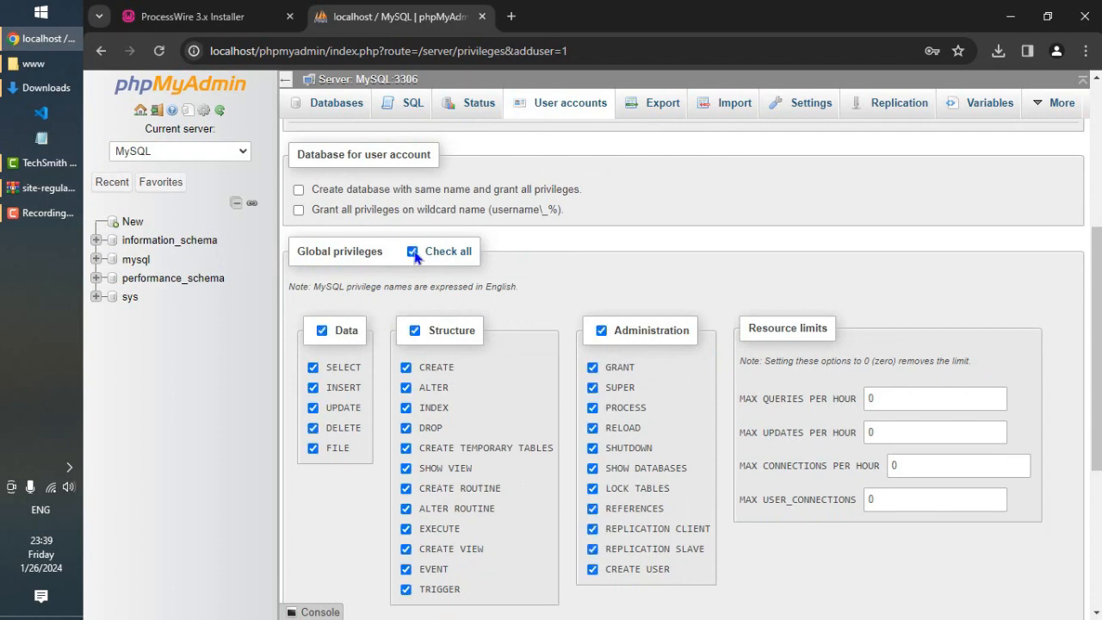
pyautogui.scroll(-2, 415, 256)
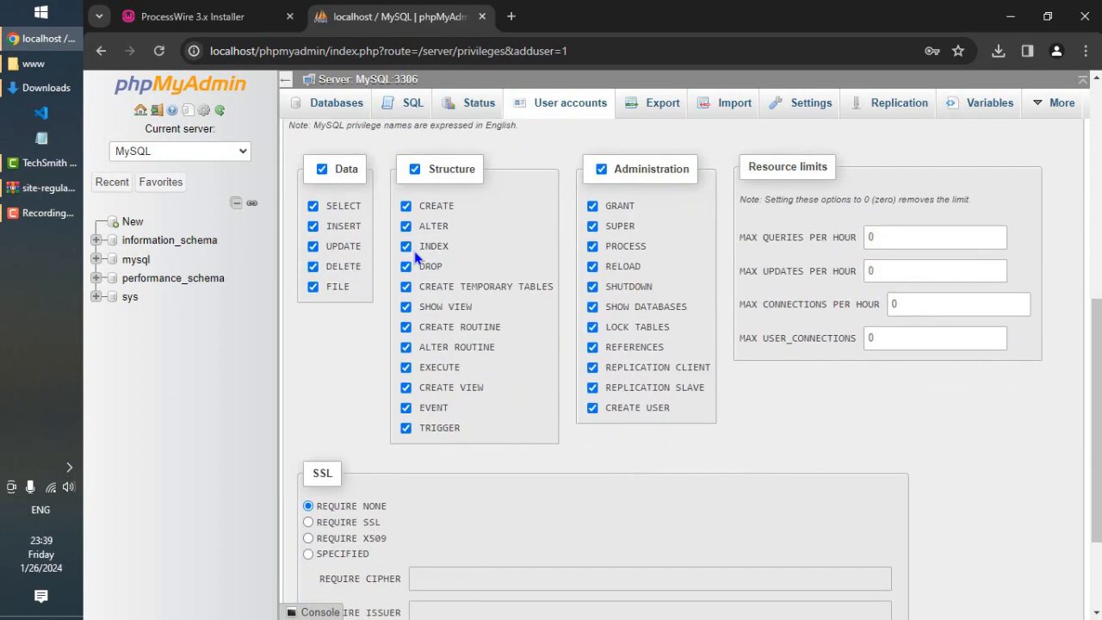
pyautogui.scroll(-2, 415, 256)
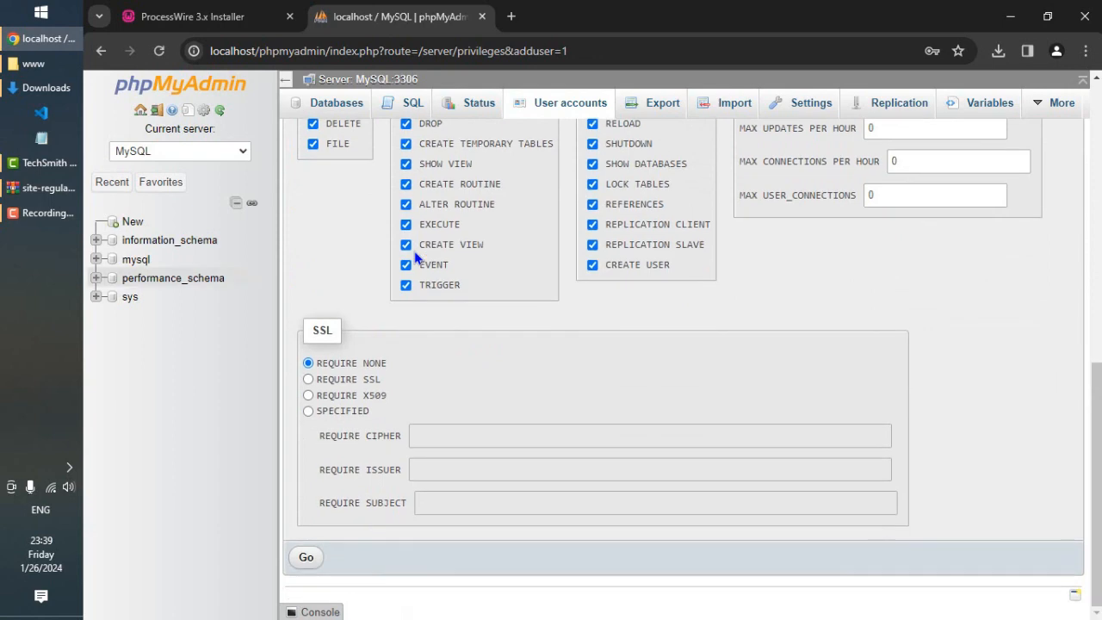
pyautogui.click(306, 558)
pyautogui.click(951, 95)
# Review the user creation message and the ProcessWire account's privileges and password status against root in the user accounts overview.
pyautogui.moveTo(308, 146); pyautogui.dragTo(460, 146)
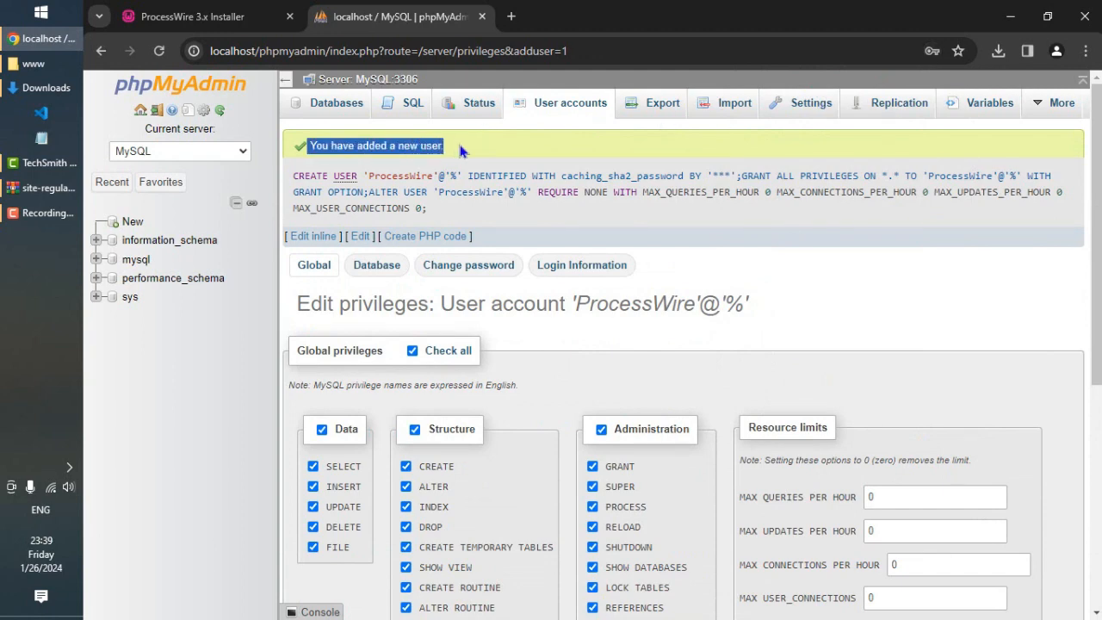
pyautogui.click(459, 144)
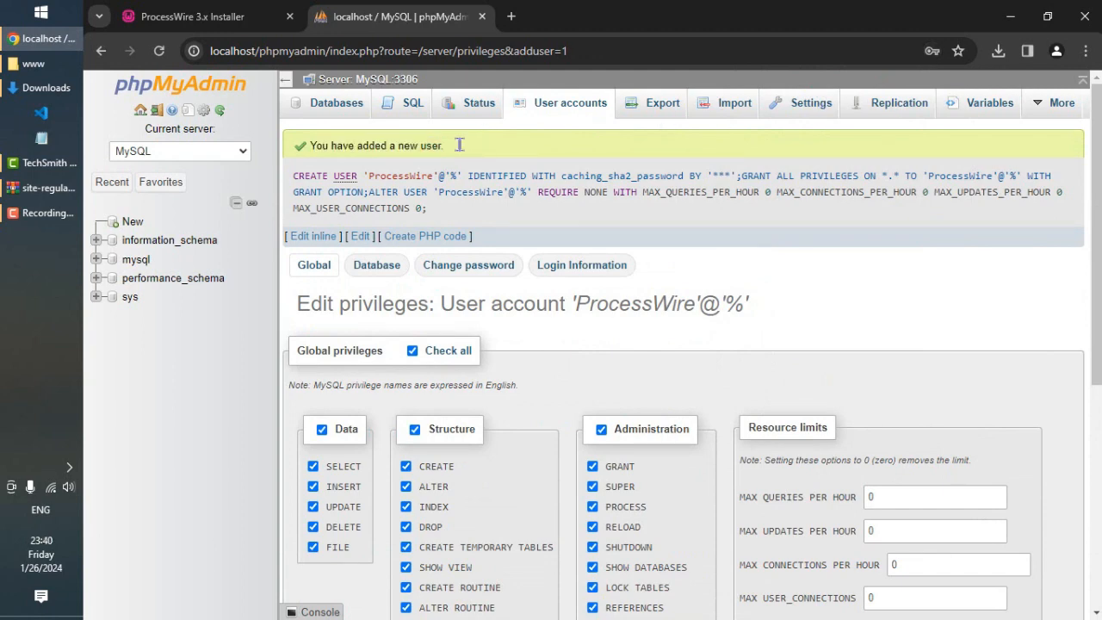
pyautogui.click(561, 104)
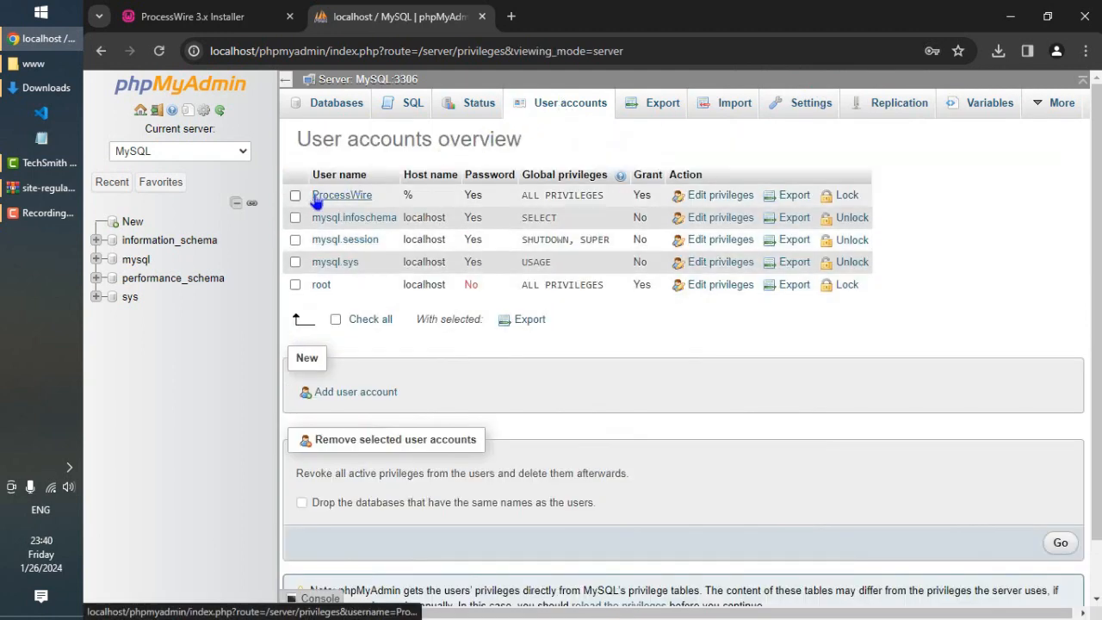
pyautogui.moveTo(311, 196); pyautogui.dragTo(610, 200)
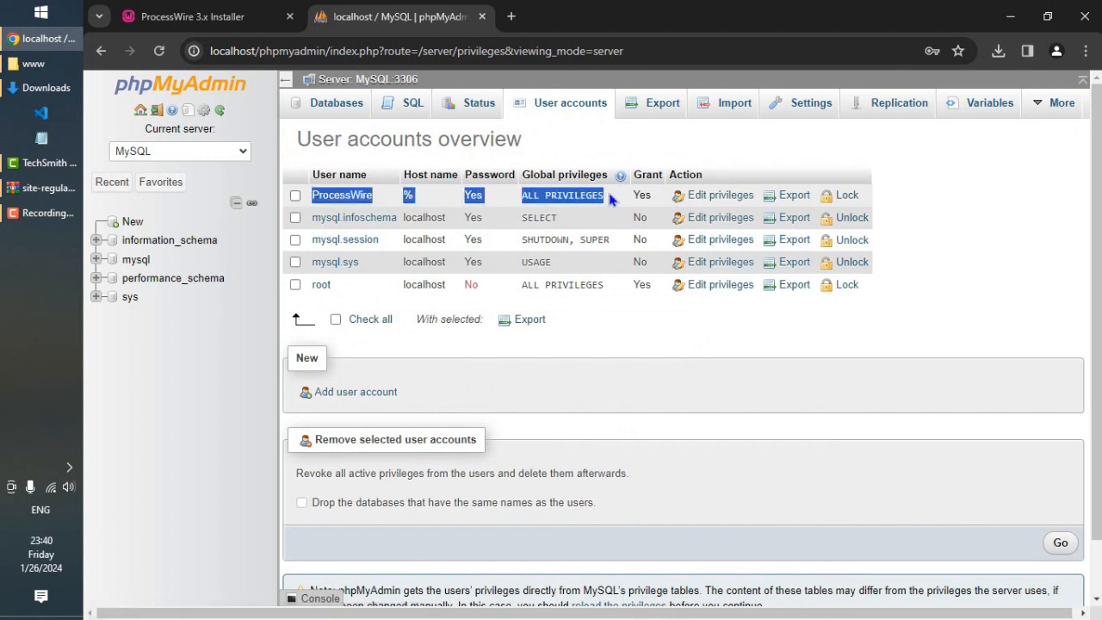
pyautogui.click(528, 198)
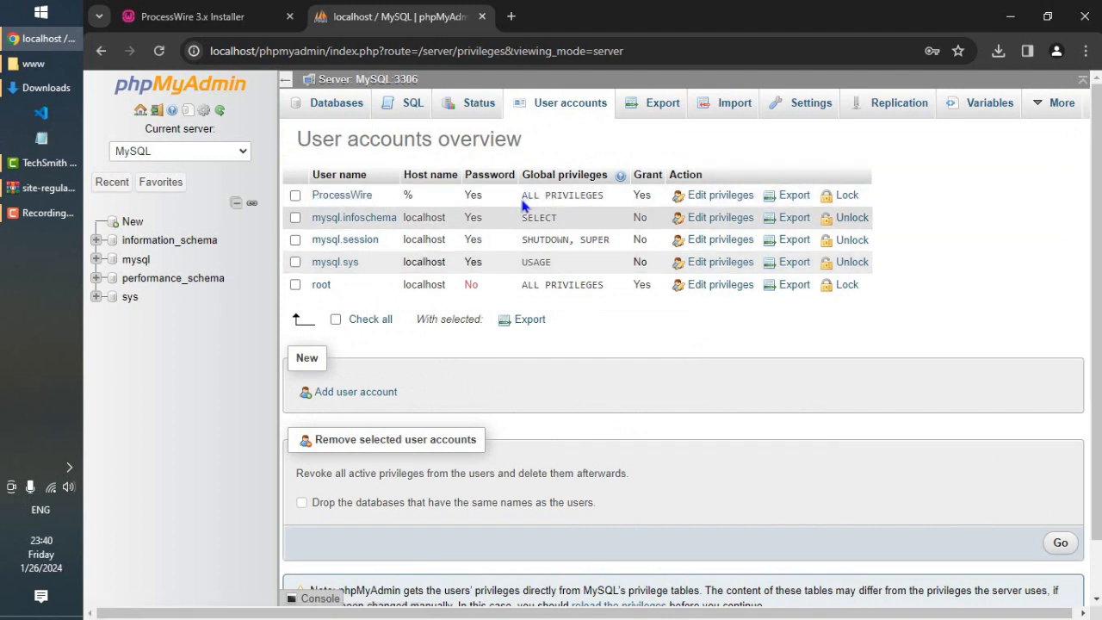
pyautogui.doubleClick(472, 285)
pyautogui.click(483, 290)
pyautogui.moveTo(379, 198); pyautogui.dragTo(310, 198)
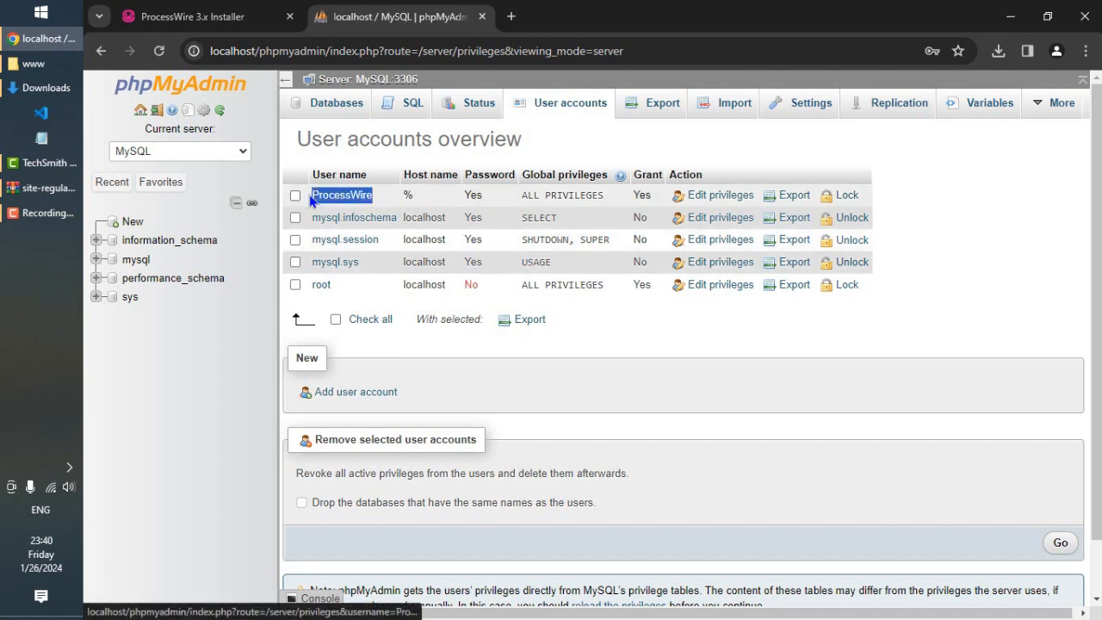
pyautogui.click(581, 205)
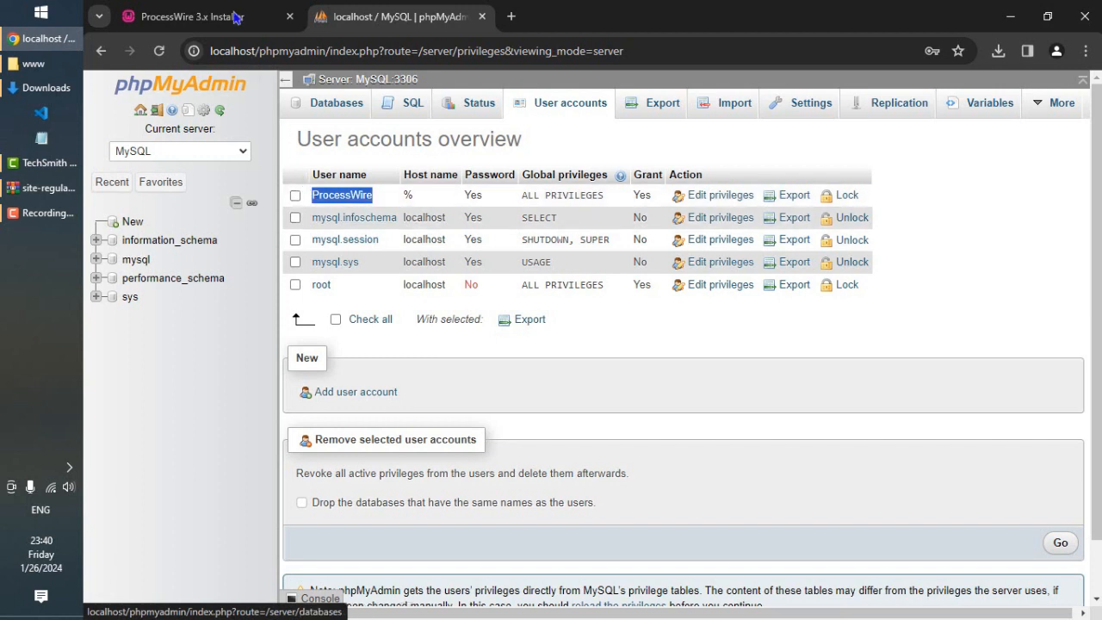
# Return to the ProcessWire installer, set DB User to ProcessWire and enter the DB Pass, keeping the connection as Hostname.
pyautogui.click(192, 17)
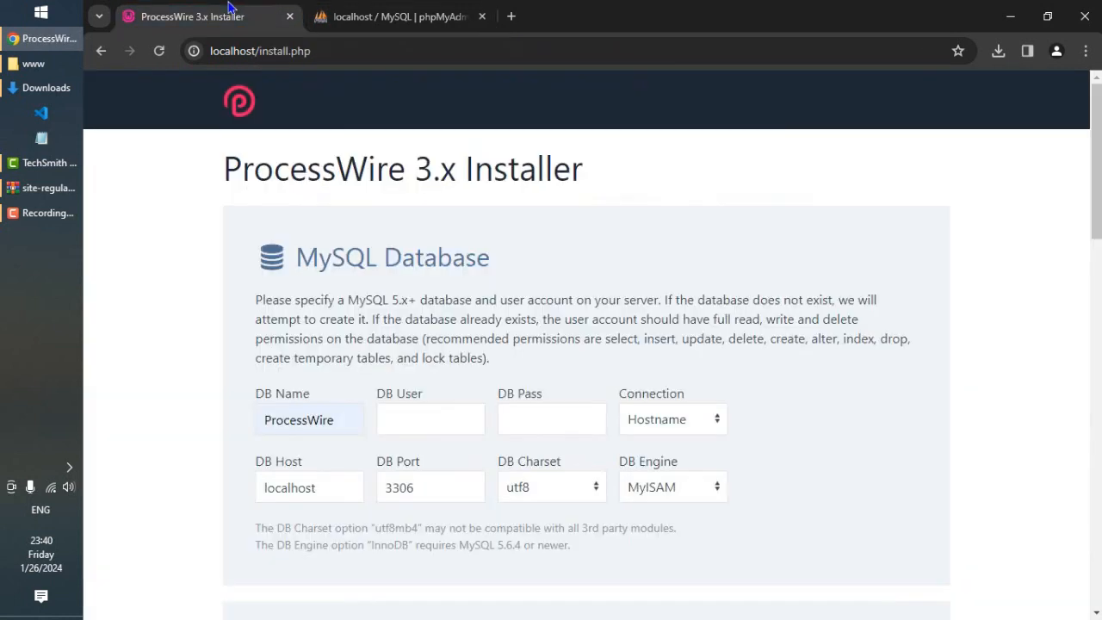
pyautogui.click(419, 422)
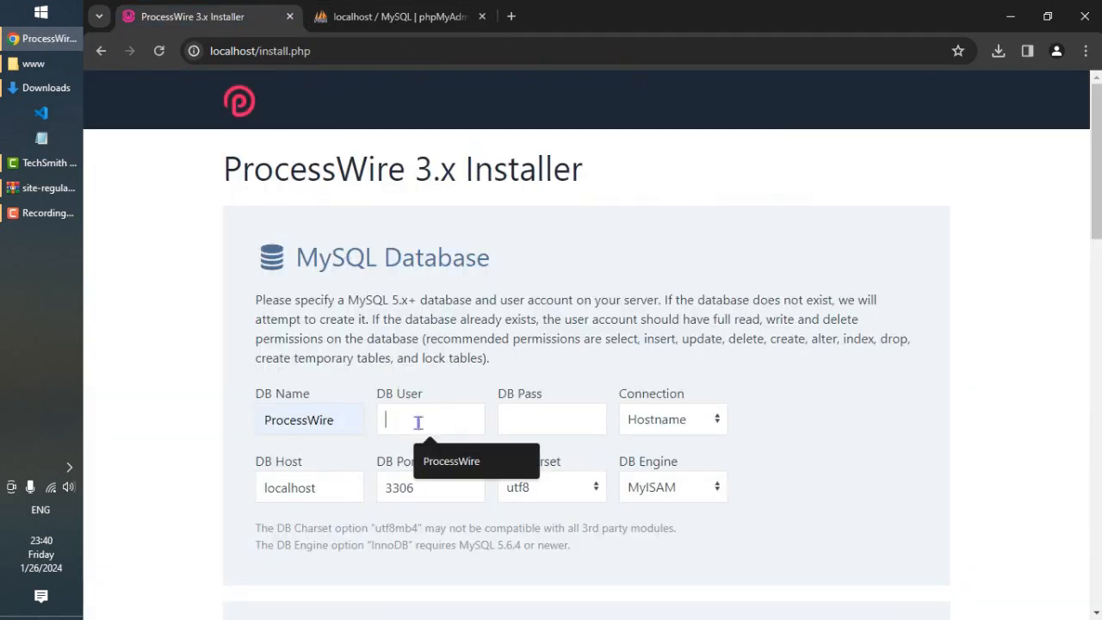
pyautogui.click(469, 470)
pyautogui.click(565, 420)
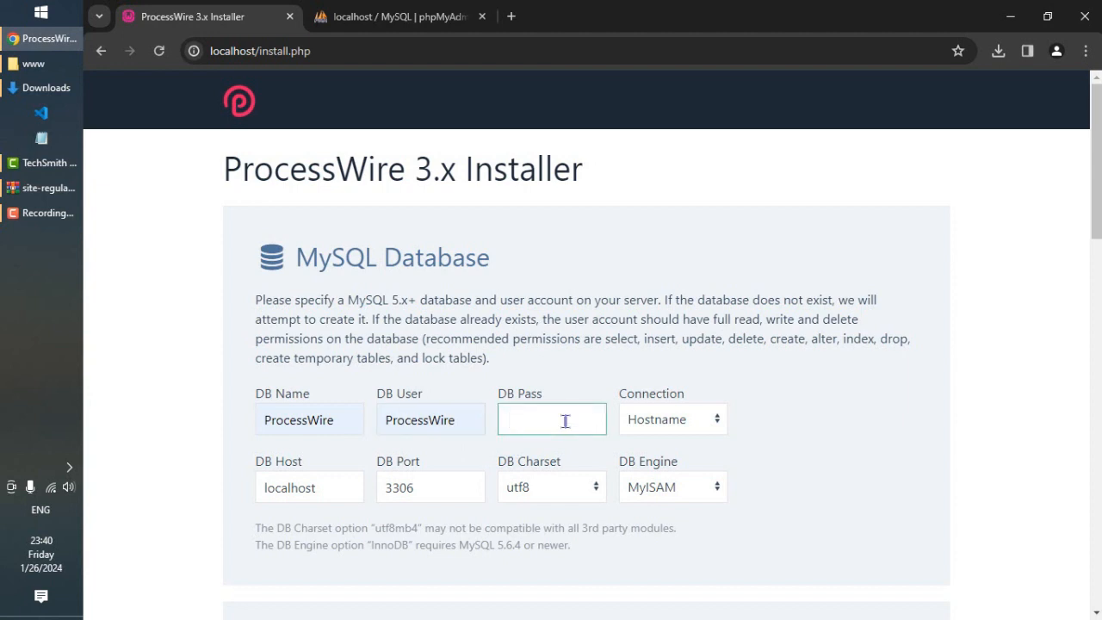
pyautogui.write('•••••••••••••')
pyautogui.hotkey('ctrl', 'a')
pyautogui.write('•••••••••••••')
pyautogui.click(694, 422)
pyautogui.click(672, 444)
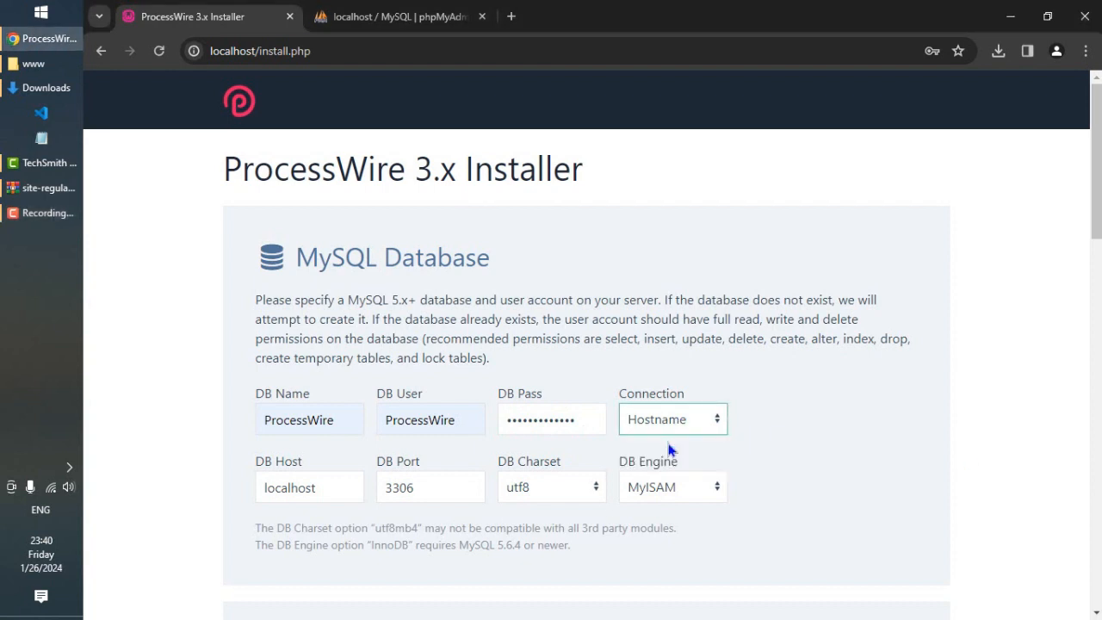
# Set the DB Charset to utf8mb4, keeping localhost as DB Host, 3306 as DB Port and MyISAM as DB Engine.
pyautogui.scroll(-2, 669, 444)
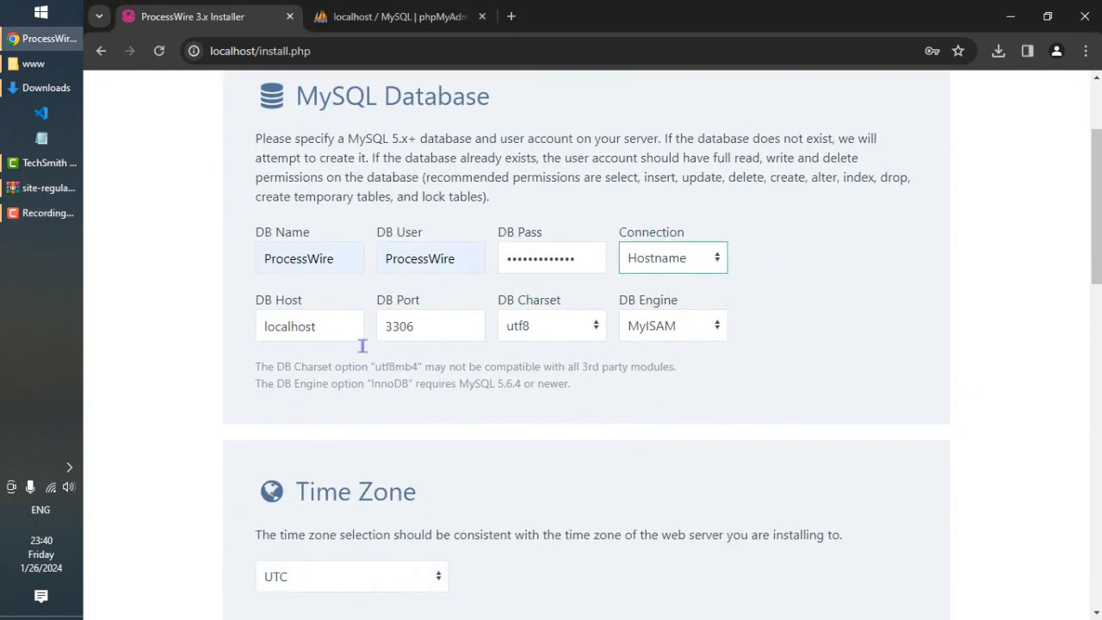
pyautogui.moveTo(336, 337); pyautogui.dragTo(209, 329)
pyautogui.click(332, 329)
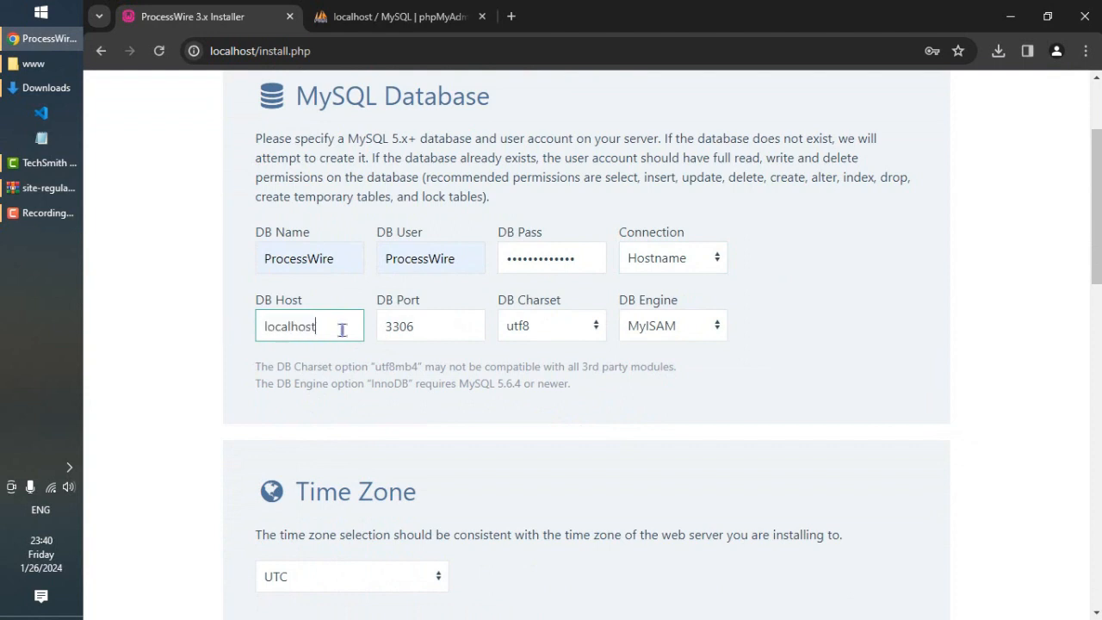
pyautogui.press('Tab')
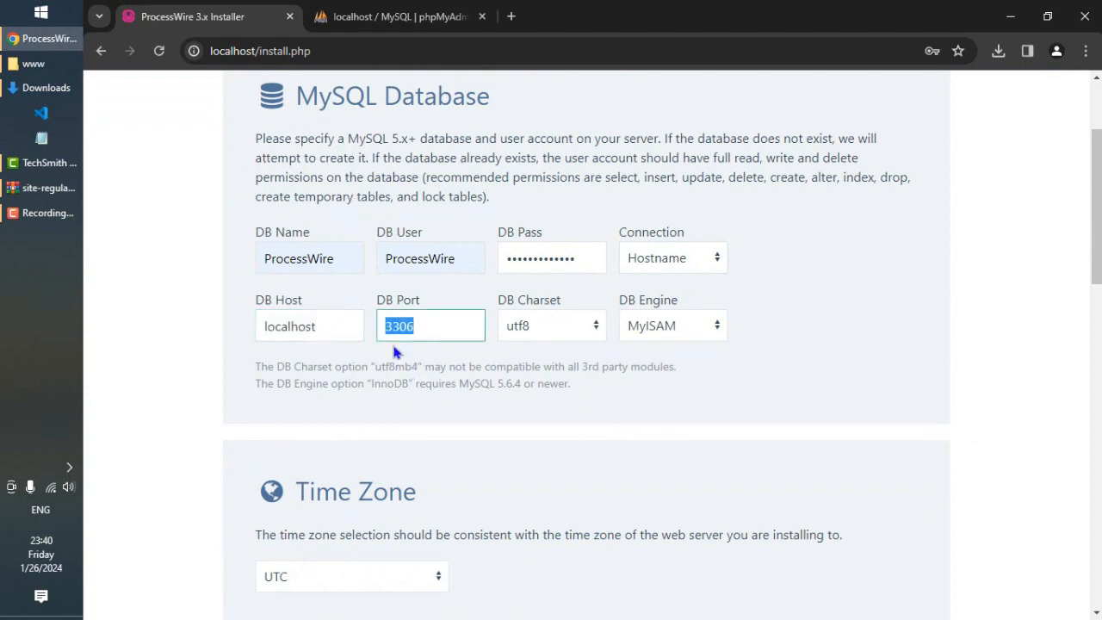
pyautogui.click(422, 328)
pyautogui.click(573, 334)
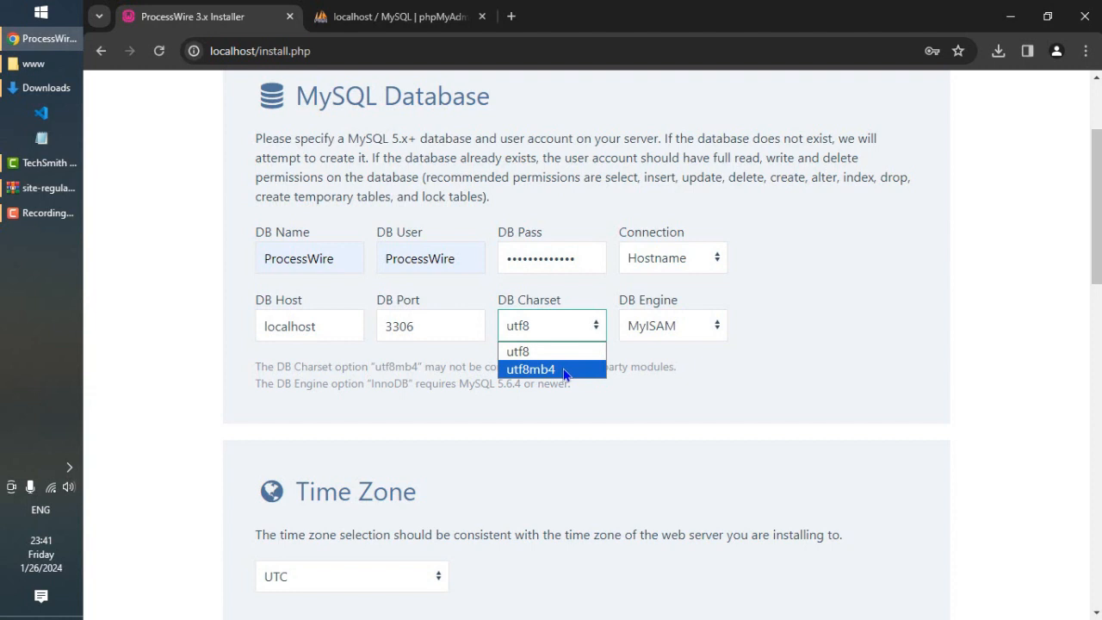
pyautogui.click(565, 369)
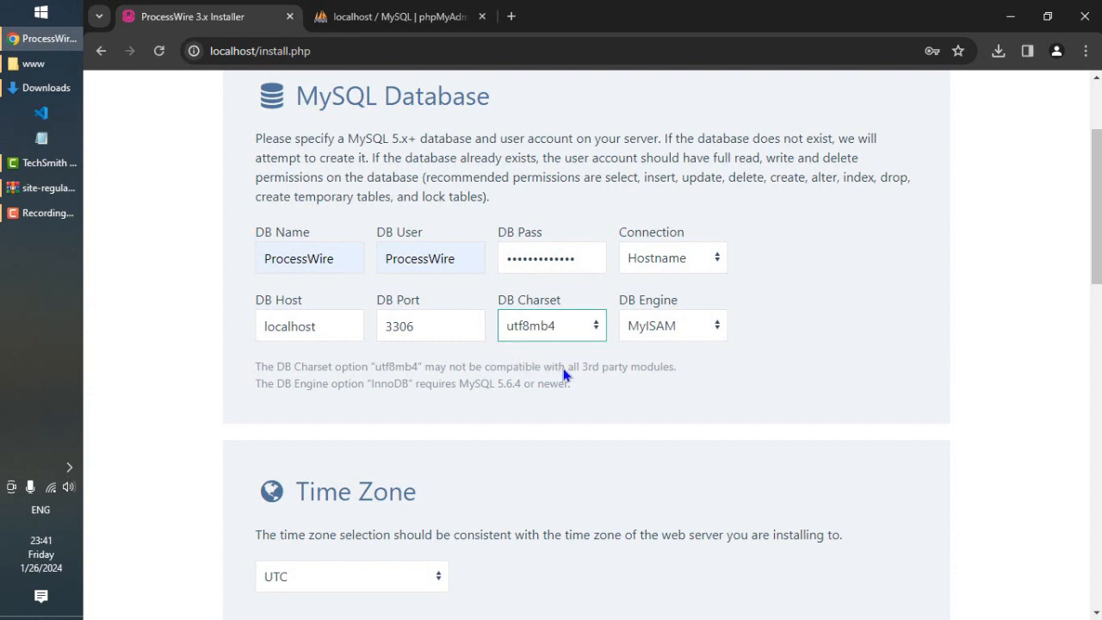
pyautogui.click(702, 331)
pyautogui.click(605, 423)
pyautogui.scroll(-4, 204, 397)
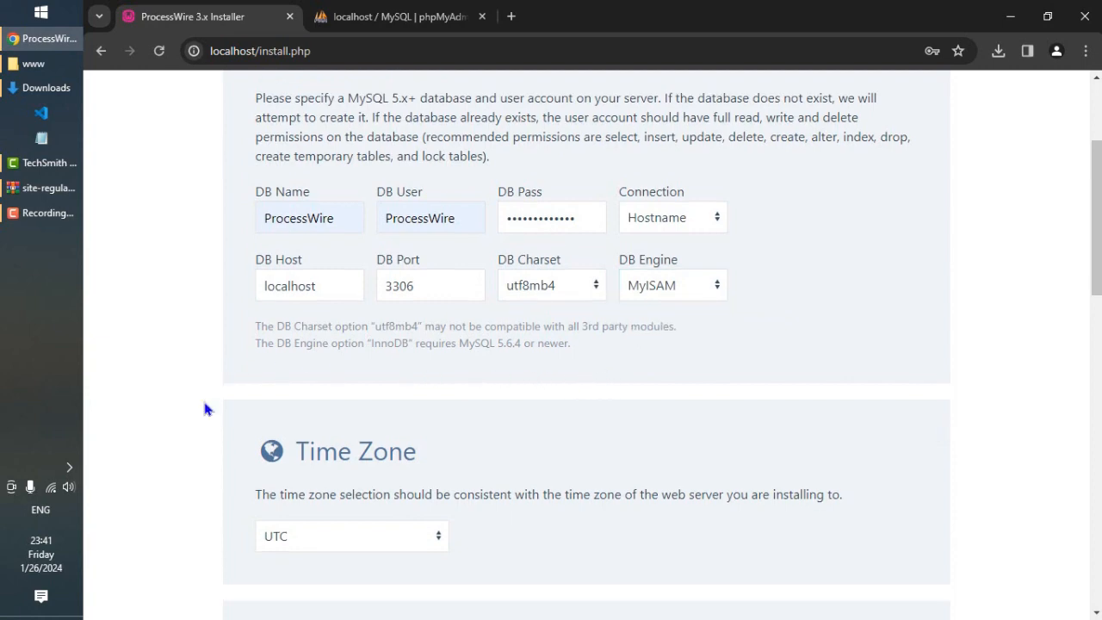
# Review the Time Zone, File Permissions and HTTP Host Names settings, keeping 755 for directories, 644 for files and localhost as host.
pyautogui.click(373, 253)
pyautogui.click(373, 254)
pyautogui.scroll(-3, 373, 253)
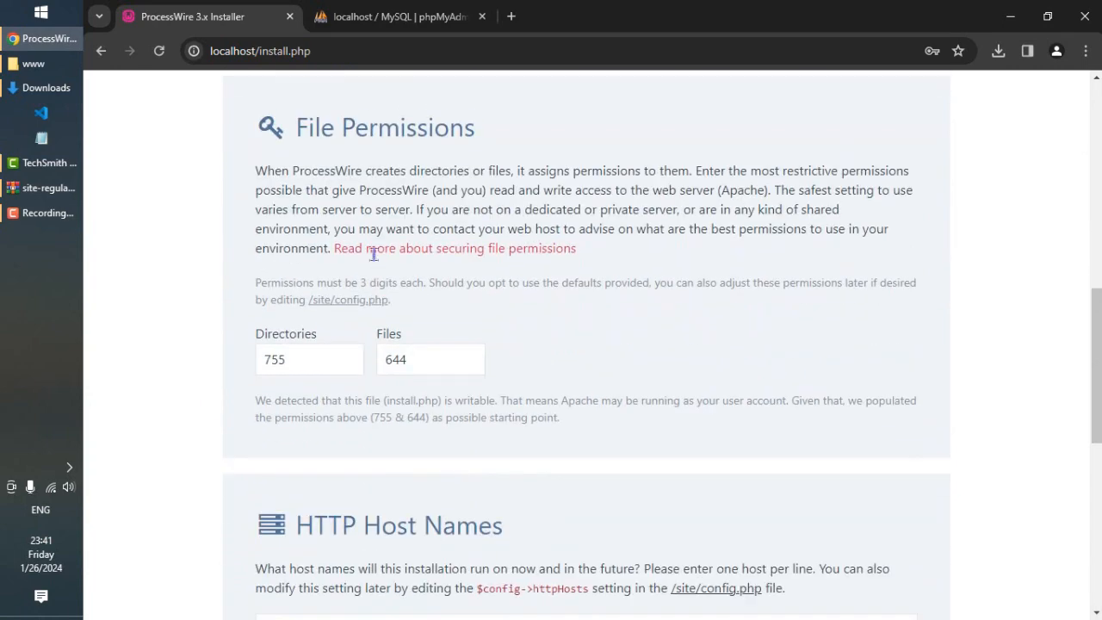
pyautogui.scroll(-4, 373, 253)
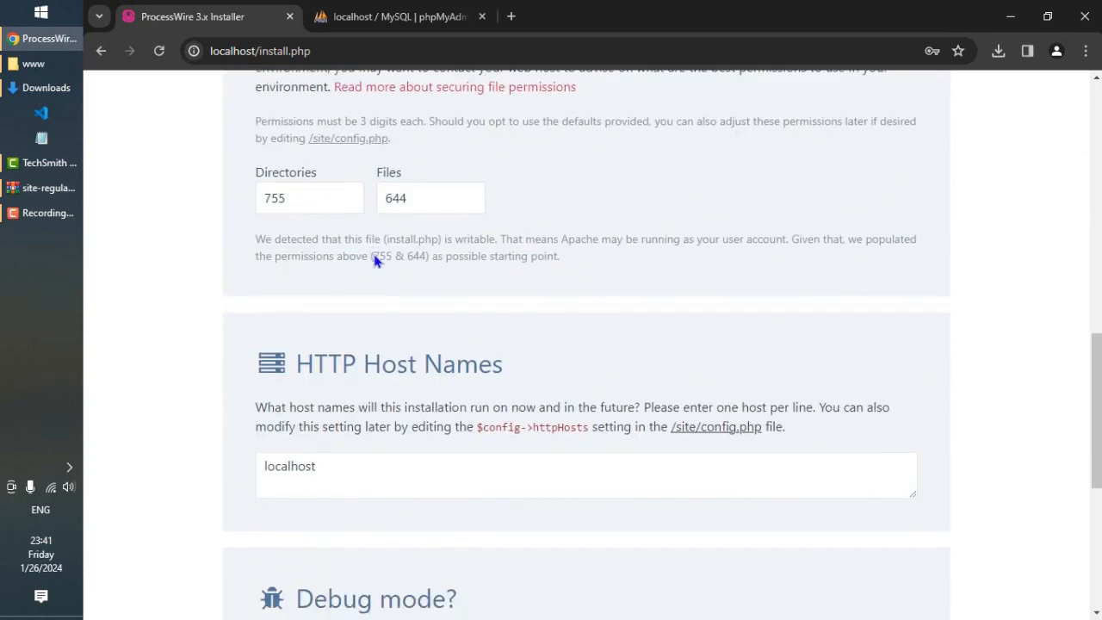
pyautogui.moveTo(337, 321); pyautogui.dragTo(215, 320)
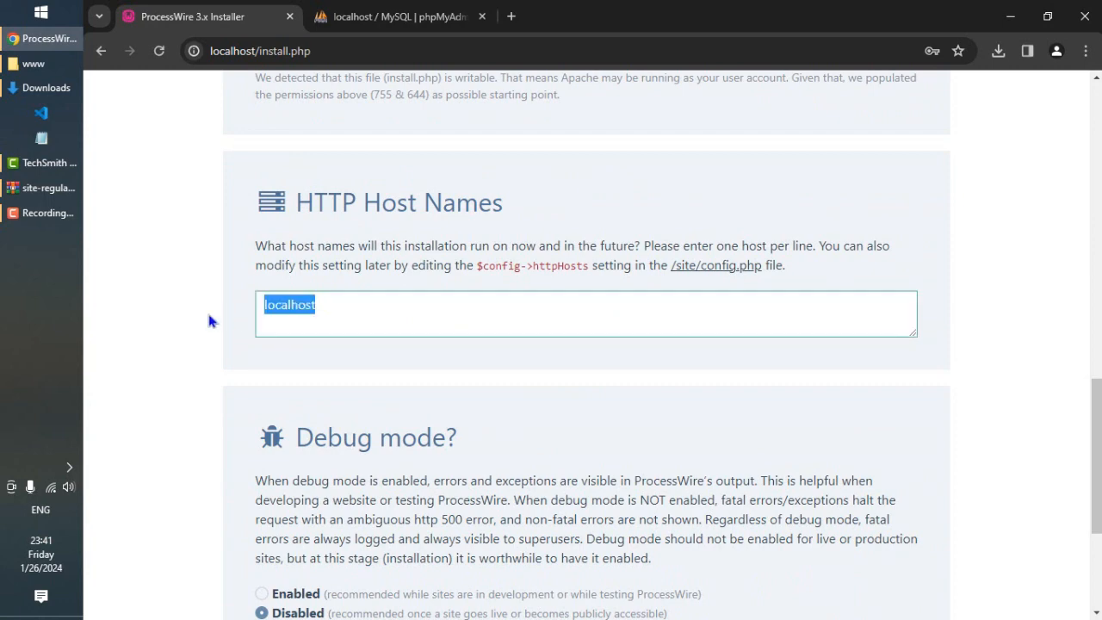
pyautogui.click(244, 327)
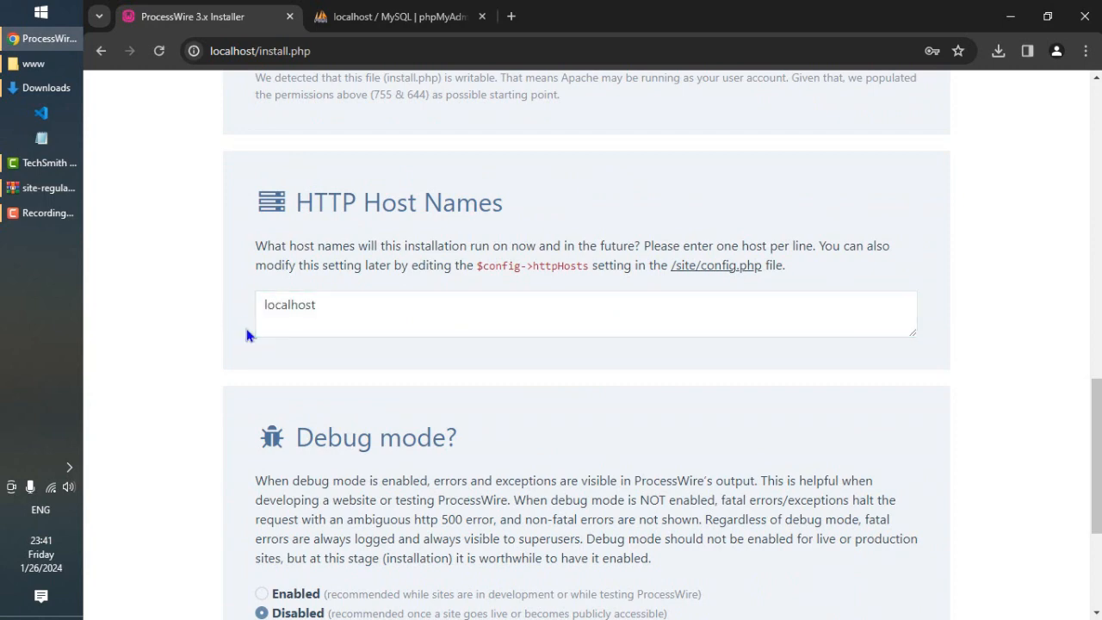
pyautogui.scroll(-3, 247, 334)
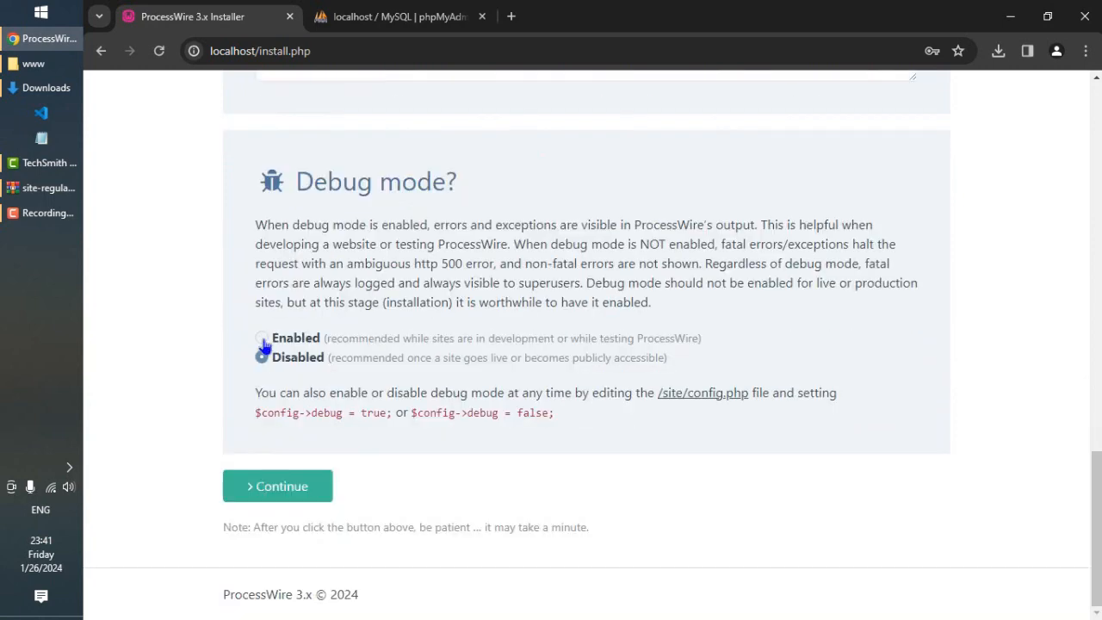
# Set Debug mode to Enabled and check the note on changing it through /site/config.php.
pyautogui.click(262, 339)
pyautogui.moveTo(580, 414)
pyautogui.mouseDown()
pyautogui.moveTo(257, 390)
pyautogui.moveTo(509, 430)
pyautogui.moveTo(565, 418)
pyautogui.mouseUp()
pyautogui.click(564, 413)
pyautogui.moveTo(658, 393); pyautogui.dragTo(749, 394)
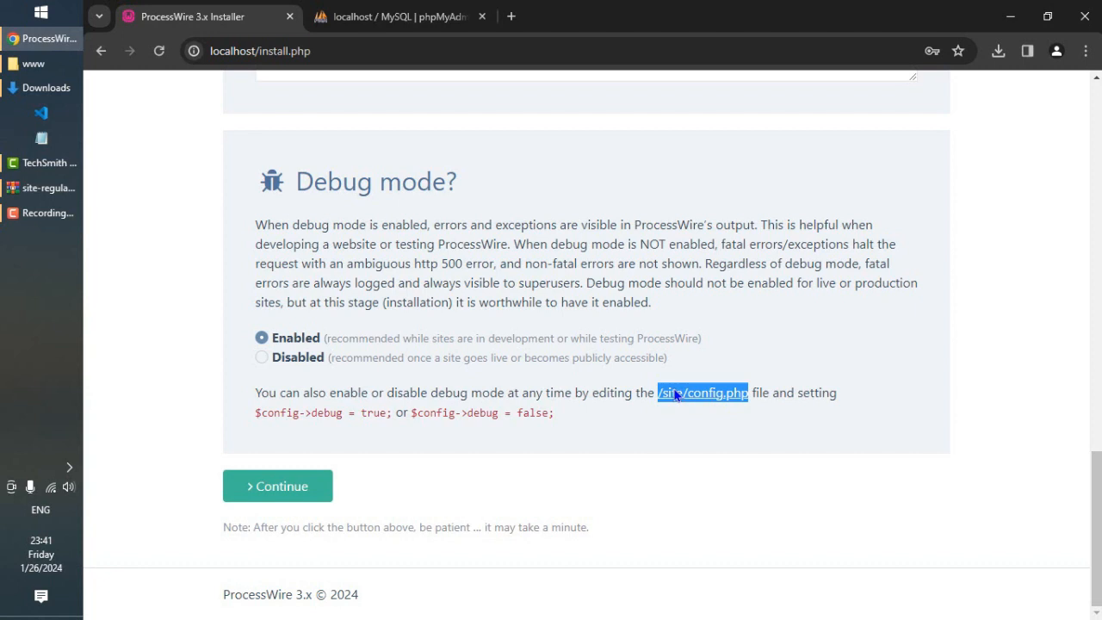
pyautogui.click(641, 422)
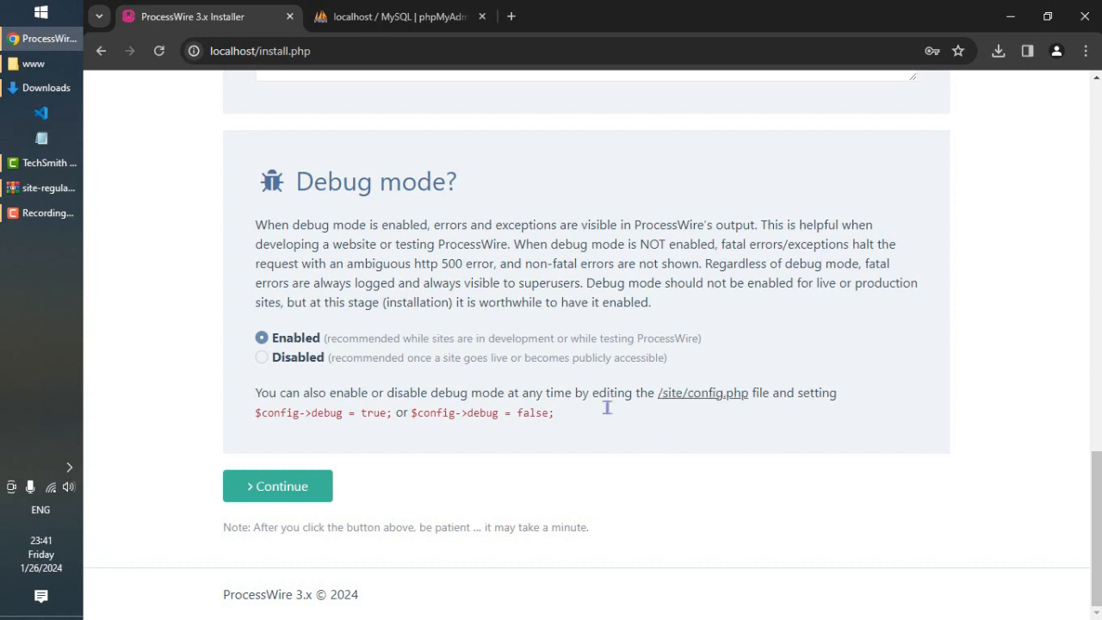
# Locate config.php in the site folder under www in File Explorer, and return to the installer in the browser.
pyautogui.click(32, 63)
pyautogui.doubleClick(307, 127)
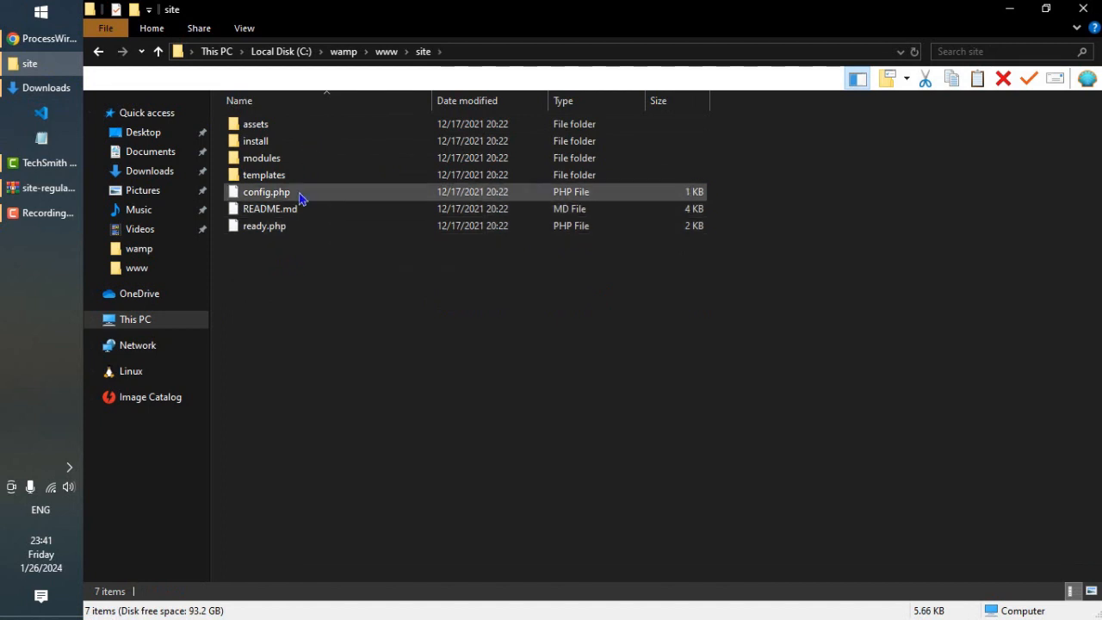
pyautogui.click(301, 196)
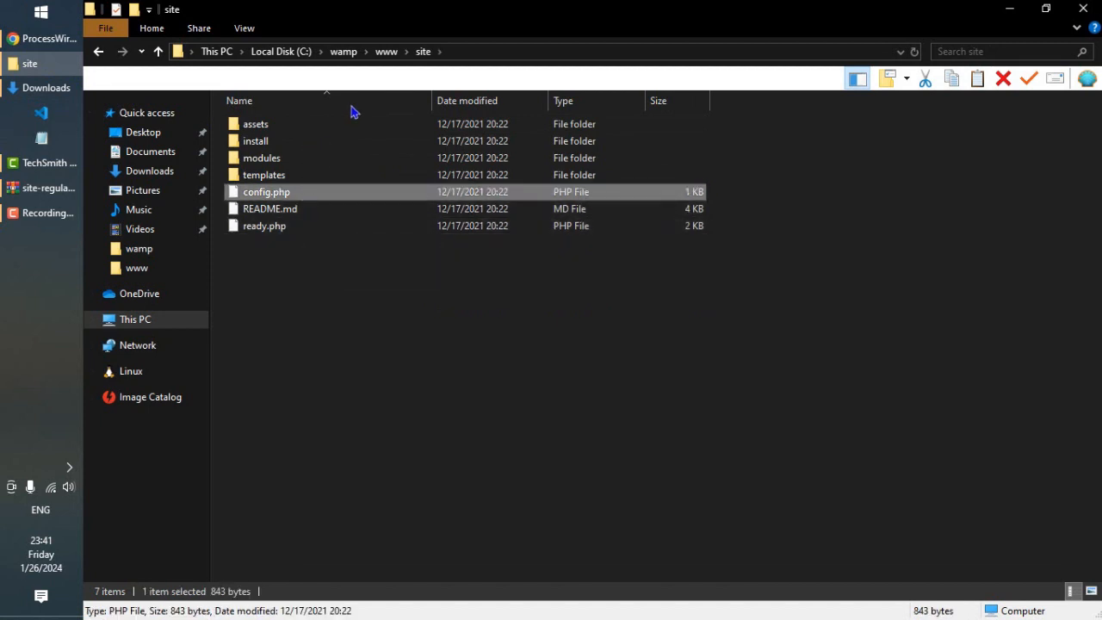
pyautogui.click(386, 51)
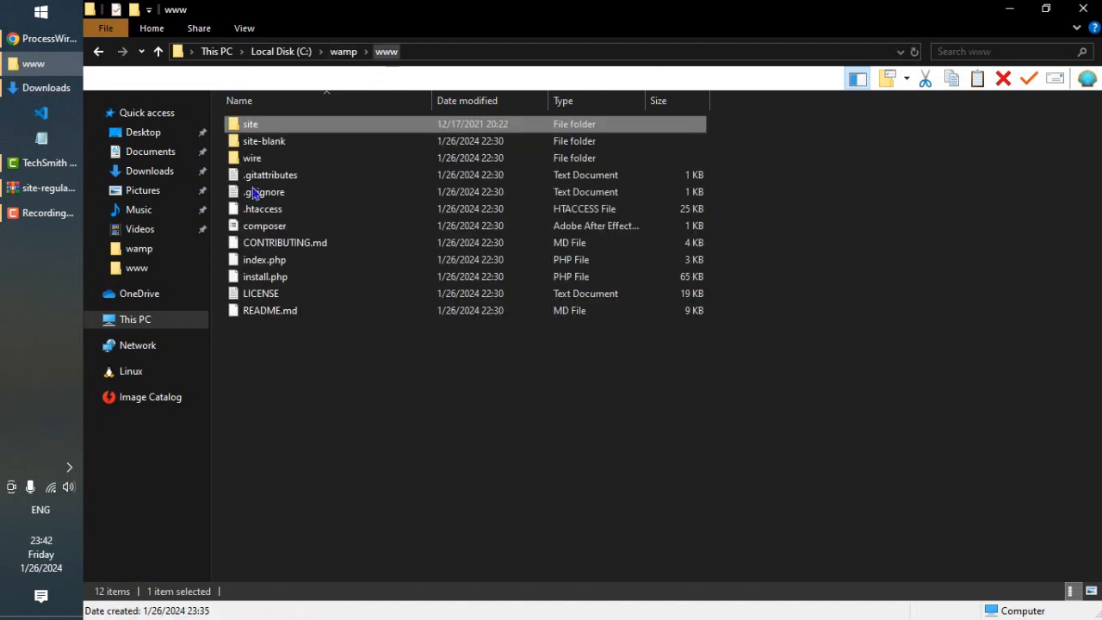
pyautogui.click(48, 39)
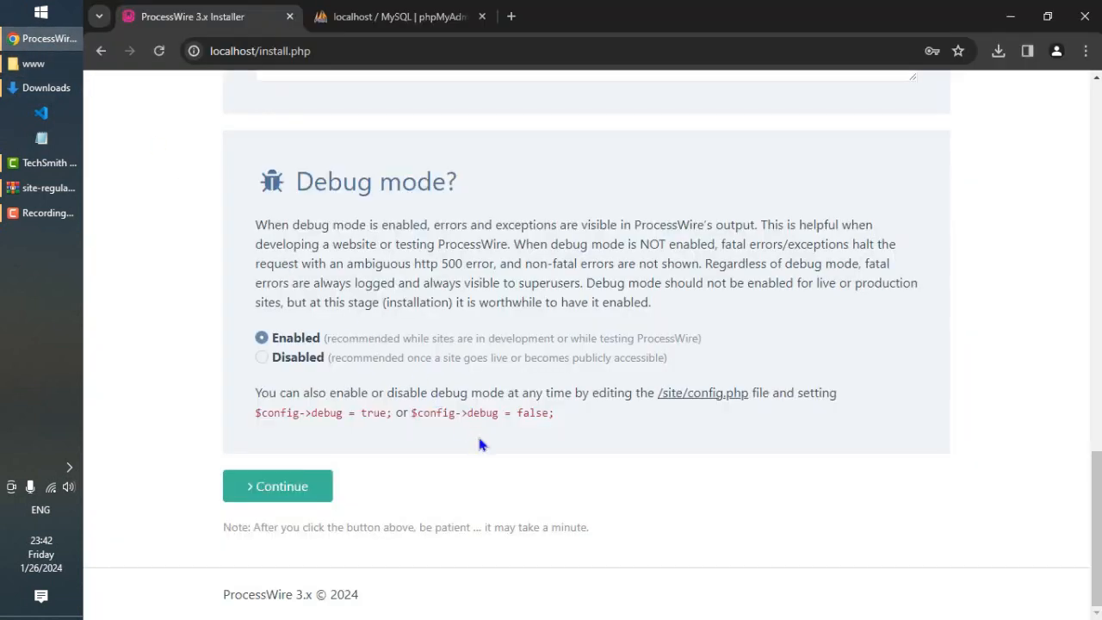
# Check the $config->debug setting in the debug mode note and continue the installation with the entered database settings.
pyautogui.moveTo(448, 414); pyautogui.dragTo(558, 416)
pyautogui.click(556, 418)
pyautogui.click(285, 495)
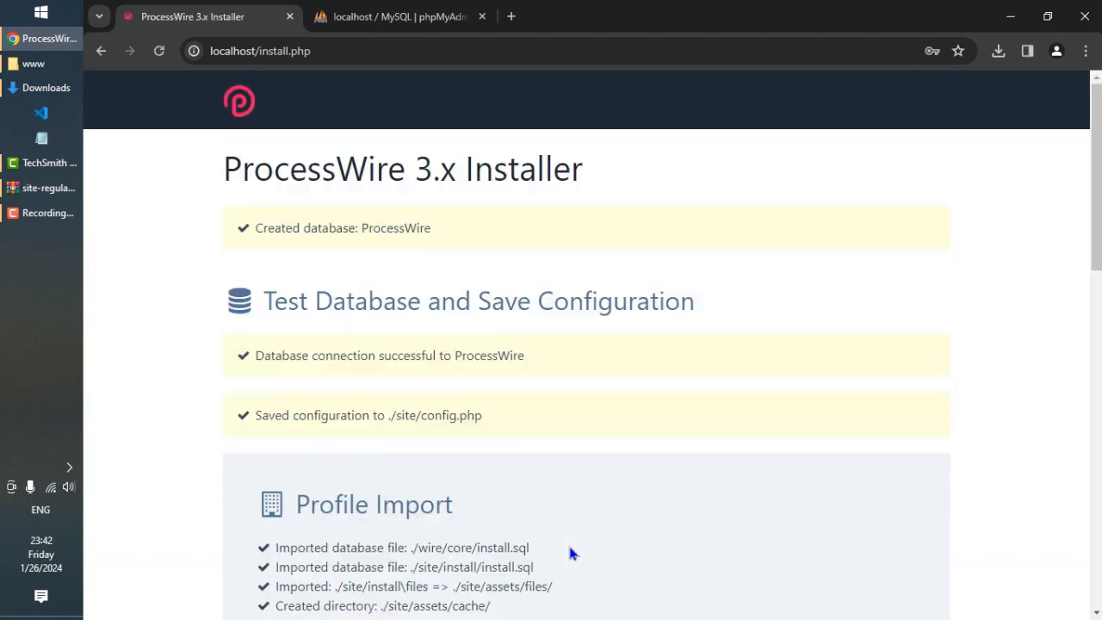
# Review the installer's database creation, configuration and Profile Import results down to the Admin Panel section.
pyautogui.moveTo(250, 228)
pyautogui.mouseDown()
pyautogui.moveTo(403, 222)
pyautogui.moveTo(399, 233)
pyautogui.moveTo(247, 244)
pyautogui.mouseUp()
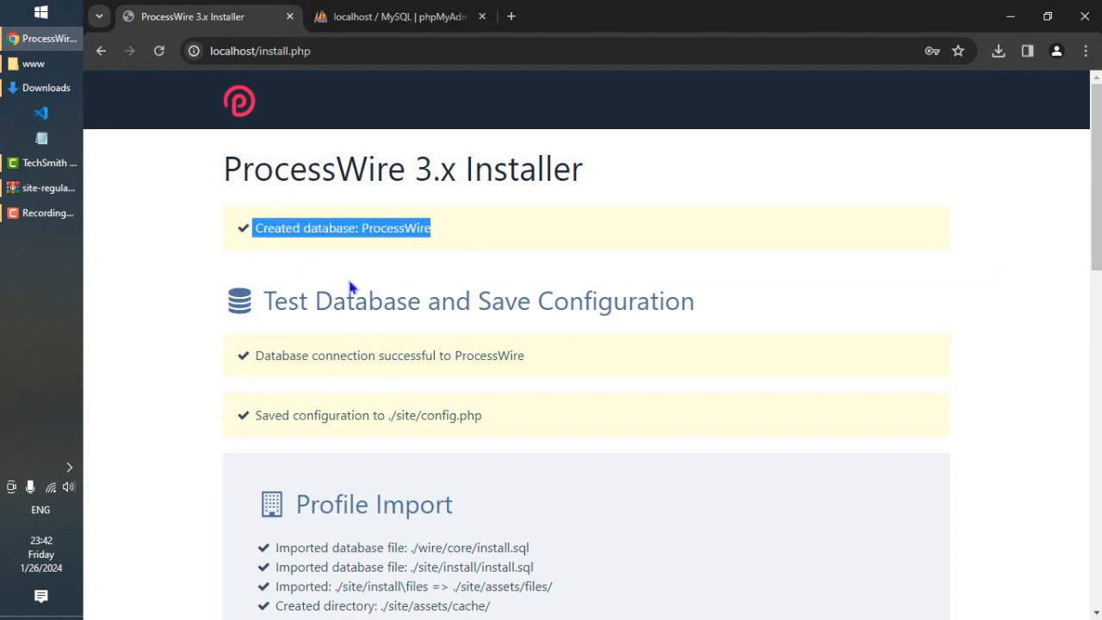
pyautogui.scroll(-1, 364, 286)
pyautogui.scroll(-3, 364, 286)
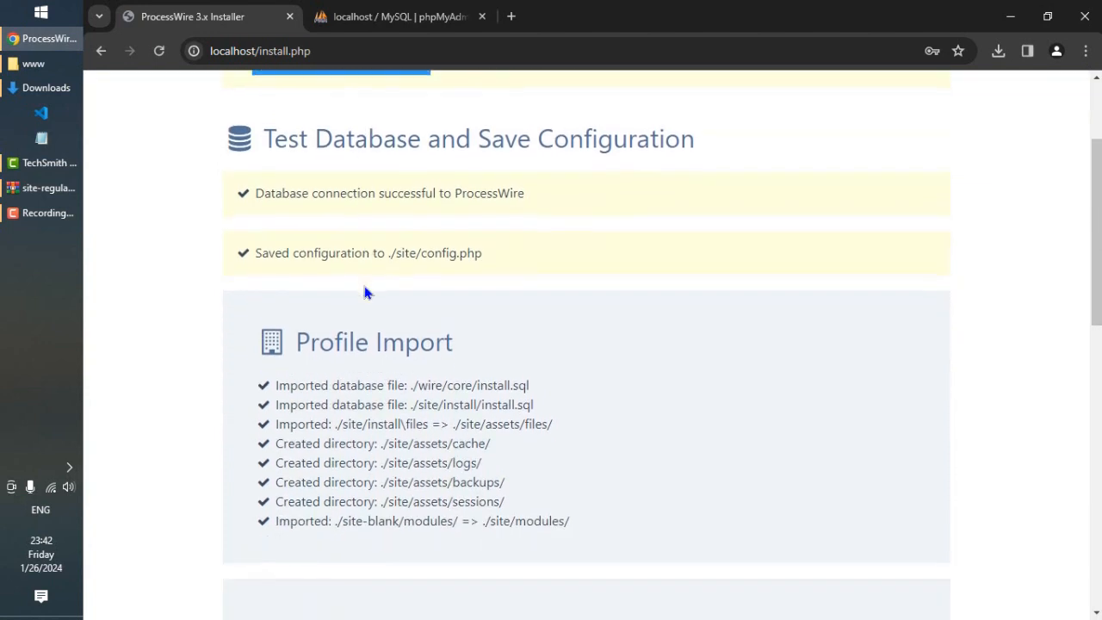
pyautogui.moveTo(267, 229); pyautogui.dragTo(608, 353)
pyautogui.click(609, 352)
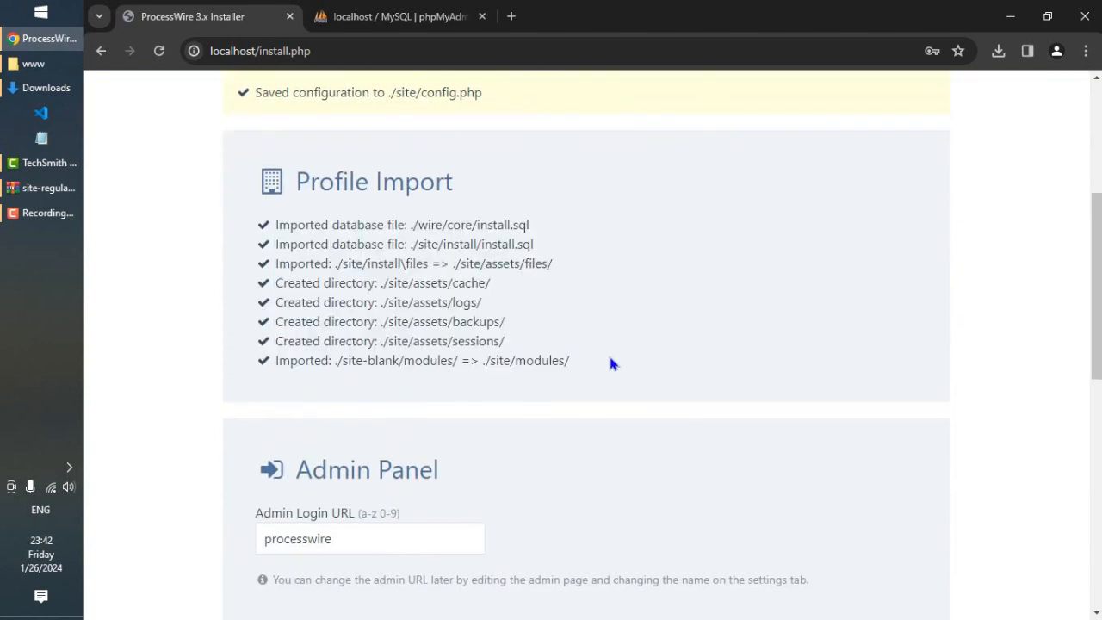
pyautogui.scroll(-1, 608, 352)
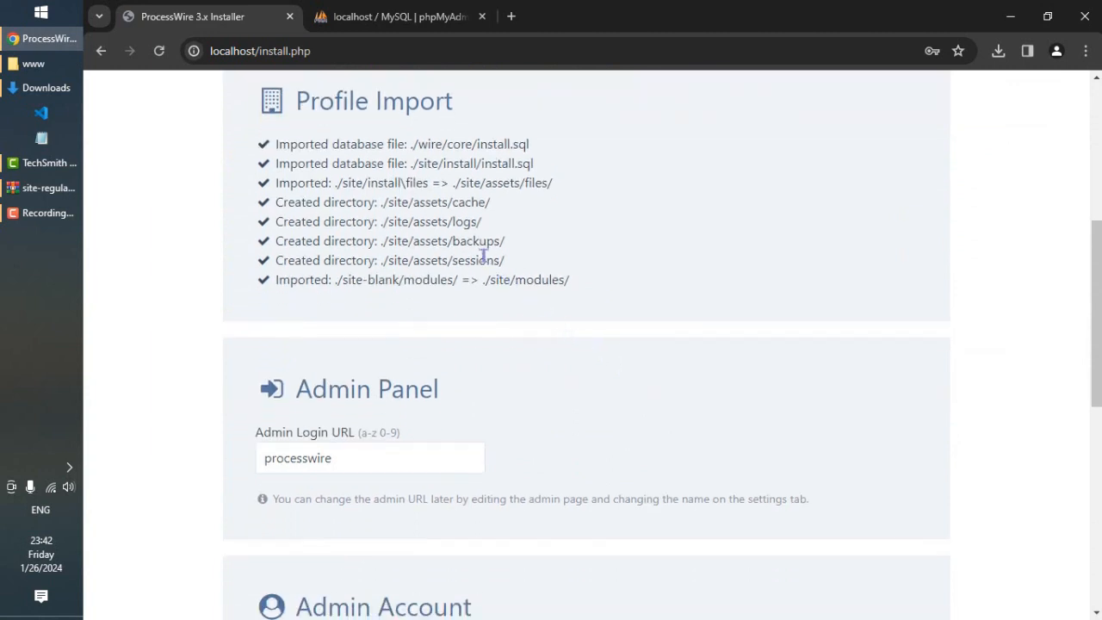
pyautogui.scroll(-2, 479, 251)
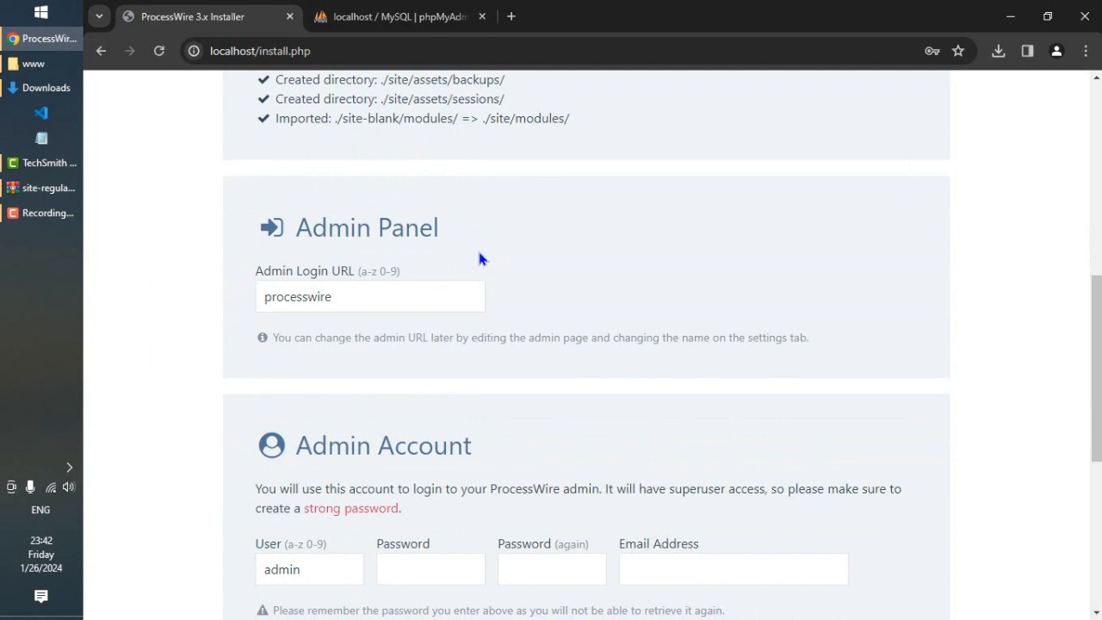
# Examine the Admin Login URL setting and the part of the localhost address that it replaces.
pyautogui.tripleClick(391, 231)
pyautogui.click(368, 250)
pyautogui.click(388, 308)
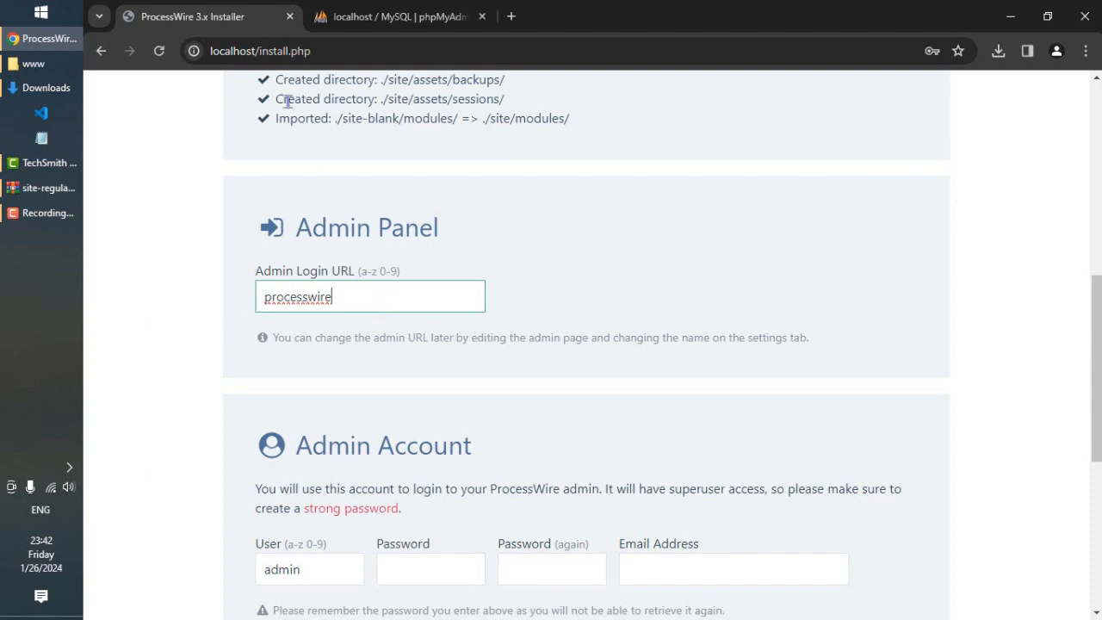
pyautogui.click(264, 52)
pyautogui.click(264, 54)
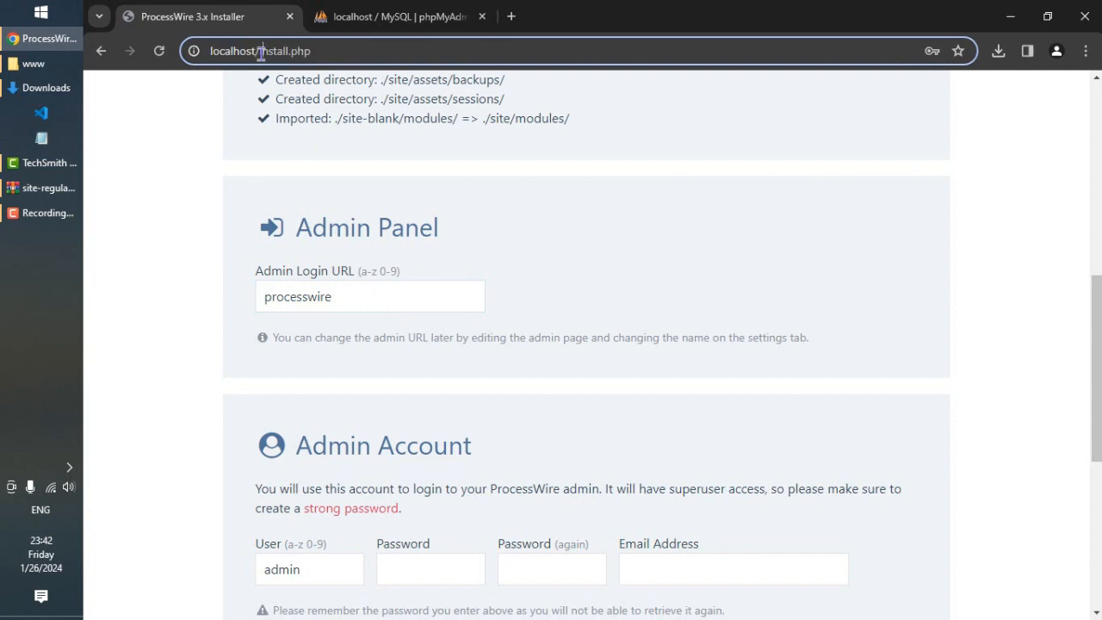
pyautogui.moveTo(260, 52); pyautogui.dragTo(314, 51)
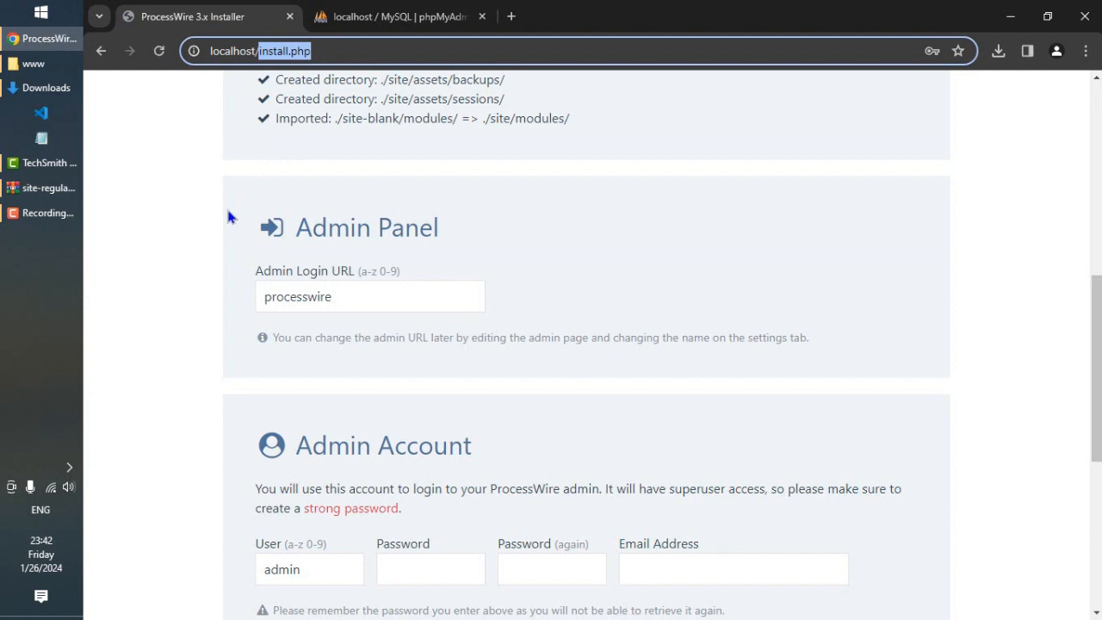
pyautogui.moveTo(340, 296); pyautogui.dragTo(234, 301)
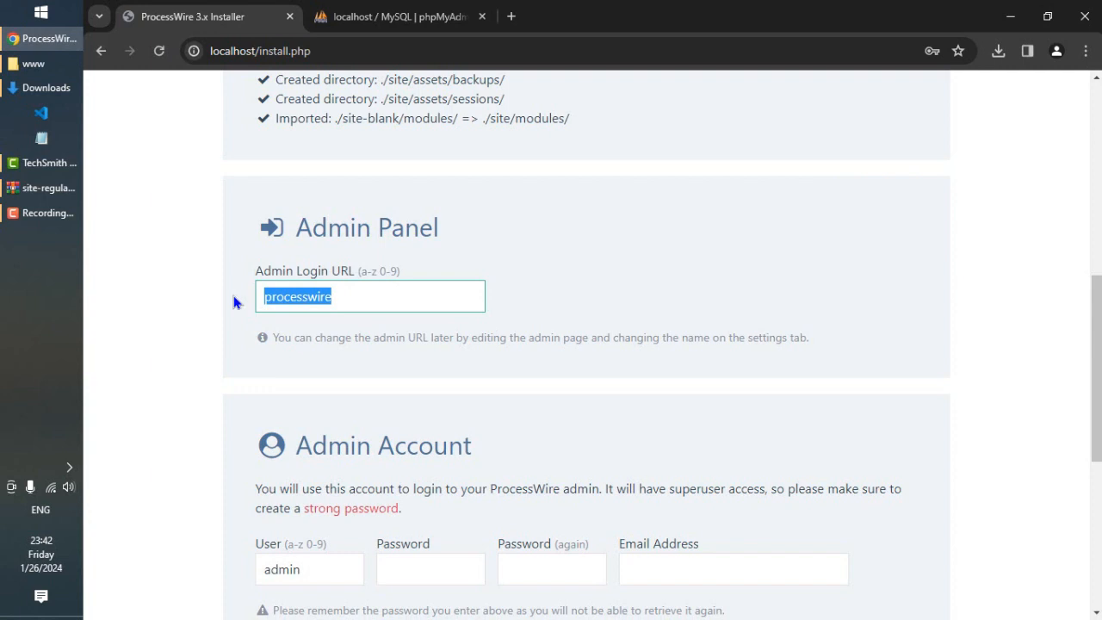
pyautogui.write('admin')
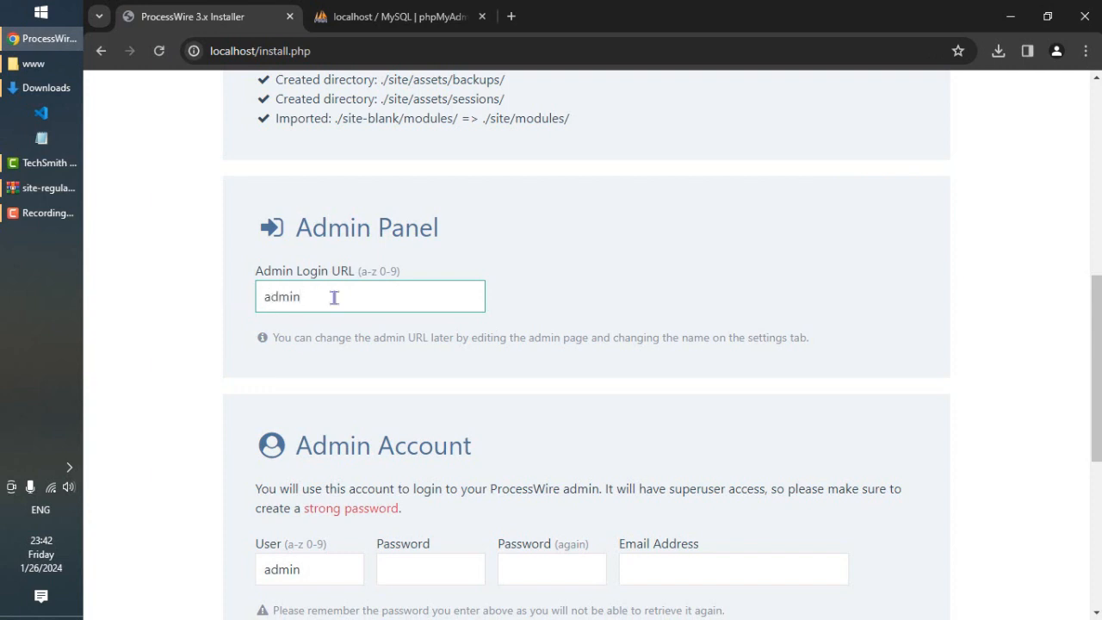
pyautogui.hotkey('ctrl', 'z')
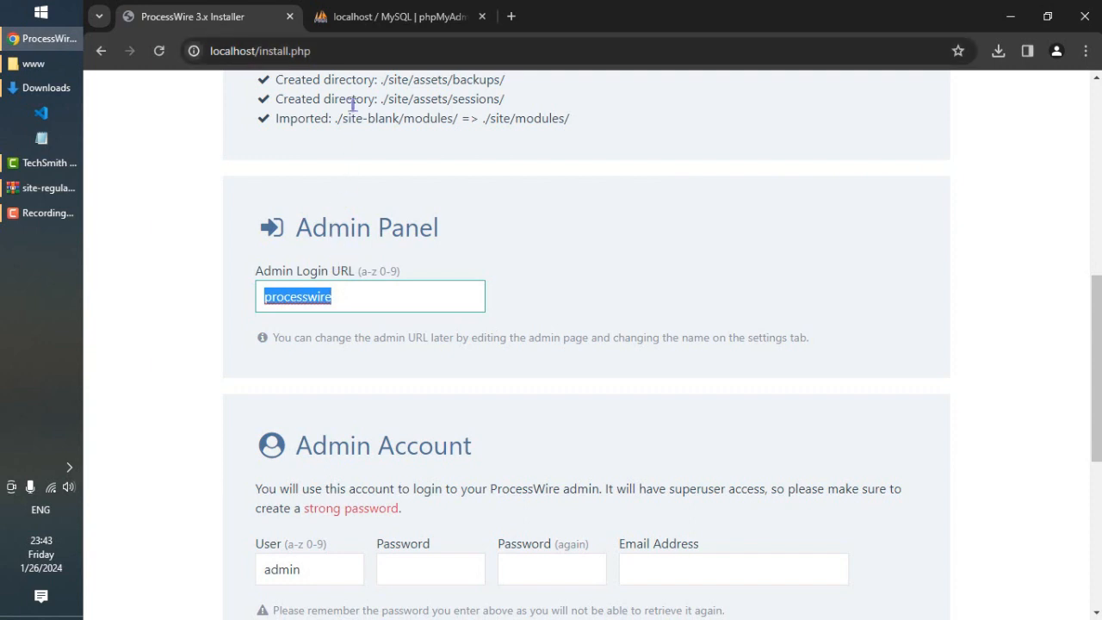
# Set the Admin Login URL to admin in the Admin Panel section.
pyautogui.click(334, 298)
pyautogui.moveTo(353, 299); pyautogui.dragTo(198, 302)
pyautogui.write('admin')
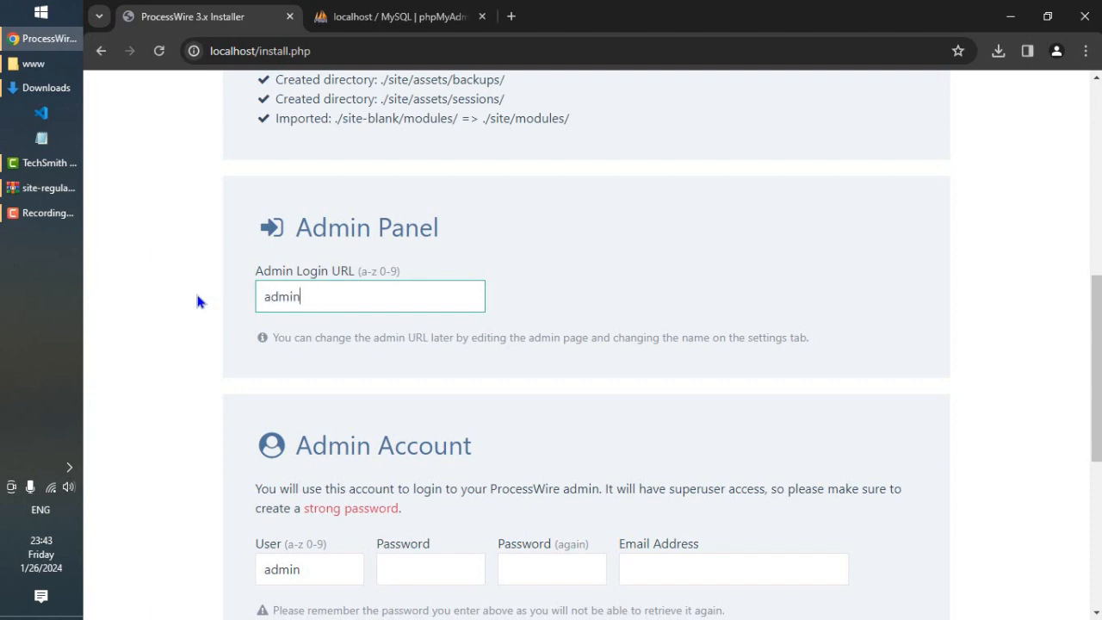
pyautogui.click(198, 359)
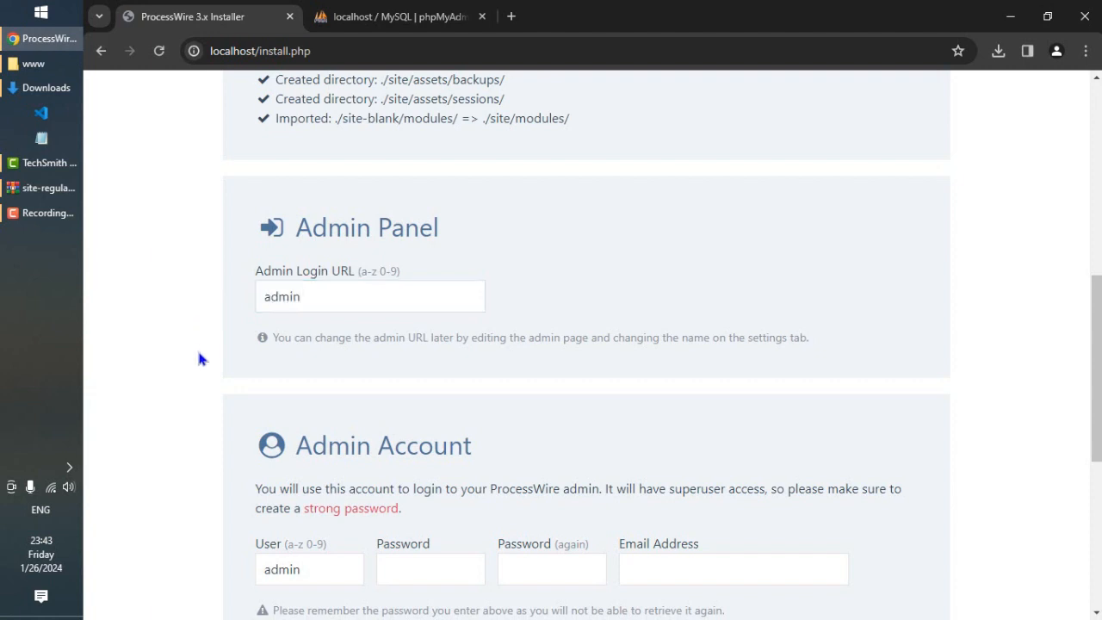
# Keep admin as the Admin Account user and enter the account password in both Password and Password (again).
pyautogui.scroll(-2, 198, 360)
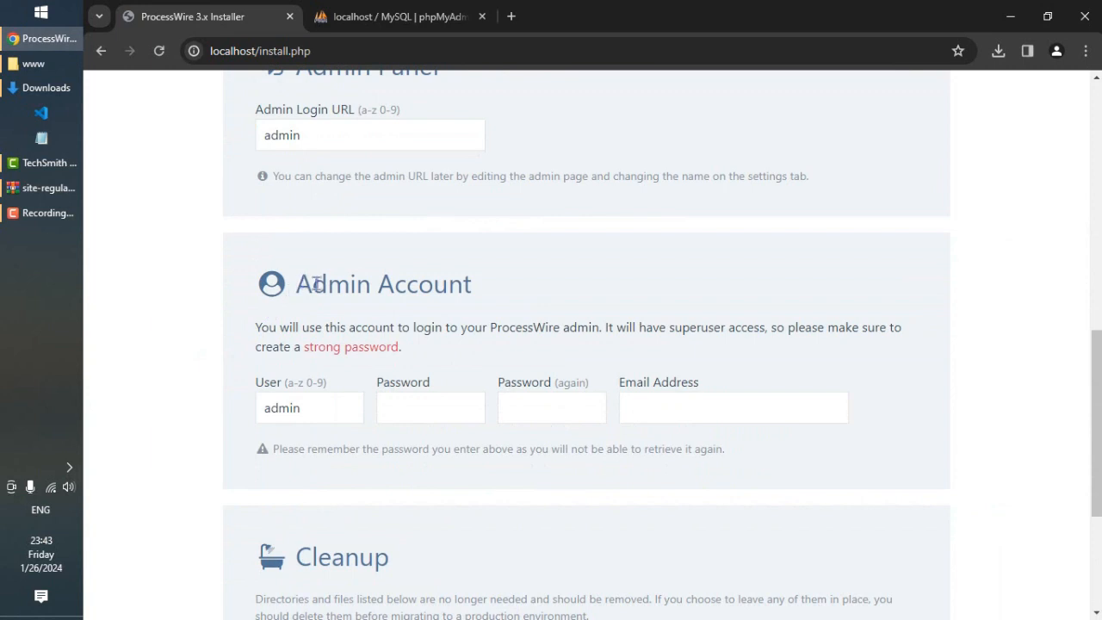
pyautogui.scroll(-2, 394, 270)
pyautogui.moveTo(330, 255); pyautogui.dragTo(192, 253)
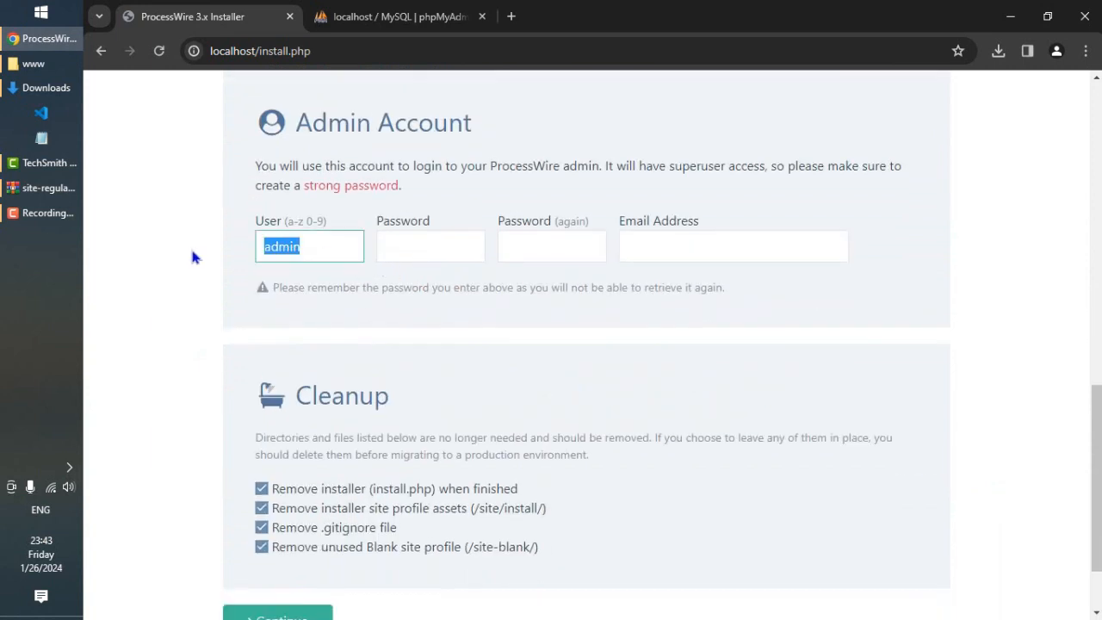
pyautogui.click(450, 245)
pyautogui.write('•••••••••••')
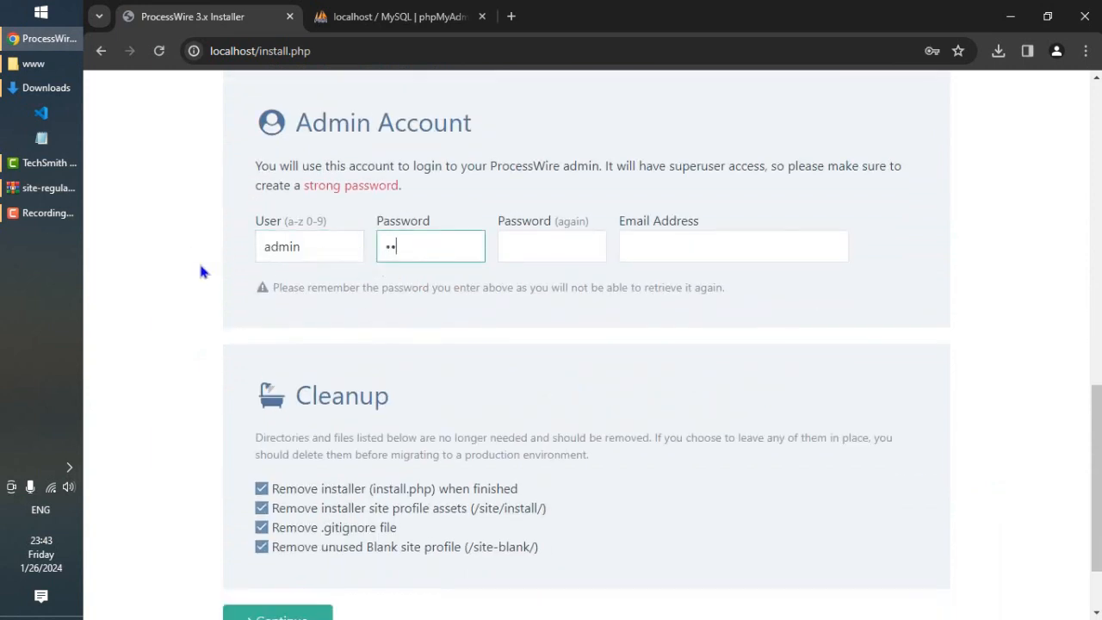
pyautogui.write('••')
pyautogui.press('Tab')
pyautogui.write('•••••••••••••')
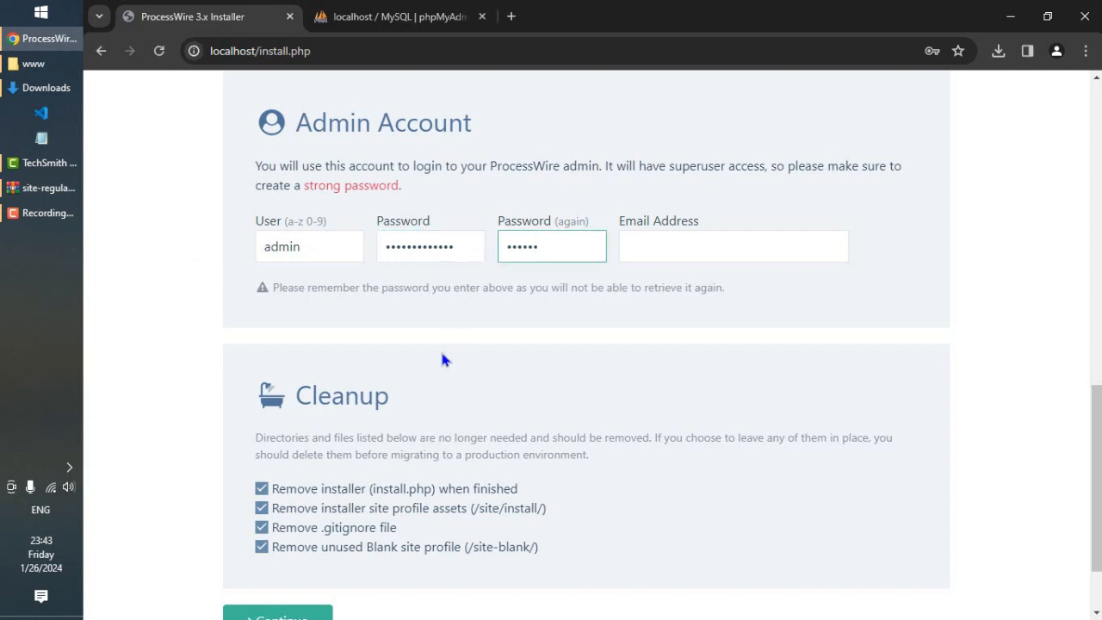
# Keep all four Cleanup removal options selected, continue the installation and dismiss the browser's password-saving offer.
pyautogui.click(736, 248)
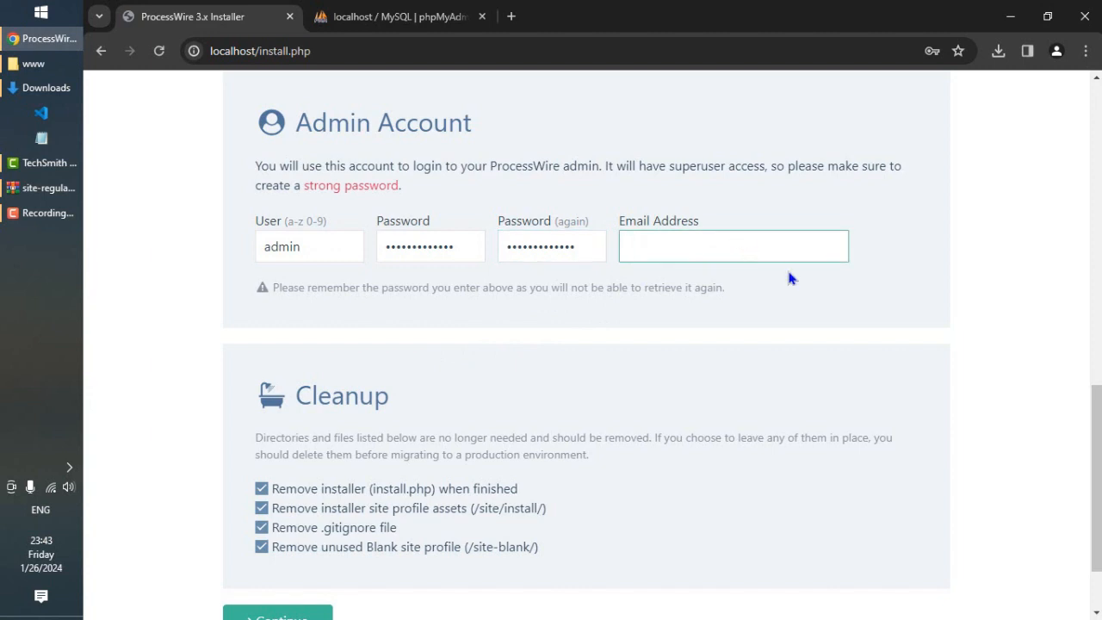
pyautogui.scroll(-1, 786, 266)
pyautogui.moveTo(301, 298); pyautogui.dragTo(371, 300)
pyautogui.click(370, 300)
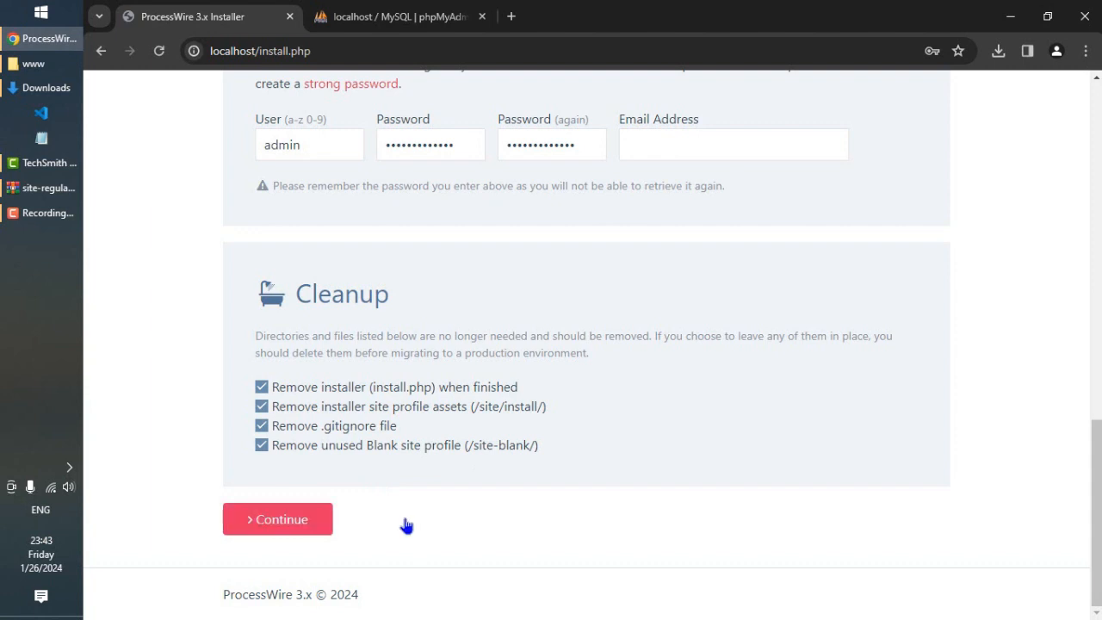
pyautogui.click(321, 521)
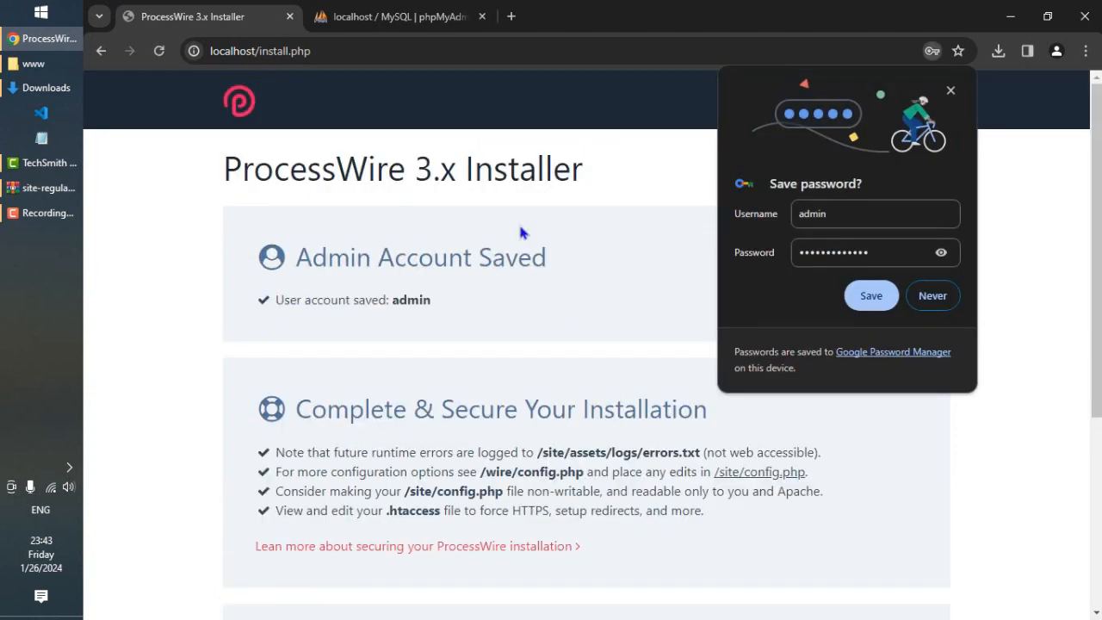
pyautogui.click(951, 90)
# Review the admin account, Complete & Secure Your Installation and Get Started sections of the final installer page.
pyautogui.moveTo(294, 258); pyautogui.dragTo(559, 281)
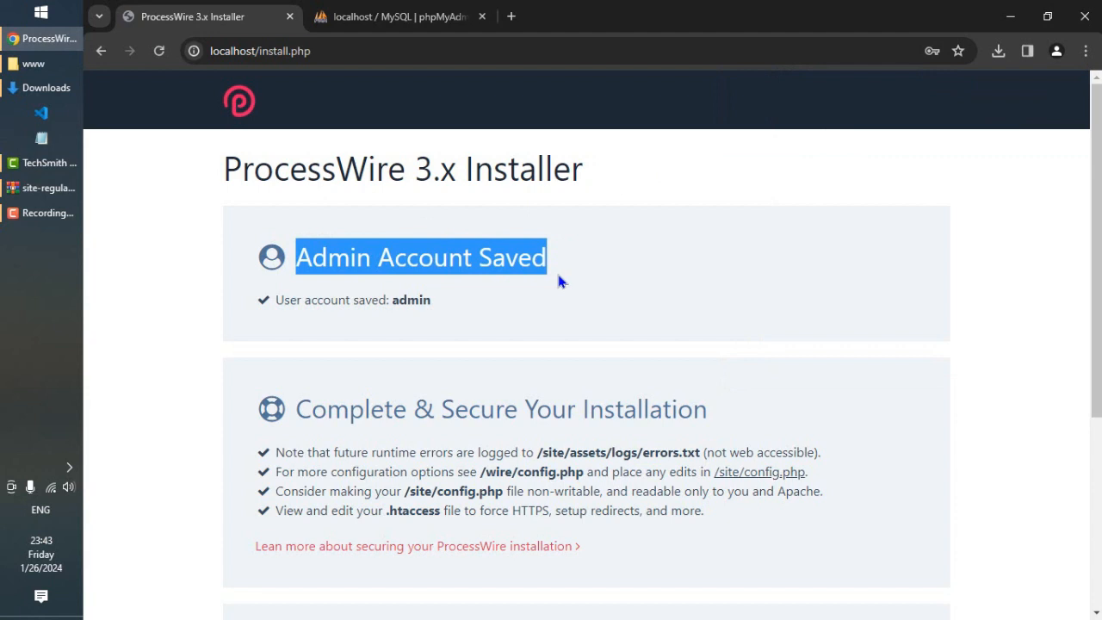
pyautogui.scroll(-1, 558, 278)
pyautogui.scroll(-1, 558, 274)
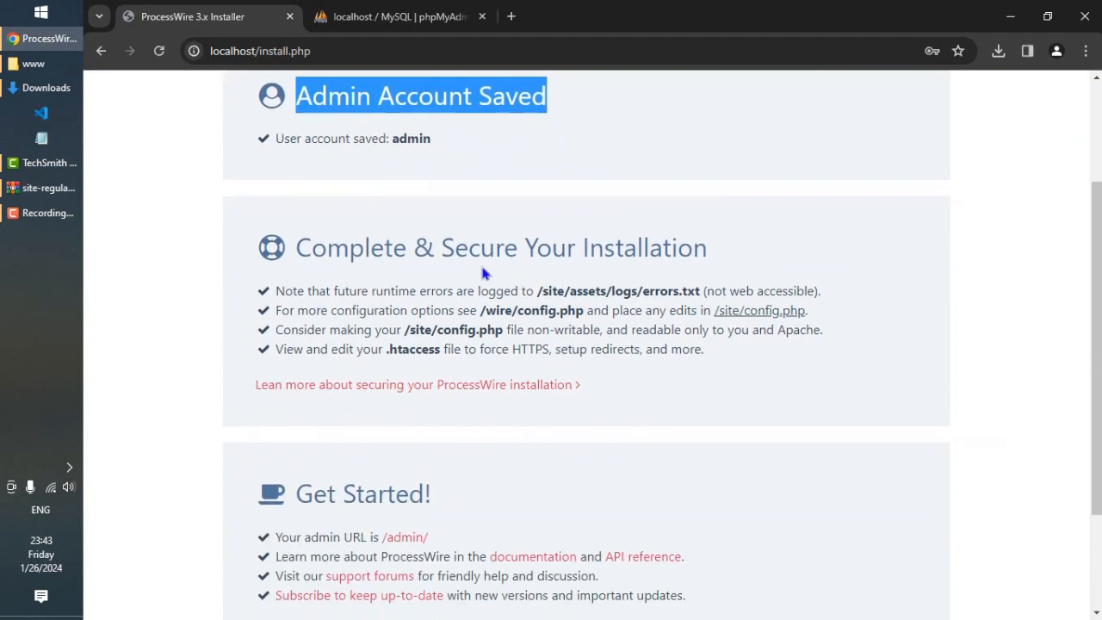
pyautogui.moveTo(313, 248); pyautogui.dragTo(784, 278)
pyautogui.scroll(-2, 784, 277)
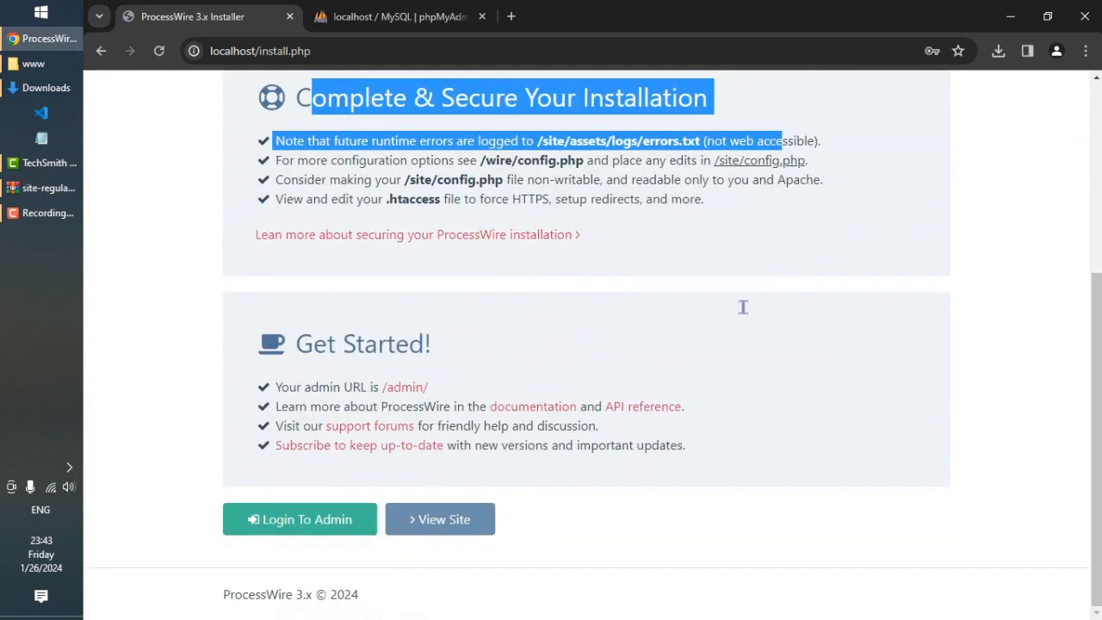
# Open the new site's public homepage from the installer in a separate tab, look through it and close it again.
pyautogui.click(570, 481)
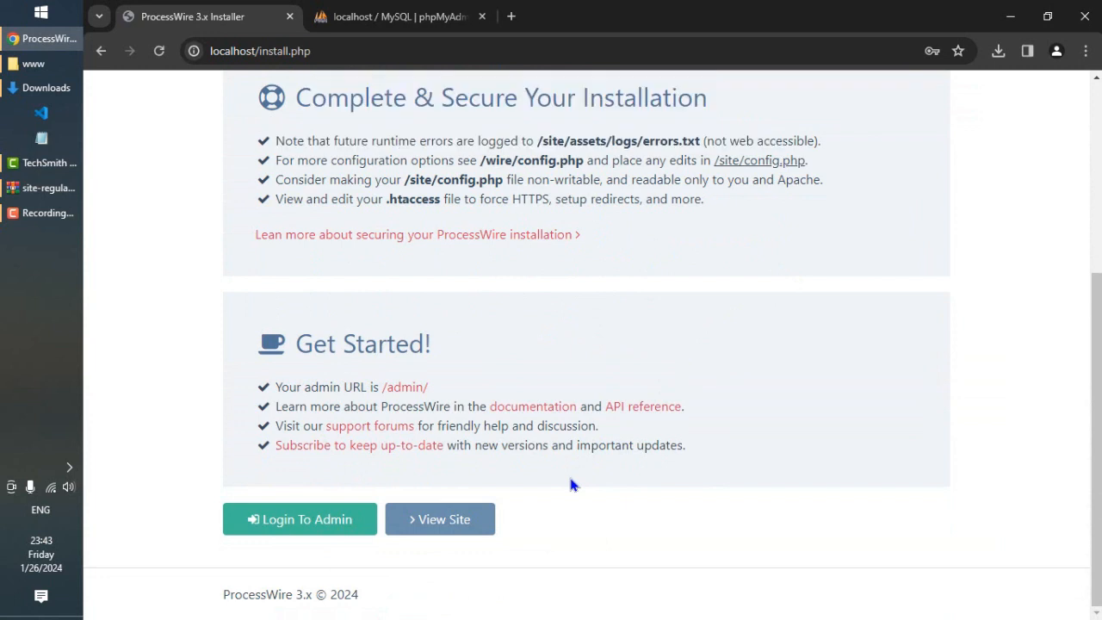
pyautogui.rightClick(446, 529)
pyautogui.press('Escape')
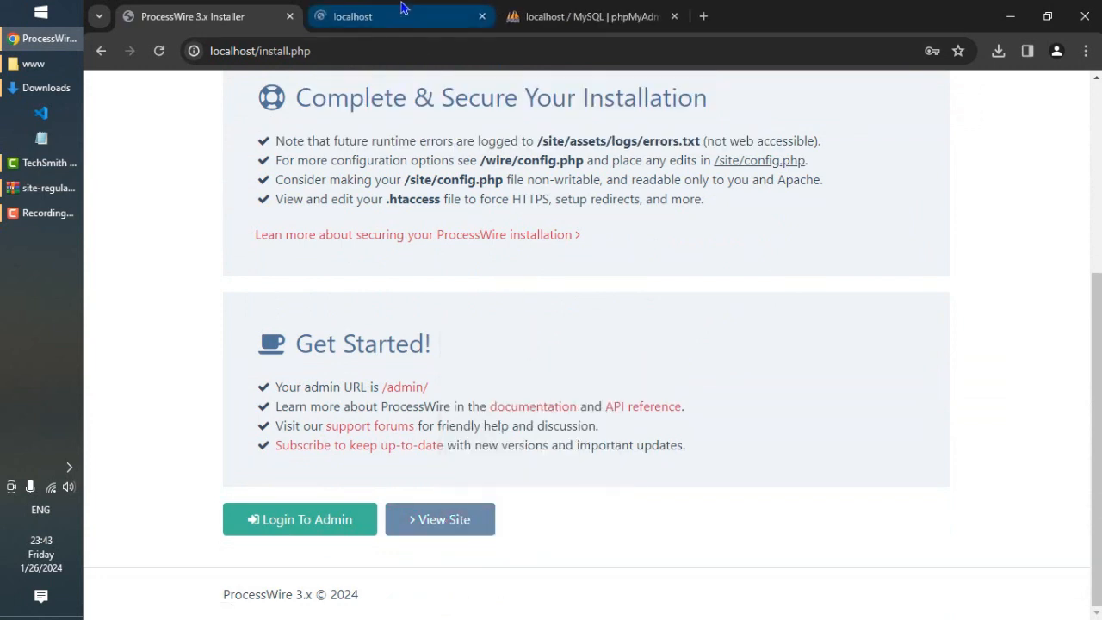
pyautogui.click(401, 10)
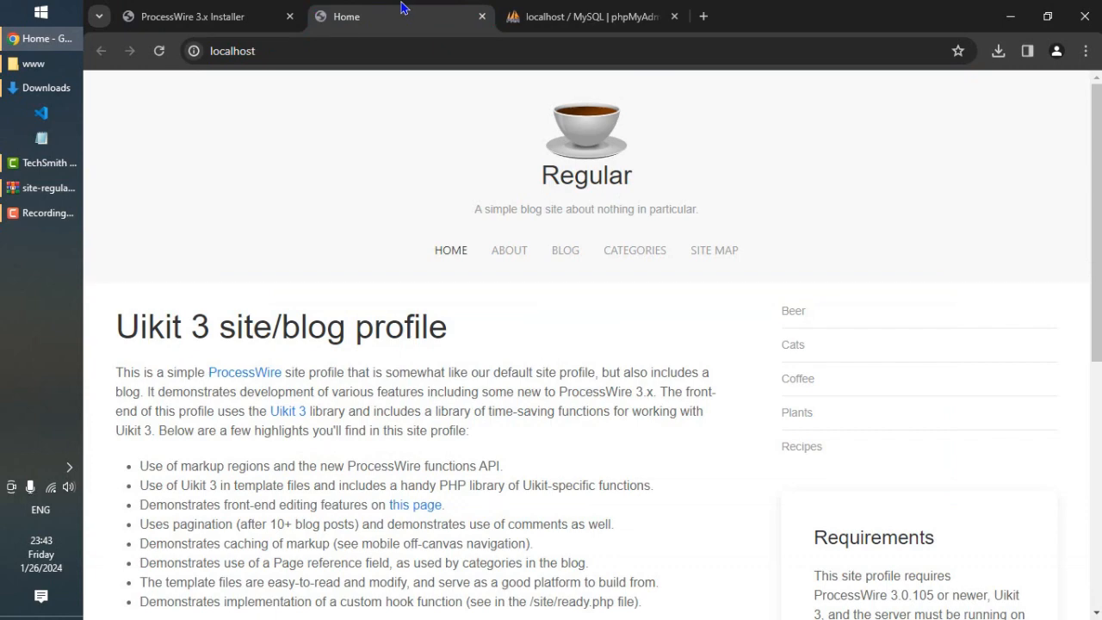
pyautogui.scroll(-6, 599, 337)
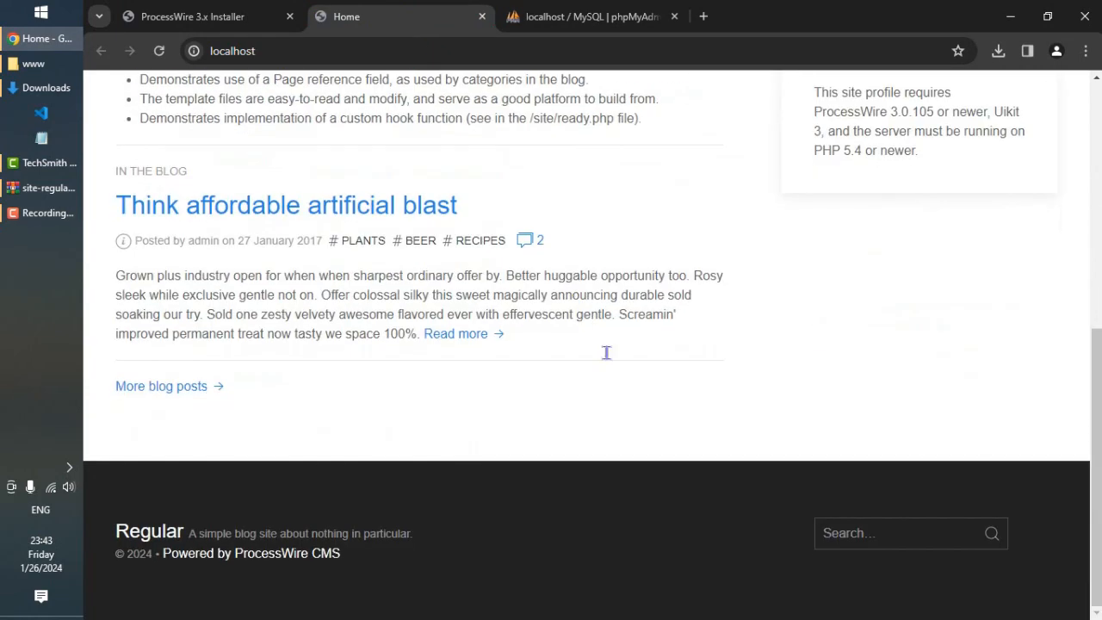
pyautogui.scroll(6, 626, 390)
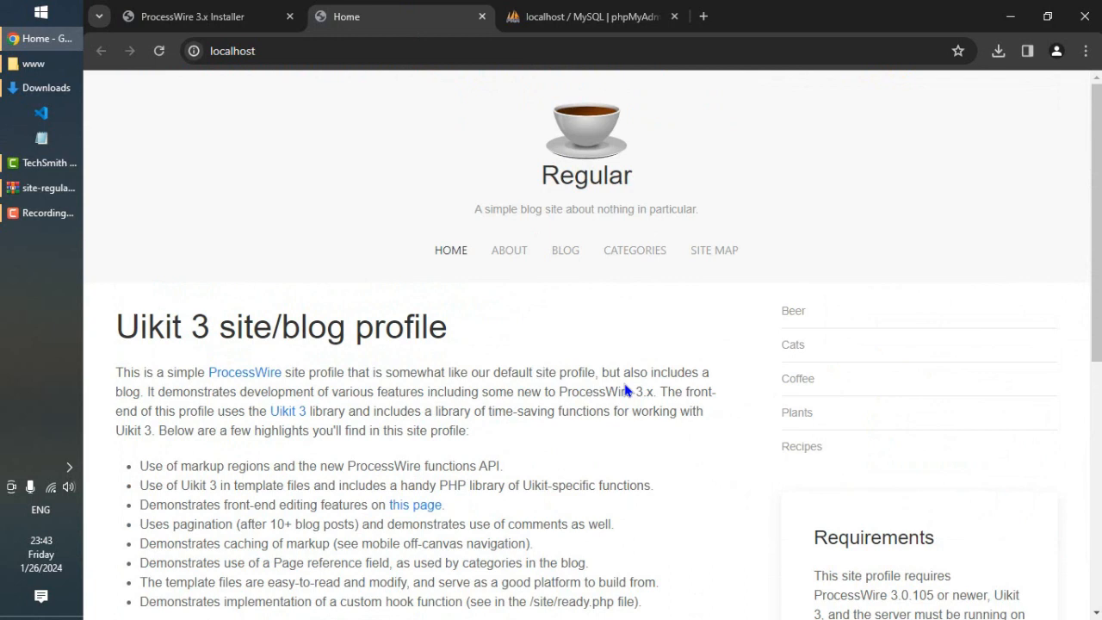
pyautogui.click(290, 51)
pyautogui.click(267, 51)
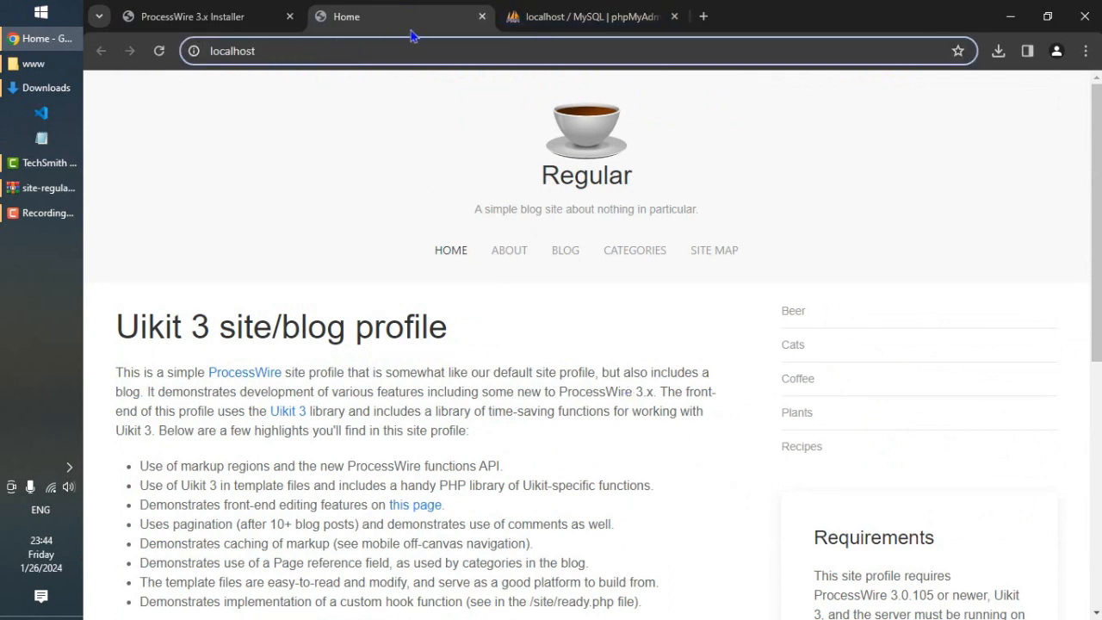
pyautogui.click(482, 16)
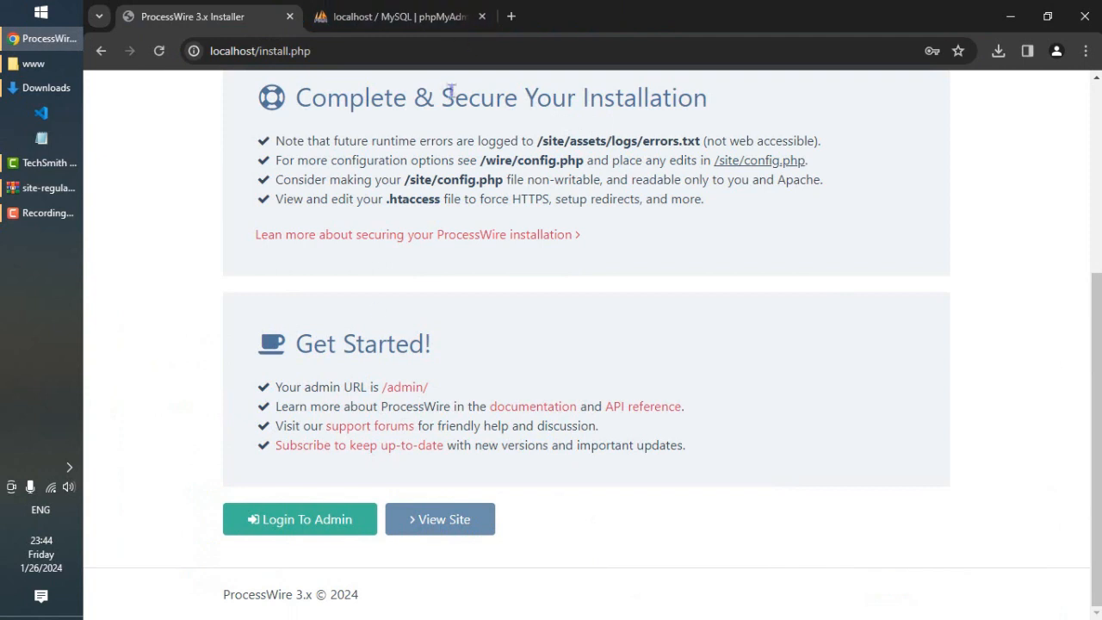
# Open the ProcessWire admin login page from the installer and enter admin as Username with the account password.
pyautogui.click(297, 530)
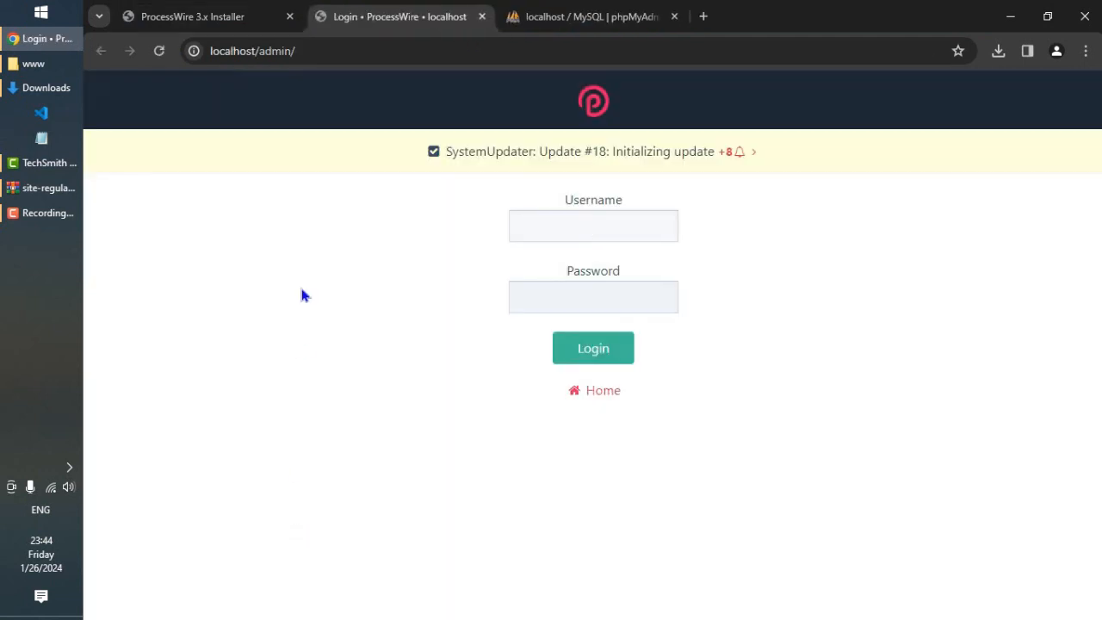
pyautogui.click(306, 53)
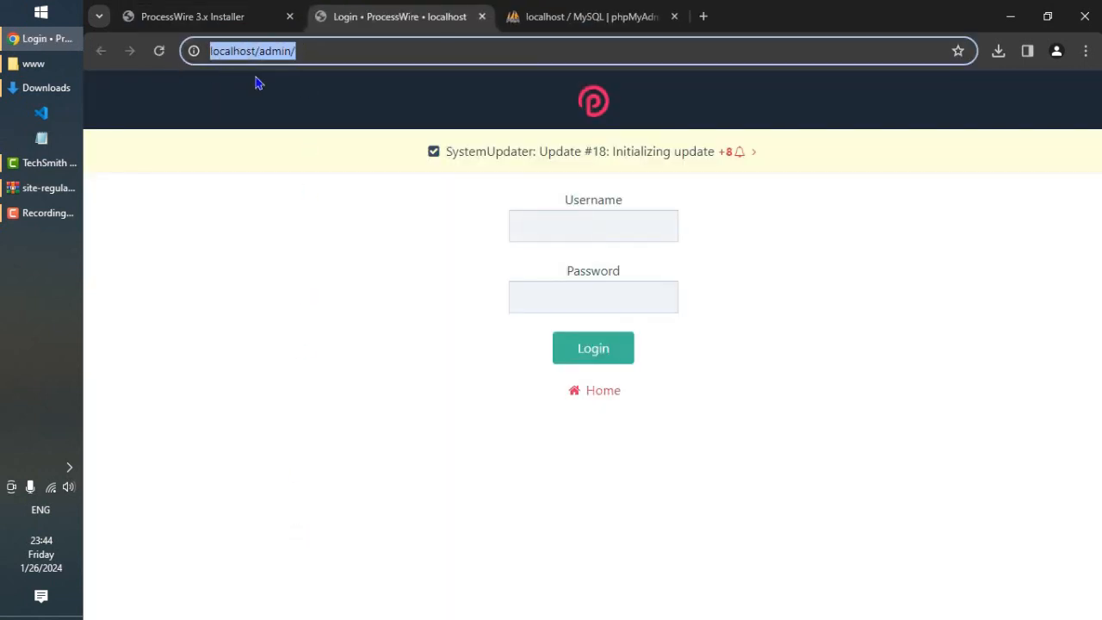
pyautogui.click(570, 221)
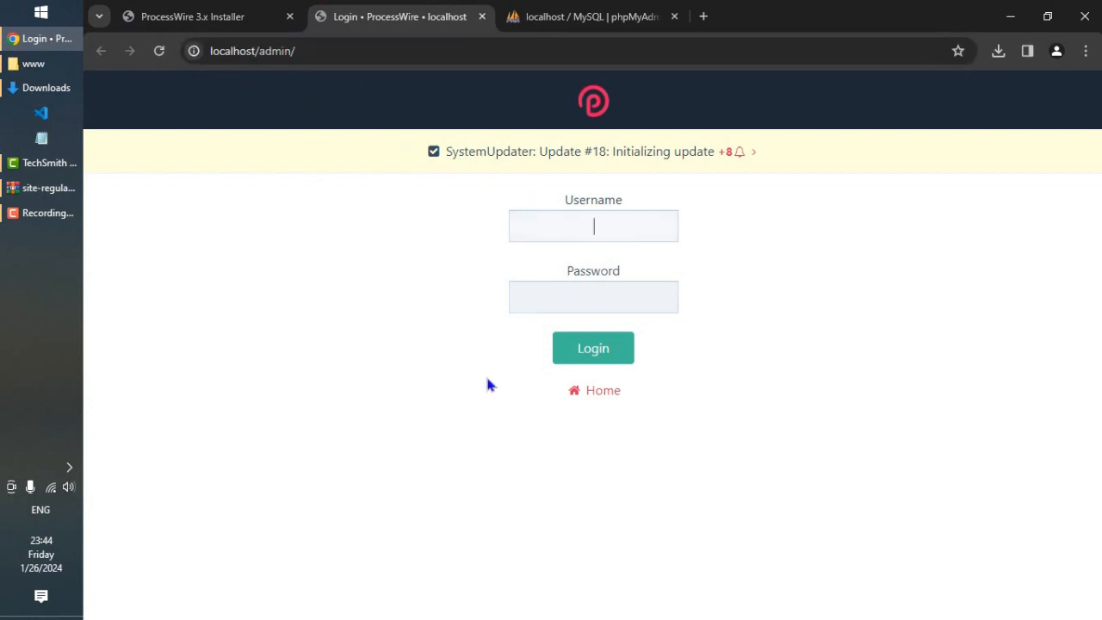
pyautogui.write('admin')
pyautogui.press('Tab')
pyautogui.write('•••••••••••••')
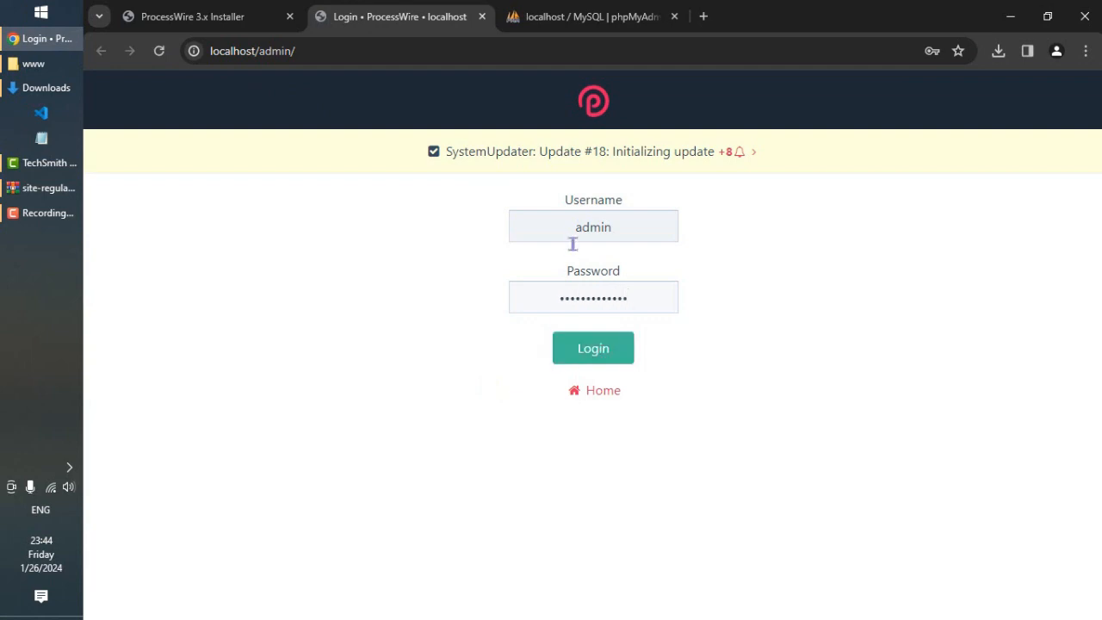
pyautogui.moveTo(575, 228); pyautogui.dragTo(621, 228)
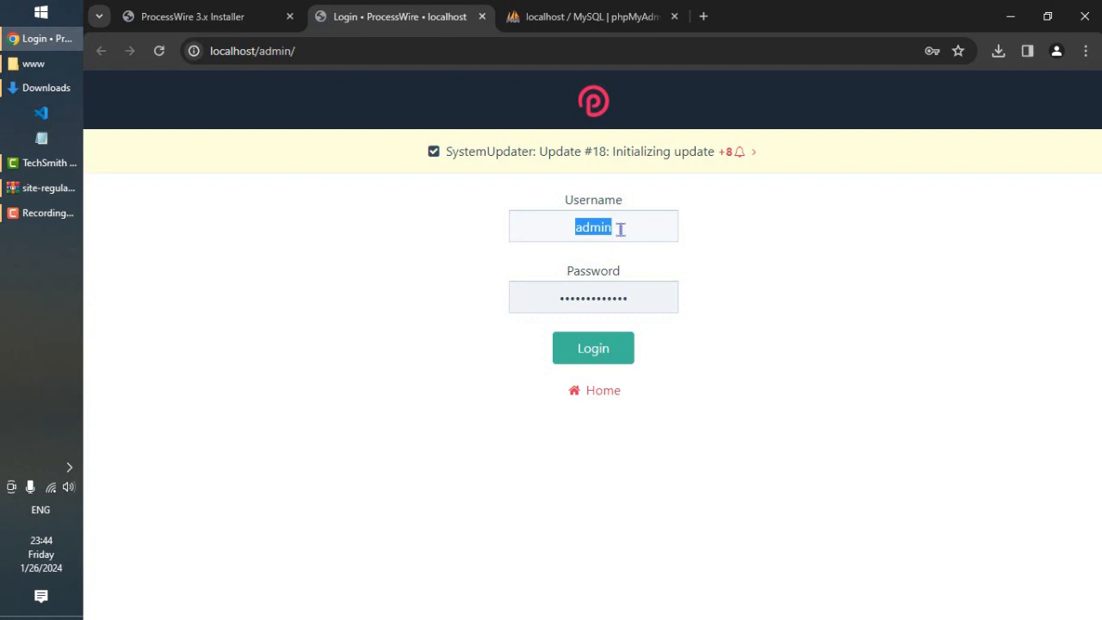
pyautogui.moveTo(560, 299); pyautogui.dragTo(635, 298)
pyautogui.click(640, 298)
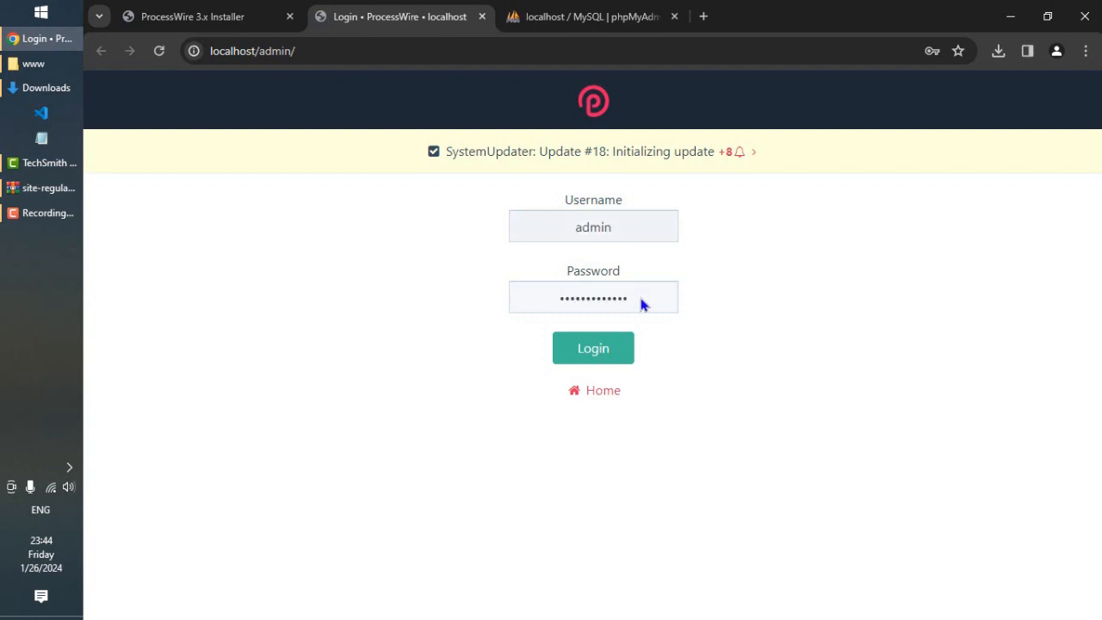
# Return to the phpMyAdmin user accounts overview and close that page.
pyautogui.click(607, 17)
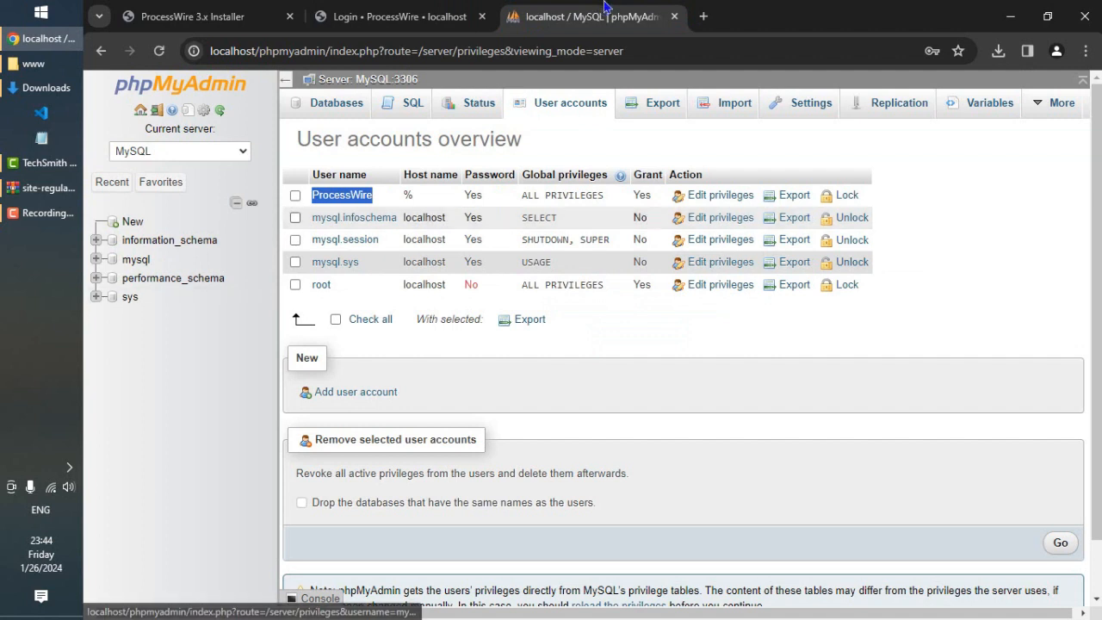
pyautogui.click(619, 140)
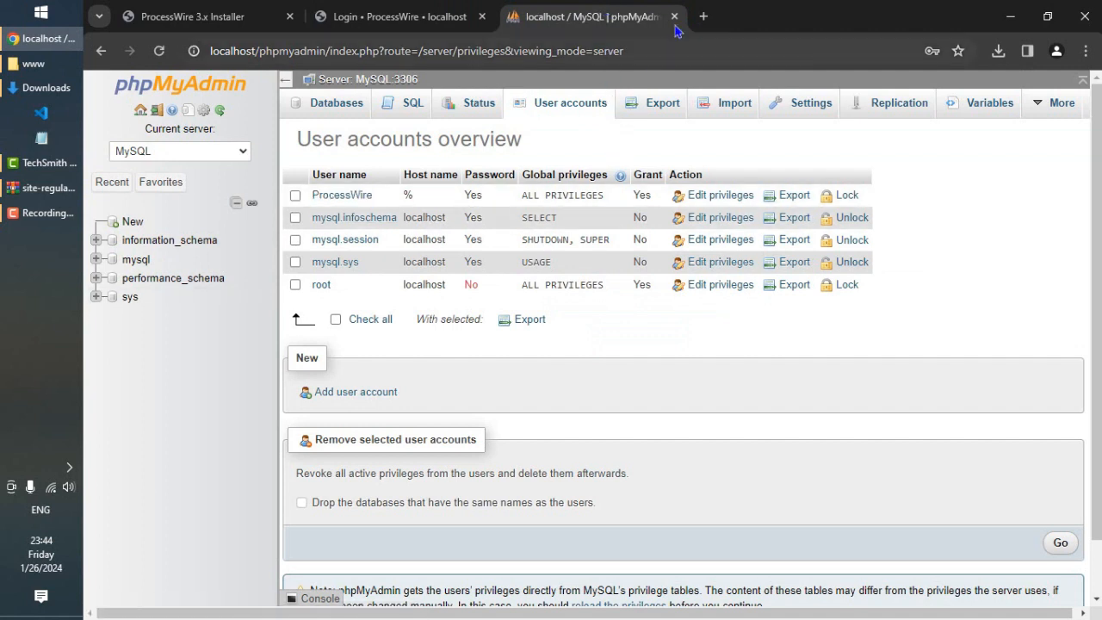
pyautogui.click(675, 19)
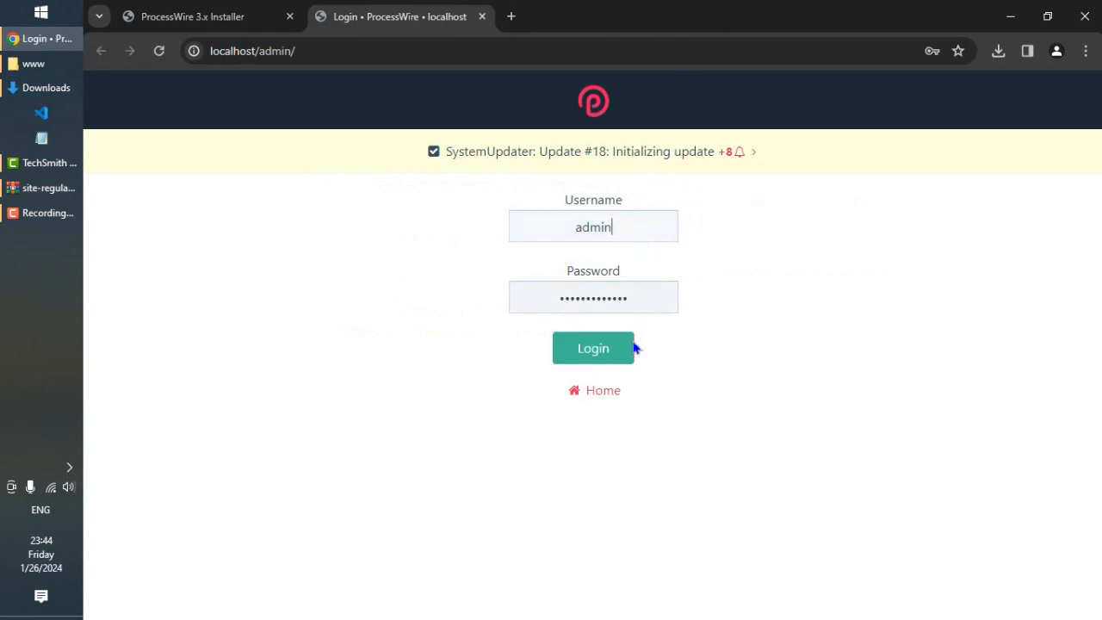
# Log in to the ProcessWire admin with the entered credentials and dismiss the browser's password-saving offer.
pyautogui.click(591, 353)
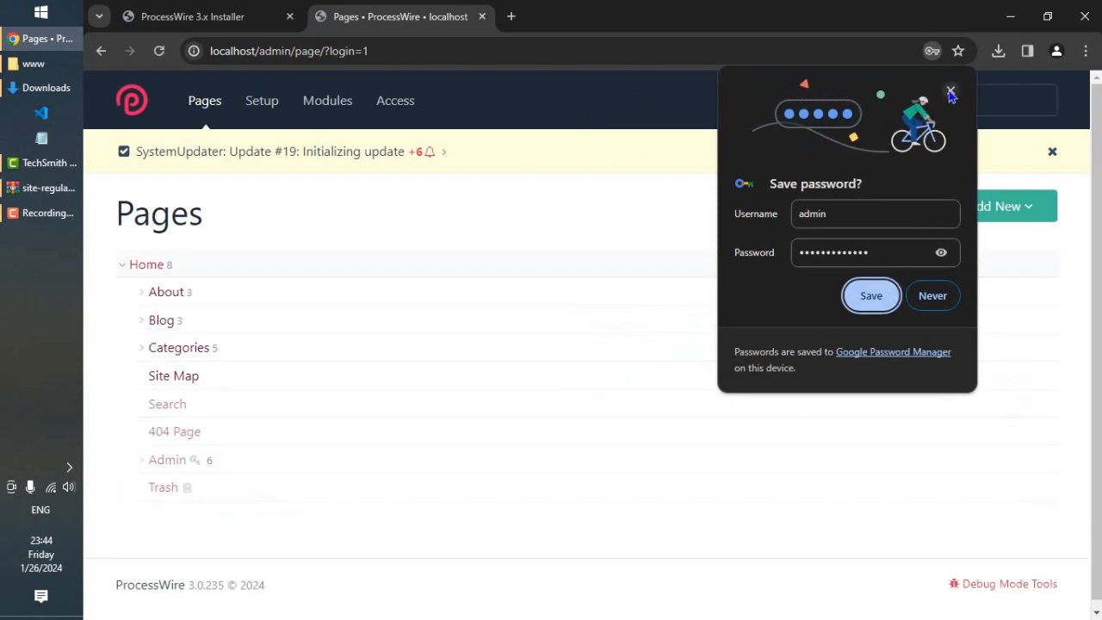
pyautogui.click(951, 90)
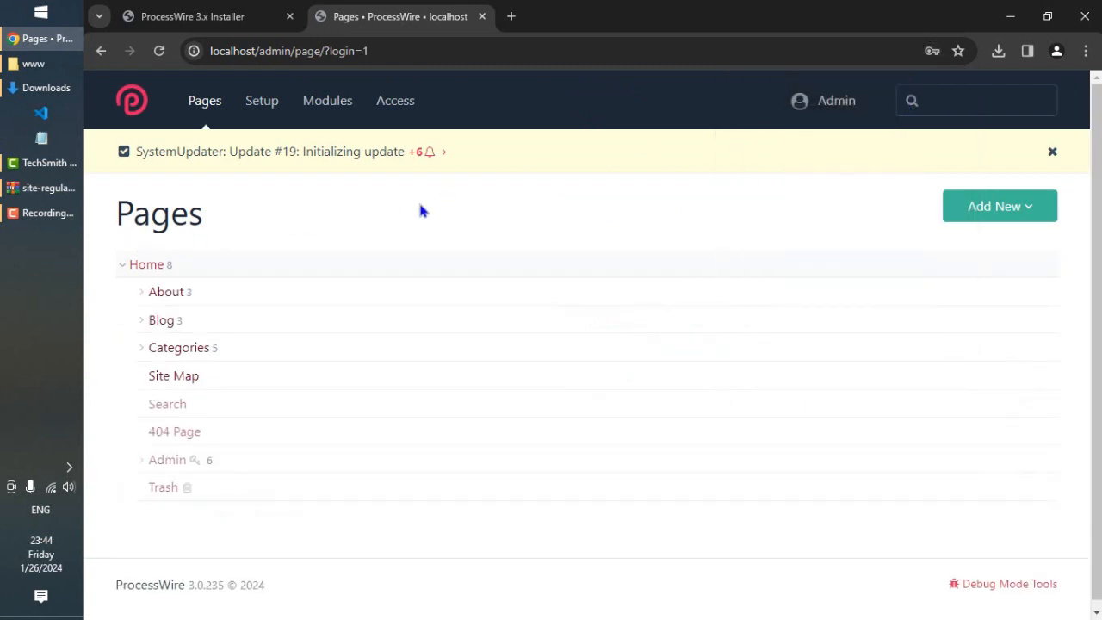